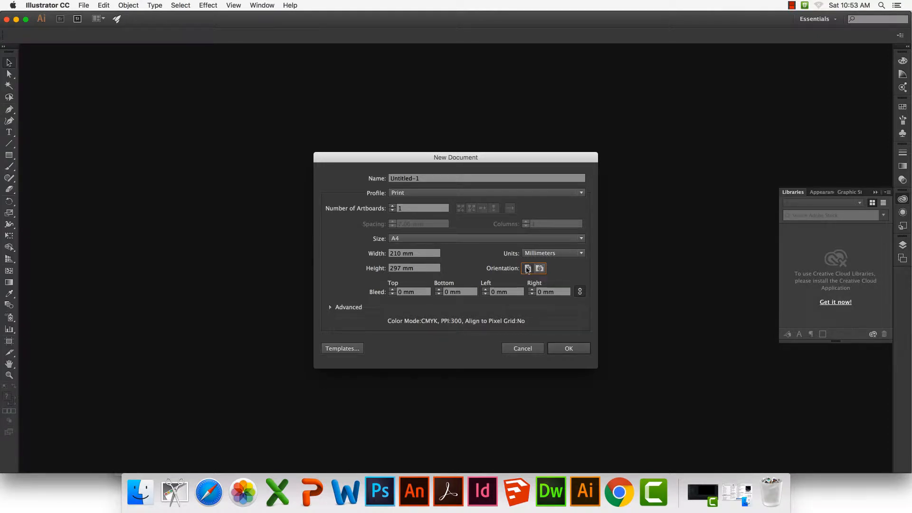
Create a one-artboard A4 portrait print document in millimetres and place the linked image Extruded-Chair_03.jpeg from the SEAGATE drive near the page's top
{"action": "left_click", "coordinate": [579, 354]}
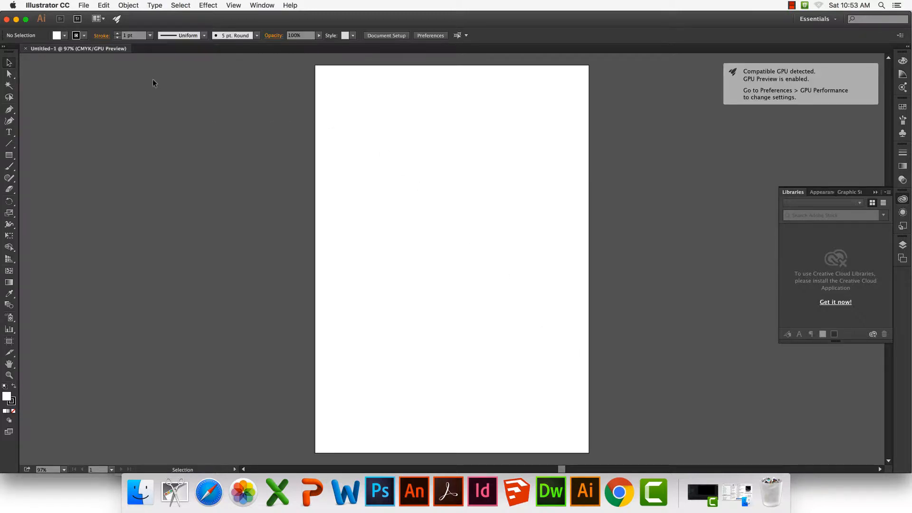
{"action": "left_click", "coordinate": [83, 6]}
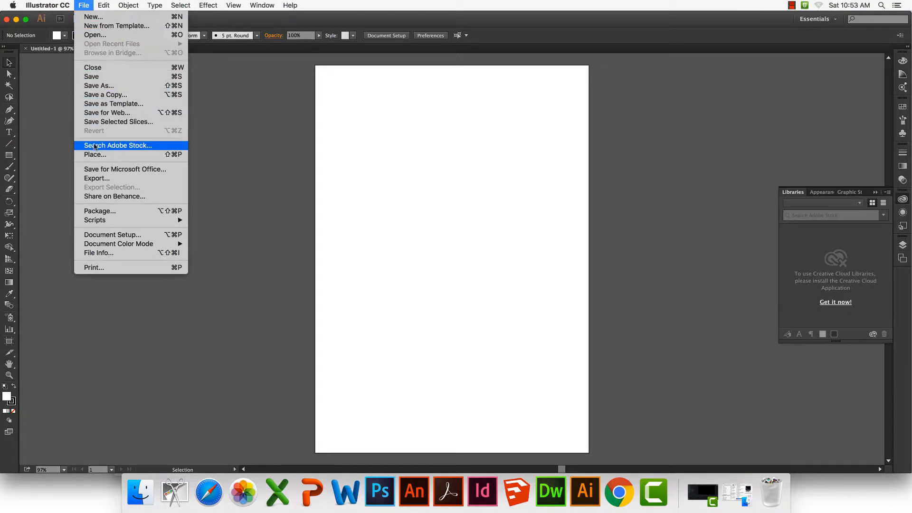
{"action": "left_click", "coordinate": [128, 155]}
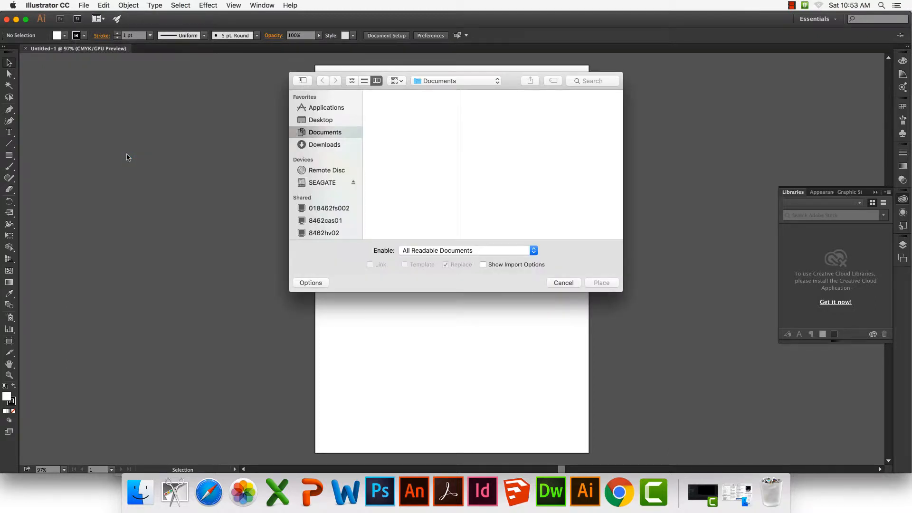
{"action": "left_click", "coordinate": [329, 183]}
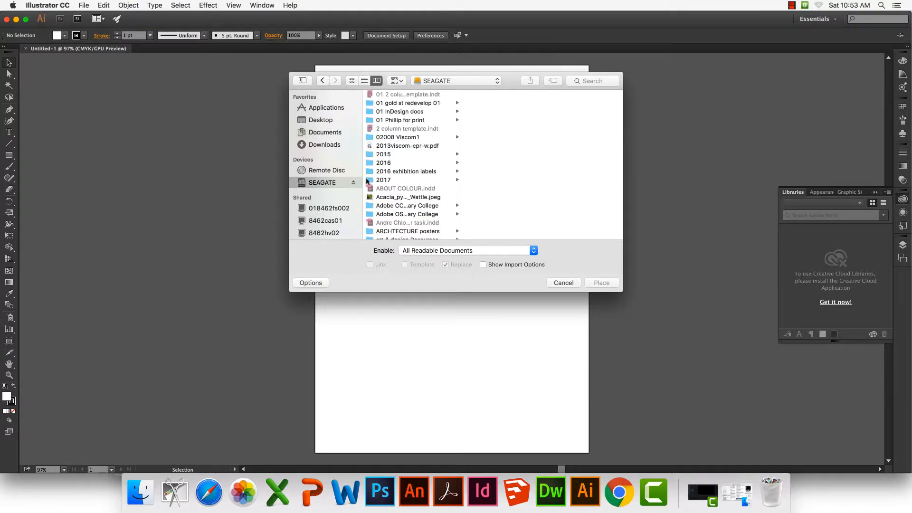
{"action": "left_click", "coordinate": [552, 171]}
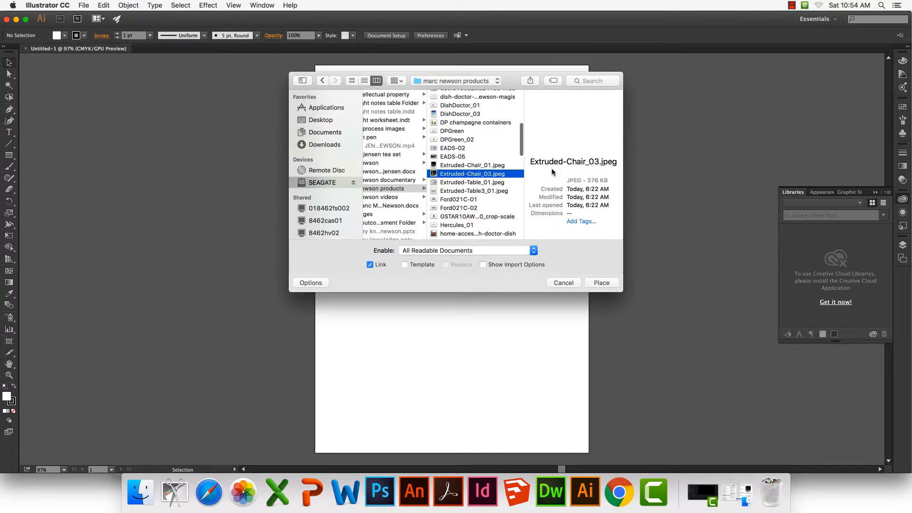
{"action": "key", "text": "Return"}
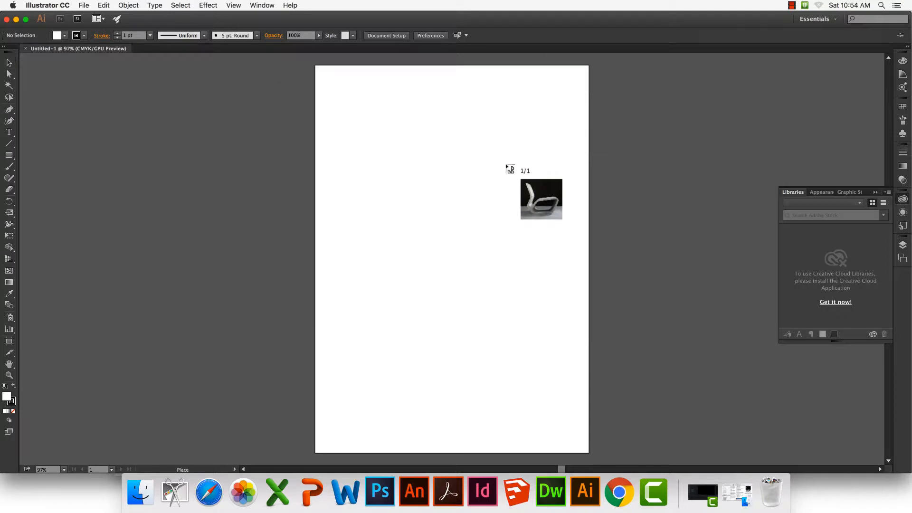
{"action": "left_click", "coordinate": [347, 105]}
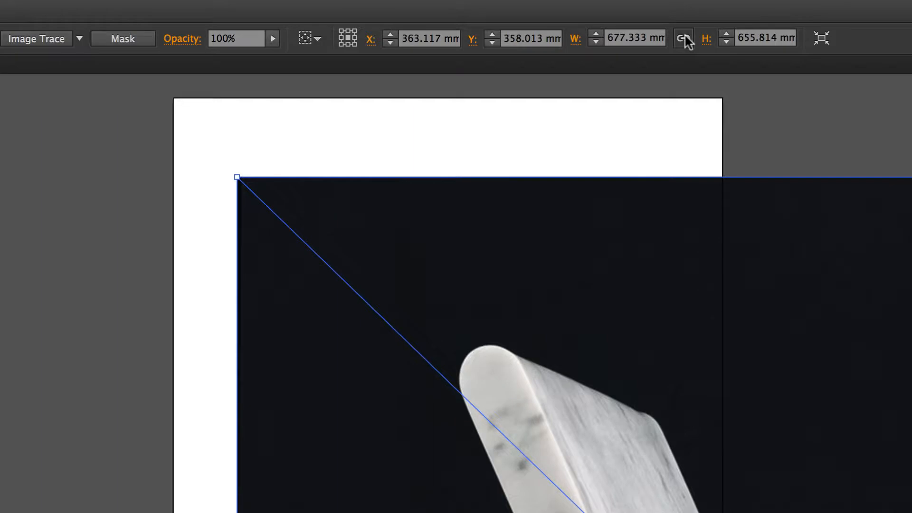
Constrain the placed chair image's width and height proportions and set its width to 30 mm
{"action": "left_click", "coordinate": [686, 40]}
{"action": "left_click_drag", "start_coordinate": [595, 41], "coordinate": [593, 42]}
{"action": "double_click", "coordinate": [616, 38]}
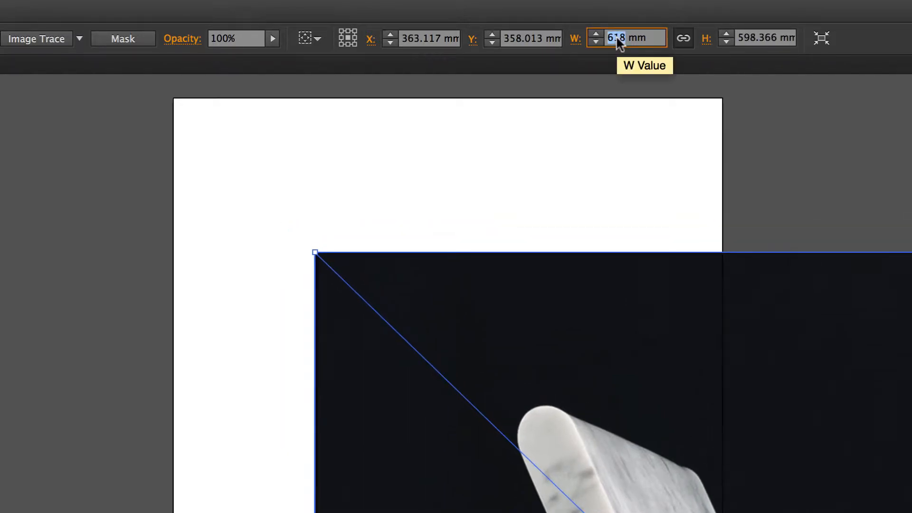
{"action": "type", "text": "3"}
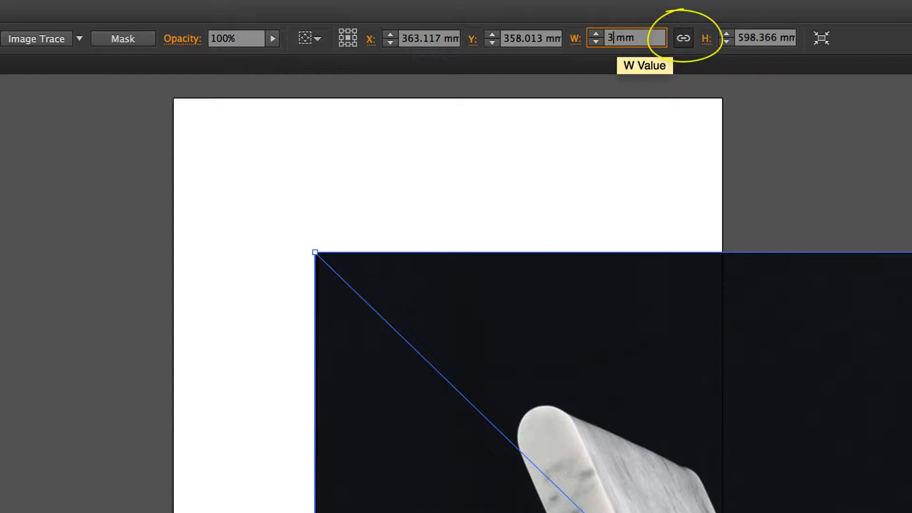
{"action": "type", "text": "0"}
{"action": "key", "text": "Return"}
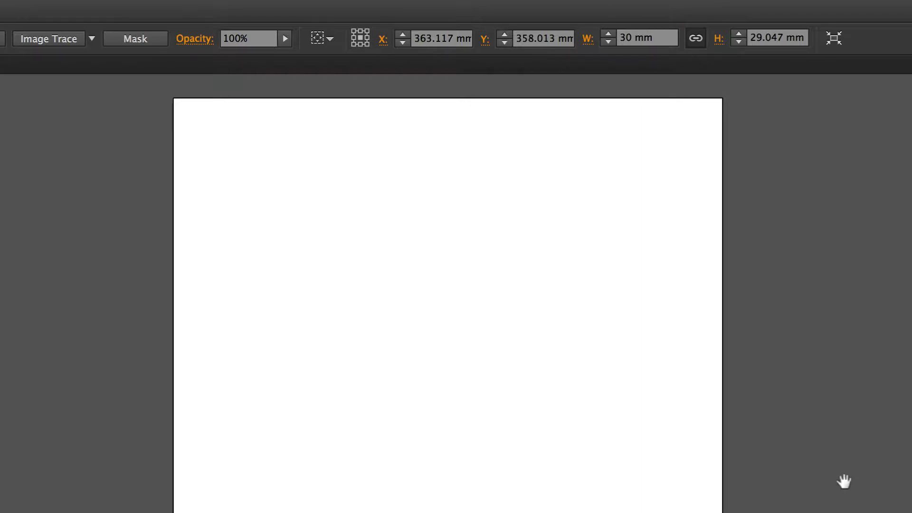
Move the reduced chair image back onto the artboard, into the upper part of the page
{"action": "left_click_drag", "start_coordinate": [844, 480], "coordinate": [426, 305]}
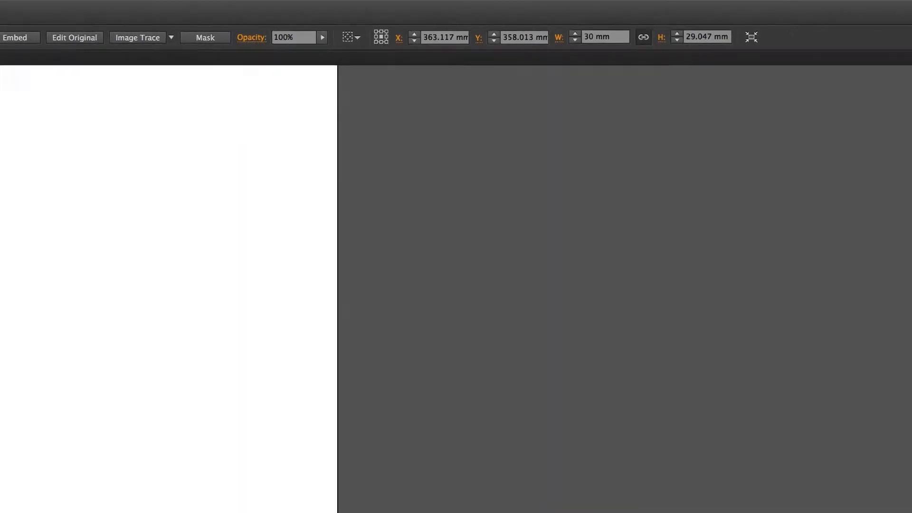
{"action": "left_click_drag", "start_coordinate": [580, 437], "coordinate": [196, 116]}
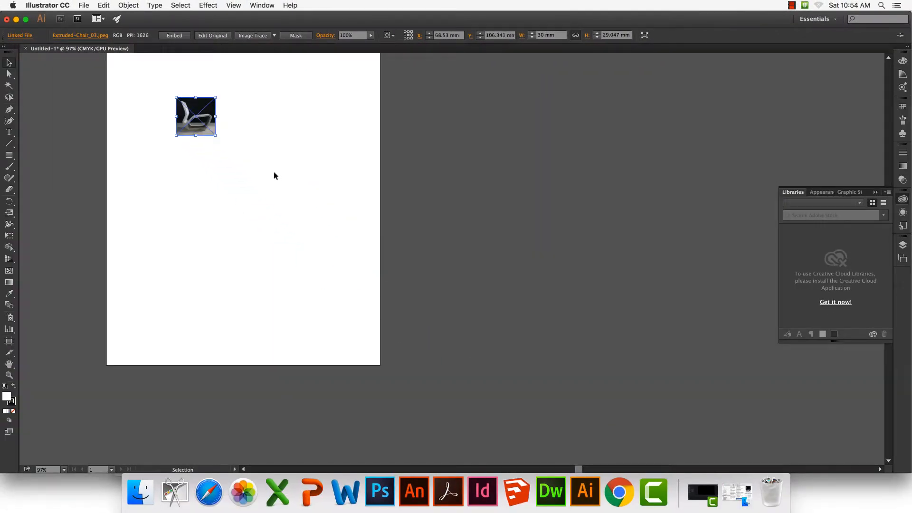
{"action": "scroll", "coordinate": [274, 171], "scroll_direction": "left", "scroll_amount": 5}
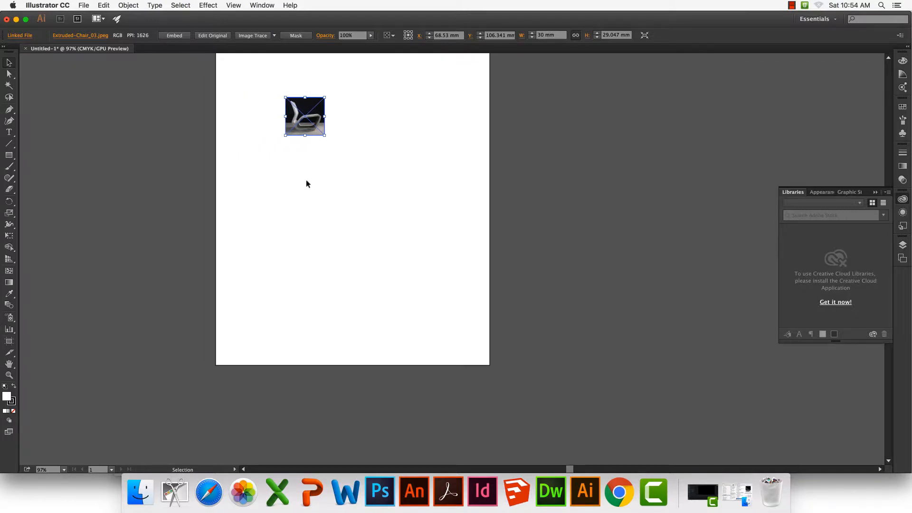
{"action": "scroll", "coordinate": [306, 180], "scroll_direction": "up", "scroll_amount": 2}
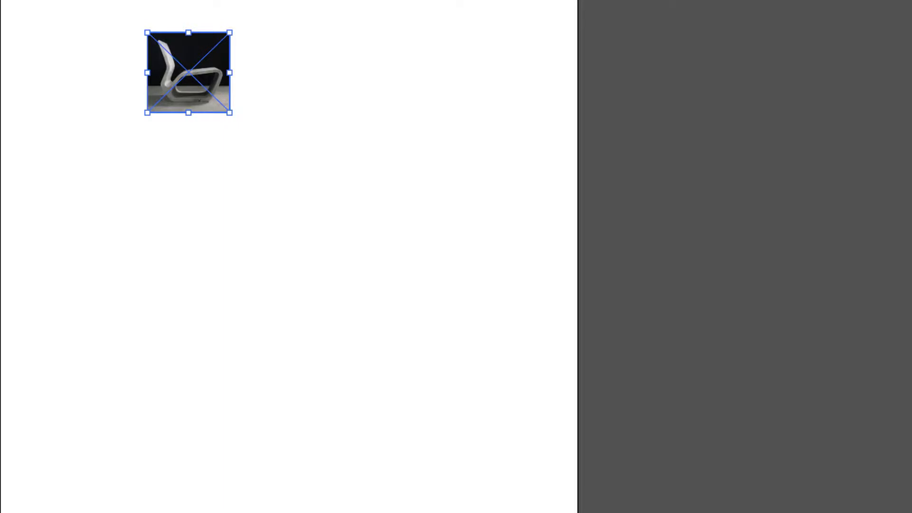
Scale the chair image up proportionally until it nearly spans the page width, position it in the page's upper part and deselect it
{"action": "key", "text": "ctrl+z"}
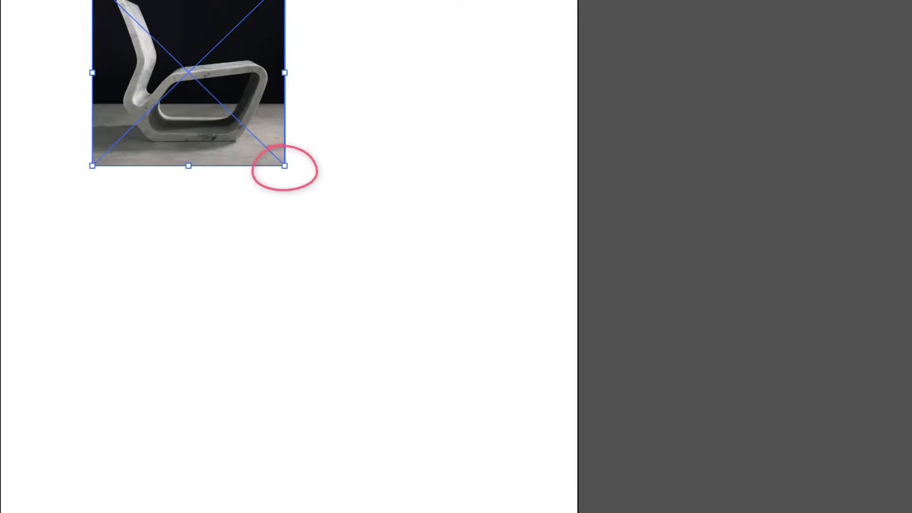
{"action": "mouse_move", "coordinate": [285, 166]}
{"action": "left_mouse_down"}
{"action": "mouse_move", "coordinate": [503, 376]}
{"action": "mouse_move", "coordinate": [543, 439]}
{"action": "left_mouse_up"}
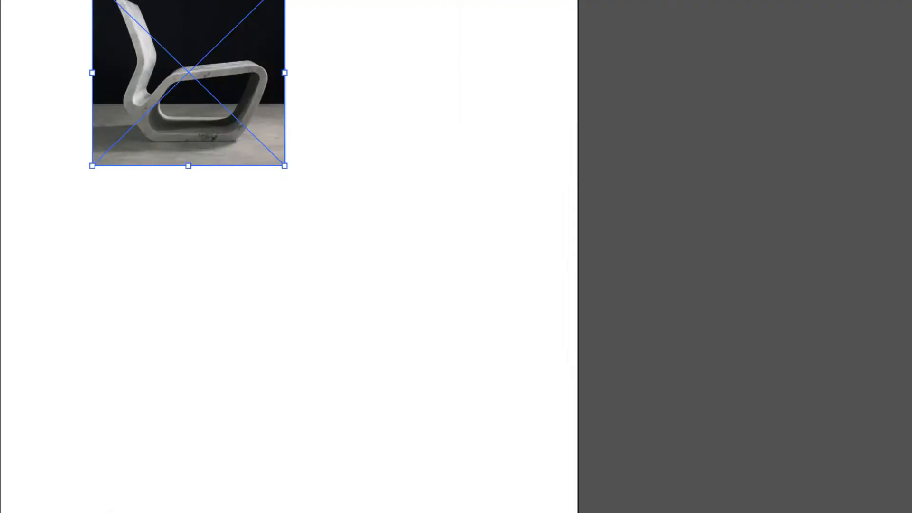
{"action": "left_click_drag", "start_coordinate": [189, 73], "coordinate": [150, 32]}
{"action": "left_click_drag", "start_coordinate": [246, 124], "coordinate": [570, 438]}
{"action": "left_click_drag", "start_coordinate": [311, 188], "coordinate": [285, 188]}
{"action": "left_click", "coordinate": [272, 502]}
Lock the chair image's layer, add a new layer above it for tracing, and set no fill with a white stroke
{"action": "left_click", "coordinate": [902, 244]}
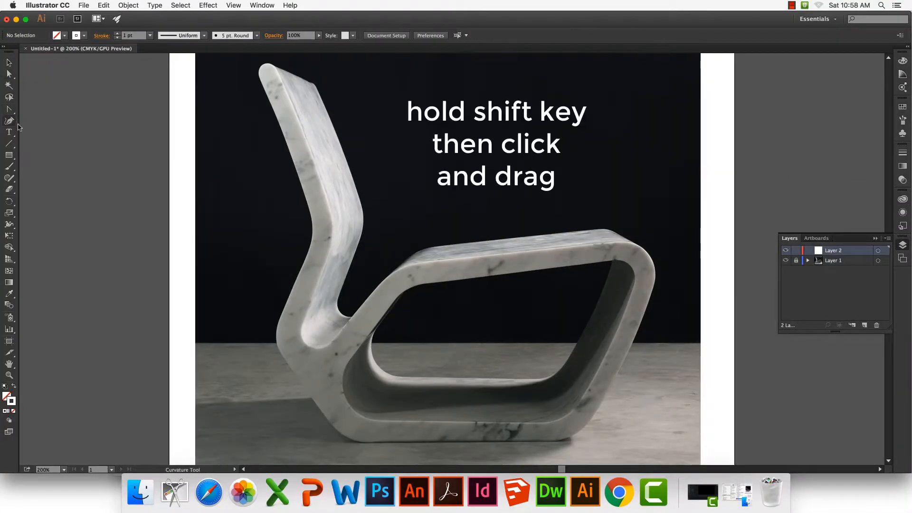
{"action": "left_click", "coordinate": [8, 120]}
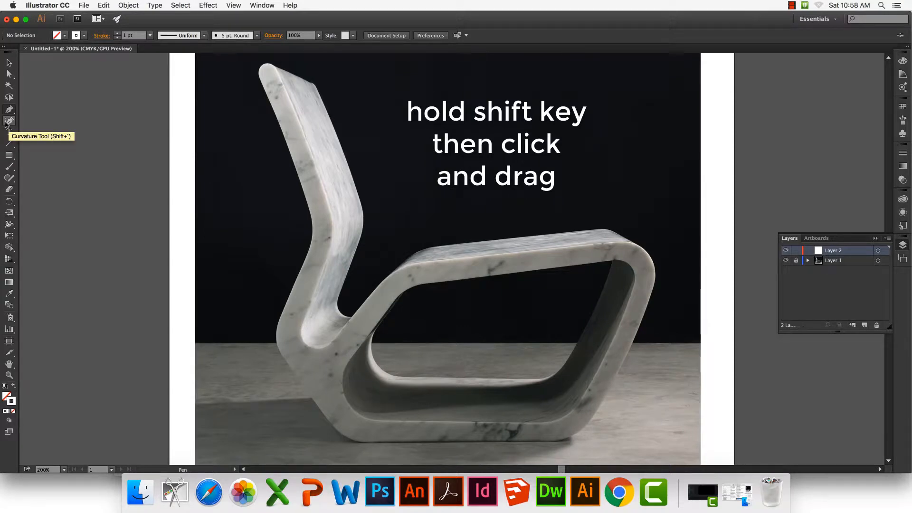
{"action": "left_click", "coordinate": [9, 74]}
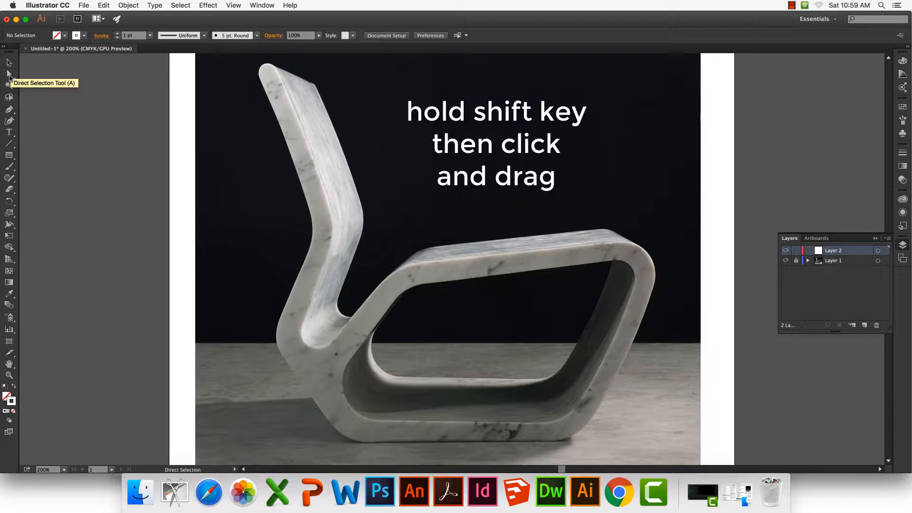
Trace the chair's rear edge with the Pen tool, from the rounded top of the backrest down around the base's rear corner
{"action": "left_click", "coordinate": [10, 109]}
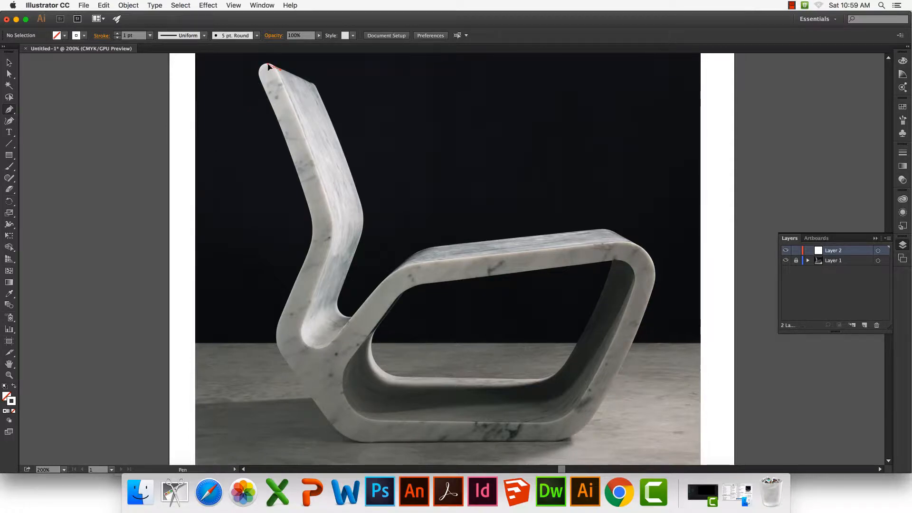
{"action": "left_click_drag", "start_coordinate": [267, 65], "coordinate": [258, 84]}
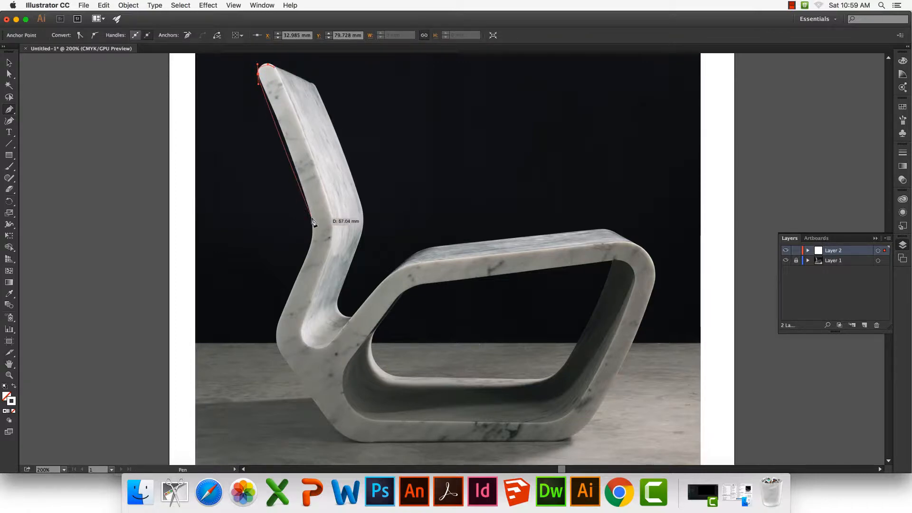
{"action": "left_click_drag", "start_coordinate": [311, 218], "coordinate": [309, 241]}
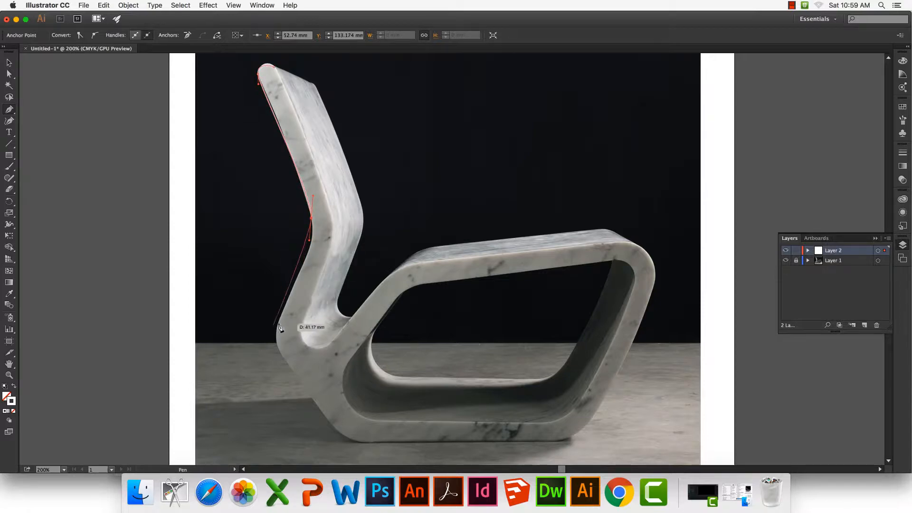
{"action": "left_click_drag", "start_coordinate": [279, 326], "coordinate": [270, 345]}
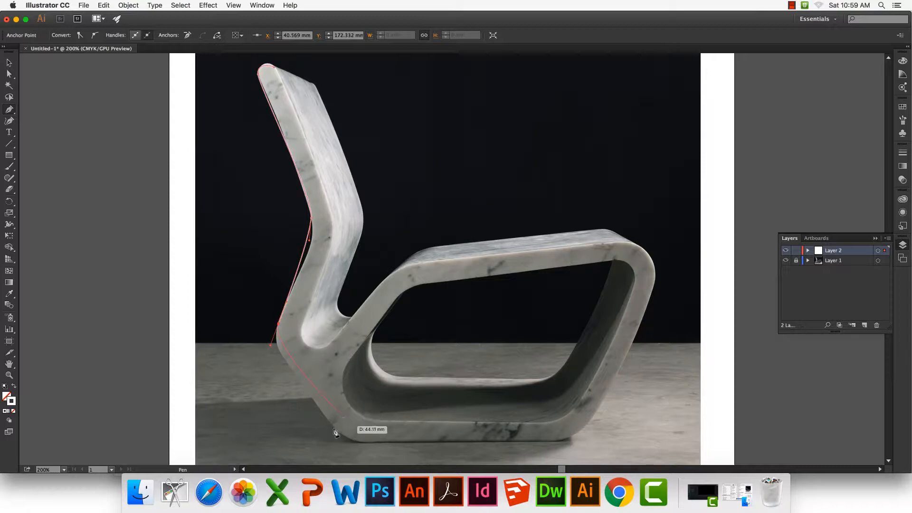
{"action": "left_click_drag", "start_coordinate": [333, 428], "coordinate": [417, 440]}
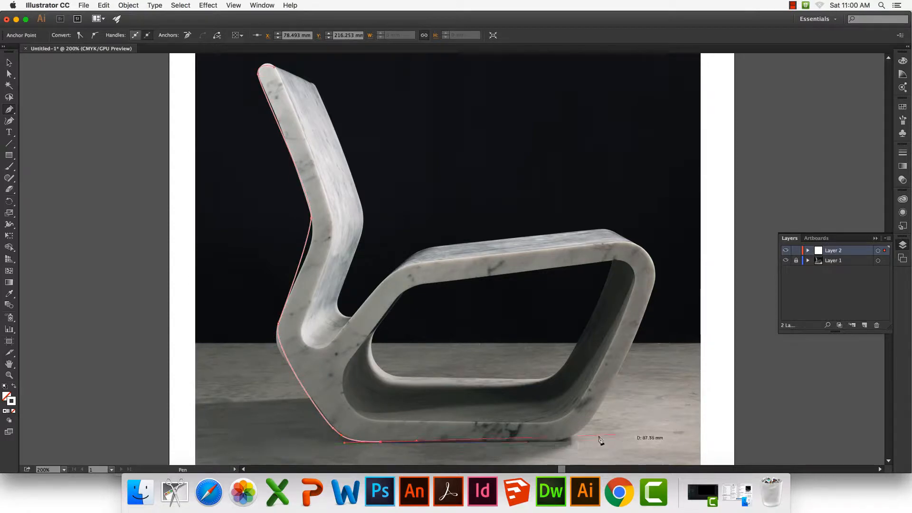
Continue the path along the underside of the base, up the front leg and around the front corner of the seat
{"action": "left_click_drag", "start_coordinate": [549, 442], "coordinate": [556, 440]}
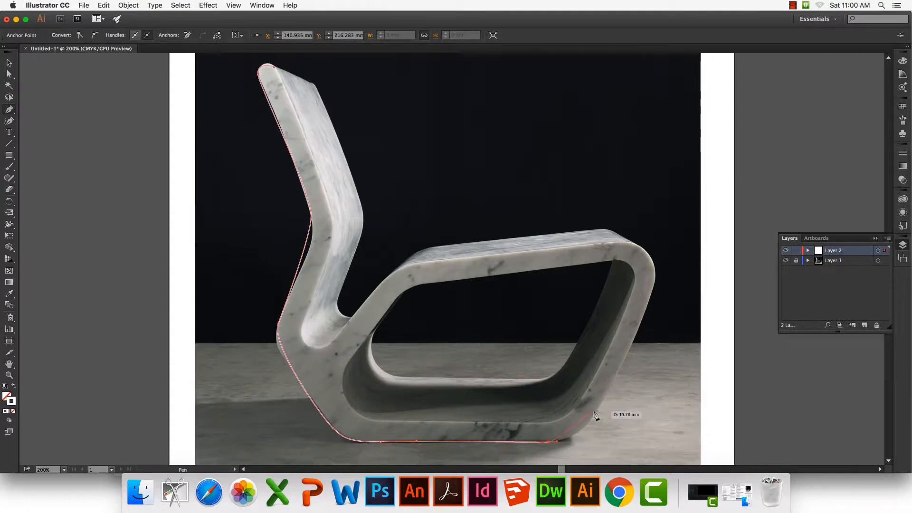
{"action": "left_click_drag", "start_coordinate": [597, 412], "coordinate": [609, 393]}
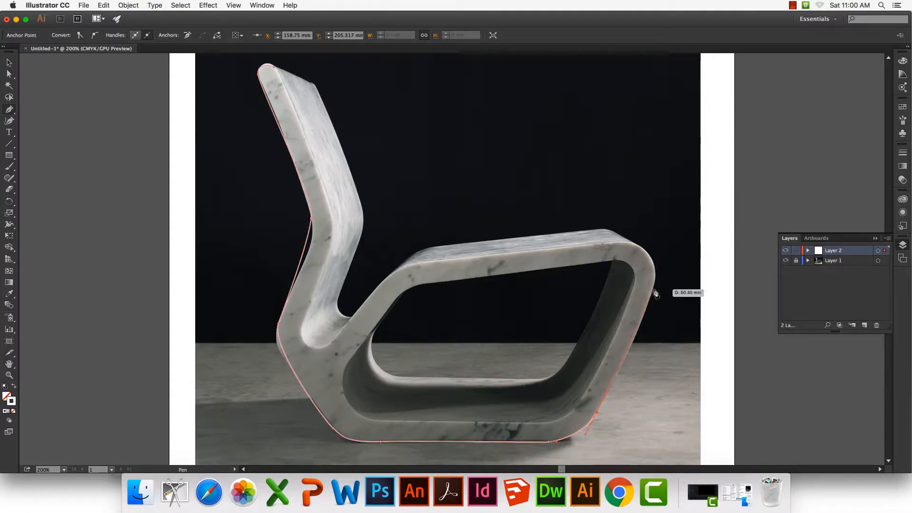
{"action": "left_click_drag", "start_coordinate": [653, 293], "coordinate": [655, 281]}
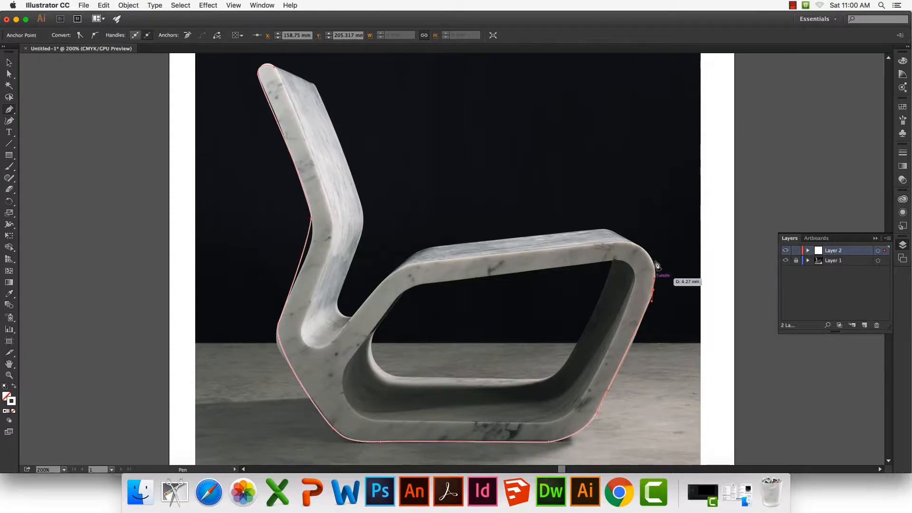
{"action": "left_click_drag", "start_coordinate": [640, 248], "coordinate": [626, 236]}
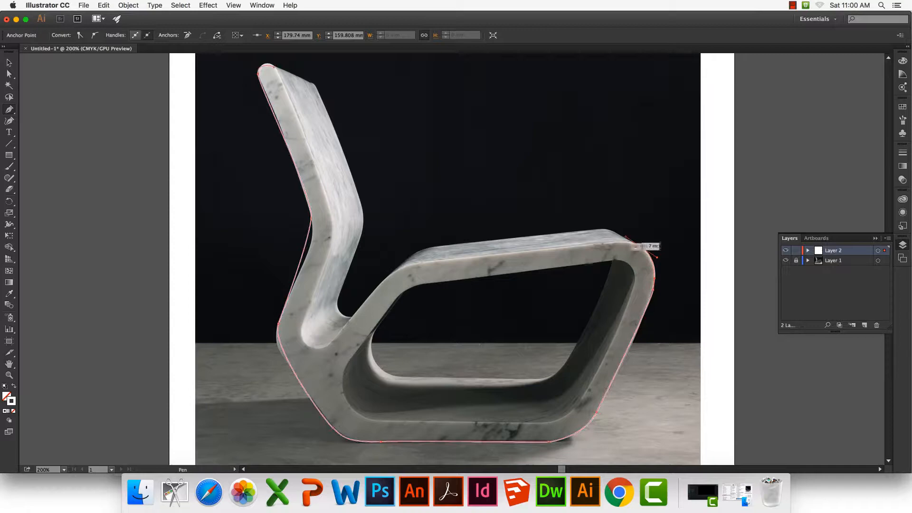
Continue the outline back along the seat, around the inner curve and up the backrest's front edge, closing it at the top
{"action": "left_click", "coordinate": [403, 268]}
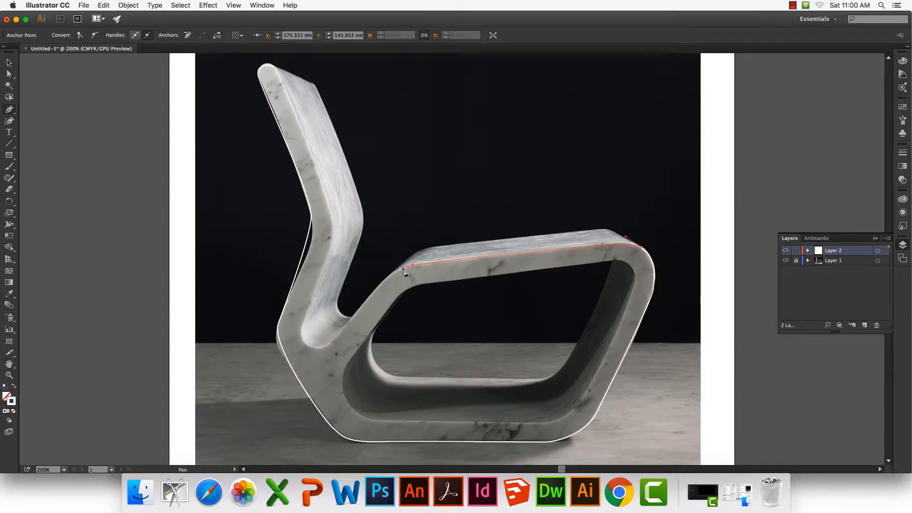
{"action": "left_click", "coordinate": [327, 342]}
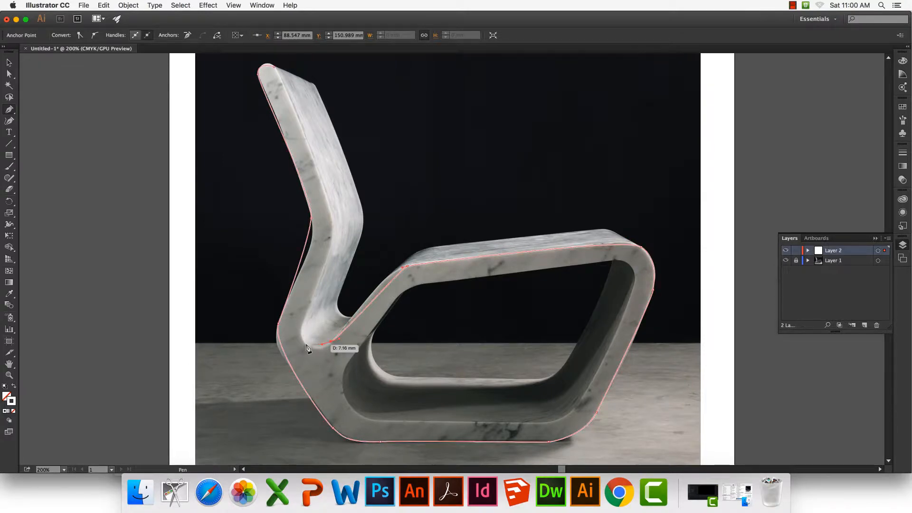
{"action": "left_click_drag", "start_coordinate": [303, 342], "coordinate": [301, 336]}
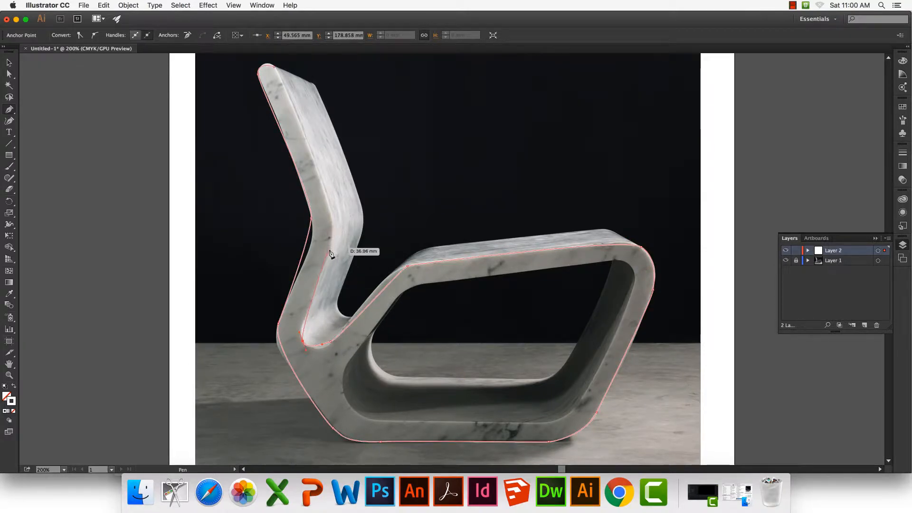
{"action": "left_click_drag", "start_coordinate": [331, 248], "coordinate": [313, 200]}
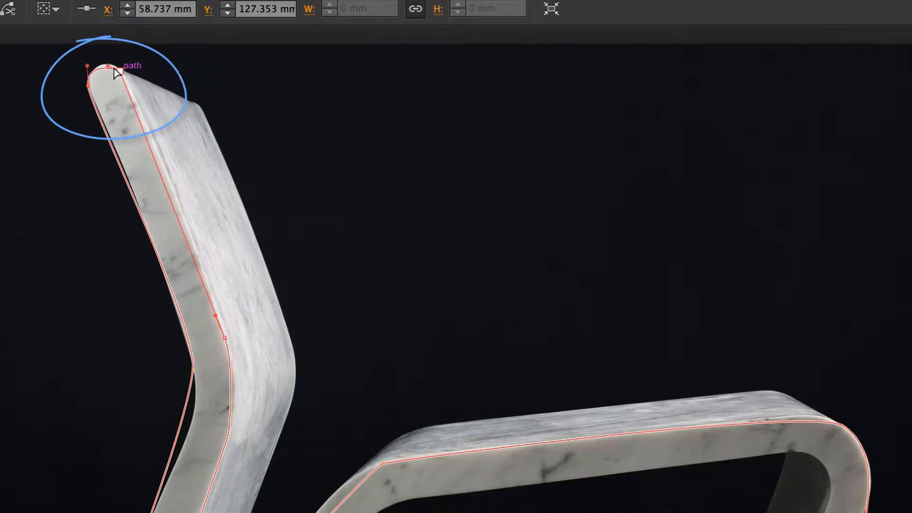
Adjust the direction handles at the backrest's rounded top and rear bend with Direct Selection so the path follows the rear edge
{"action": "left_click_drag", "start_coordinate": [119, 71], "coordinate": [108, 69]}
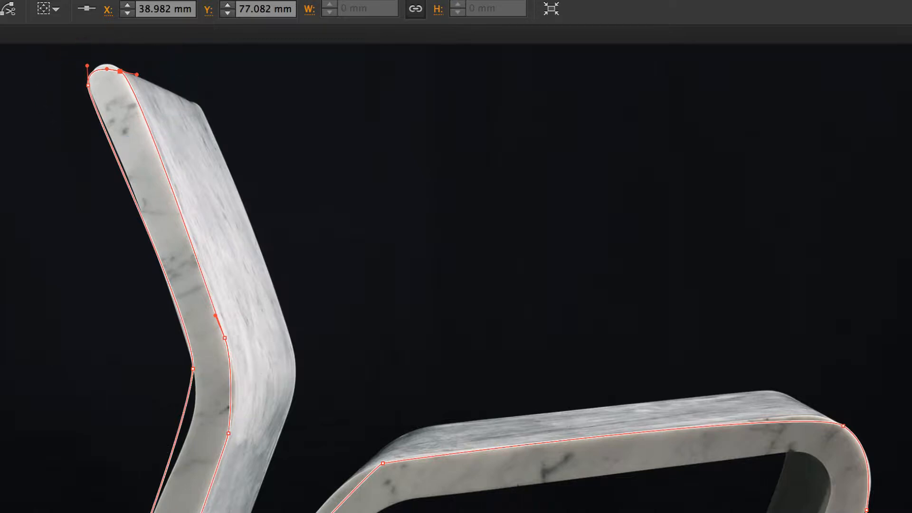
{"action": "left_click", "coordinate": [192, 369]}
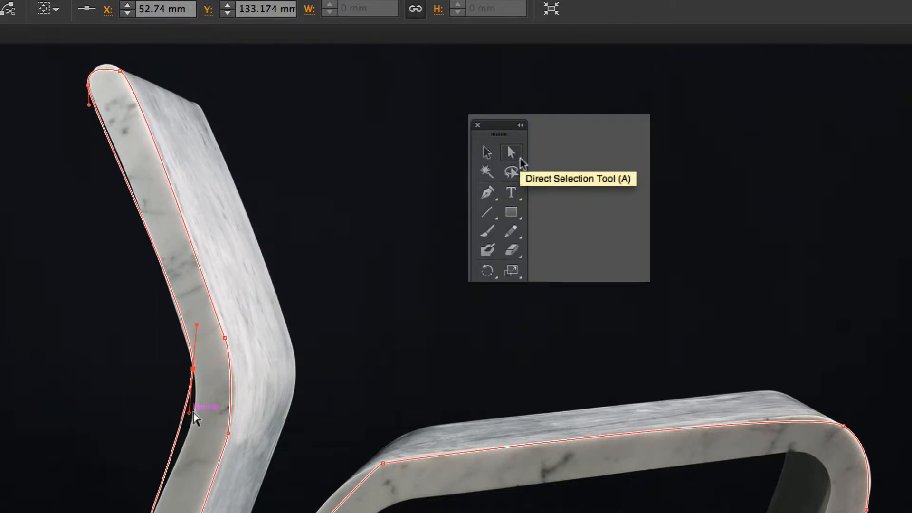
{"action": "left_click_drag", "start_coordinate": [189, 412], "coordinate": [207, 423]}
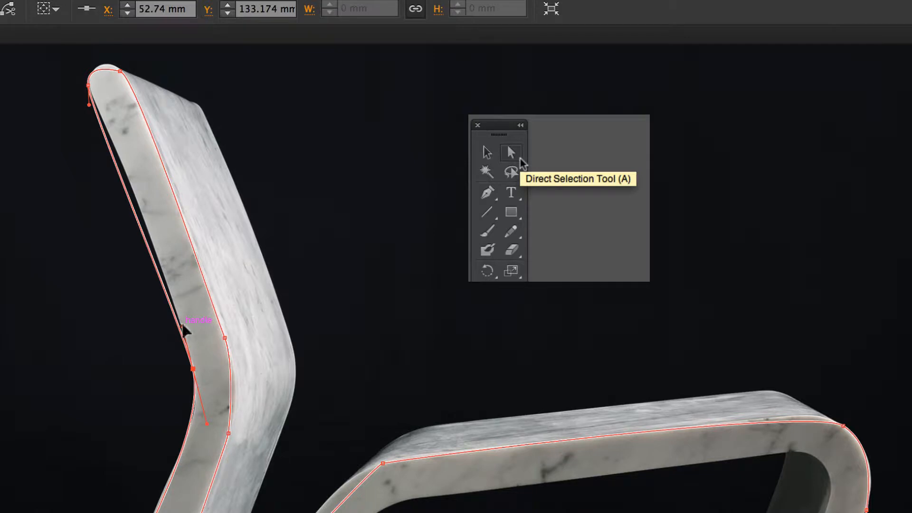
{"action": "left_click_drag", "start_coordinate": [183, 327], "coordinate": [169, 304]}
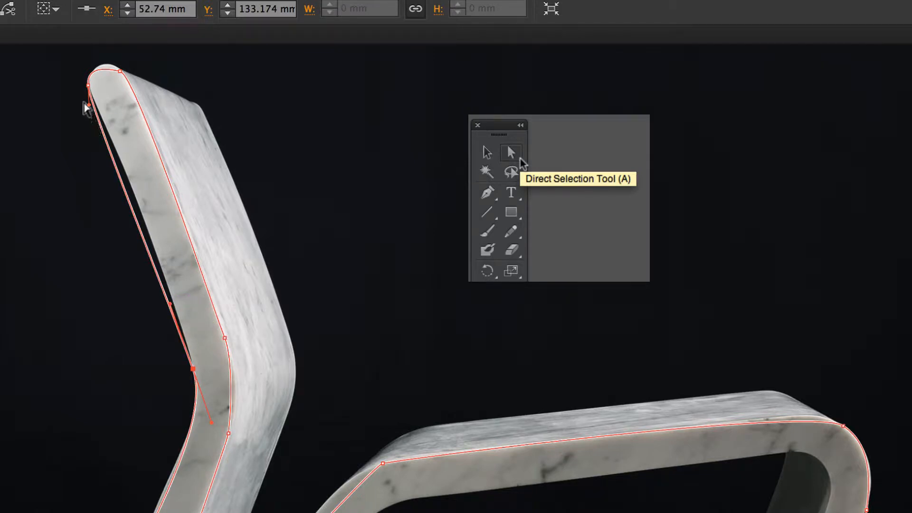
{"action": "left_click_drag", "start_coordinate": [88, 106], "coordinate": [112, 123]}
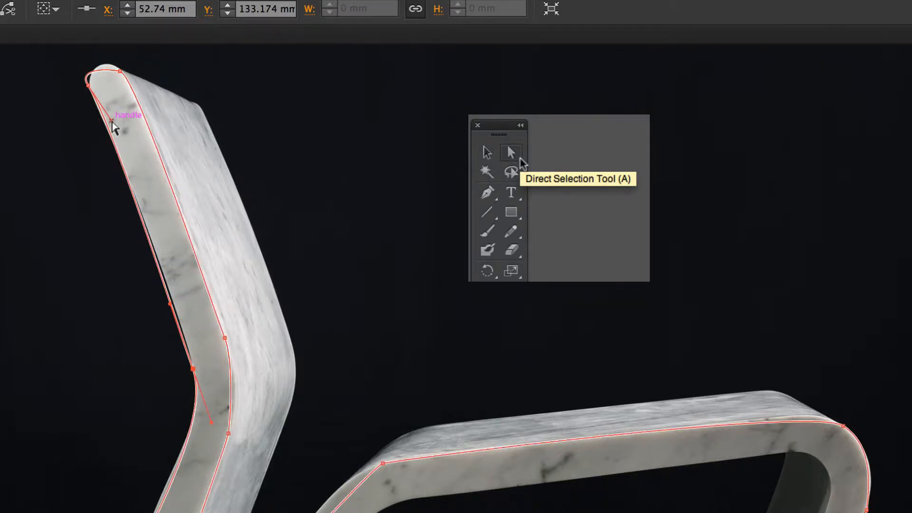
Reshape the curve around the backrest's rounded tip by adjusting its anchor handles to match the photo
{"action": "left_click", "coordinate": [96, 71]}
{"action": "left_click_drag", "start_coordinate": [77, 69], "coordinate": [96, 238]}
{"action": "left_click", "coordinate": [106, 238]}
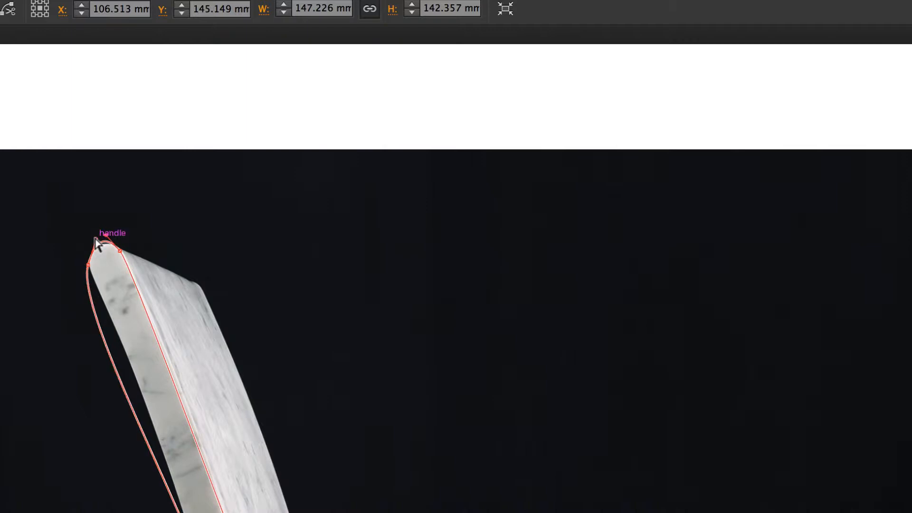
{"action": "left_click", "coordinate": [89, 264]}
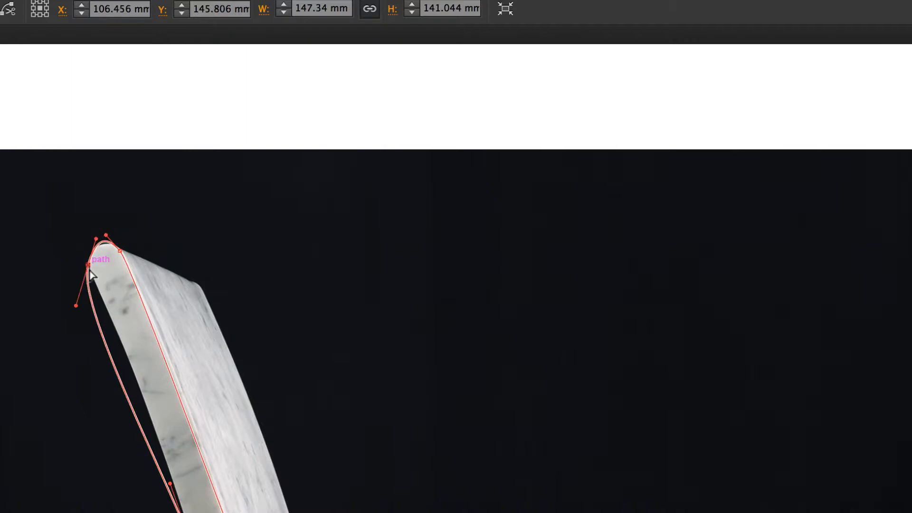
{"action": "left_click_drag", "start_coordinate": [76, 305], "coordinate": [117, 306]}
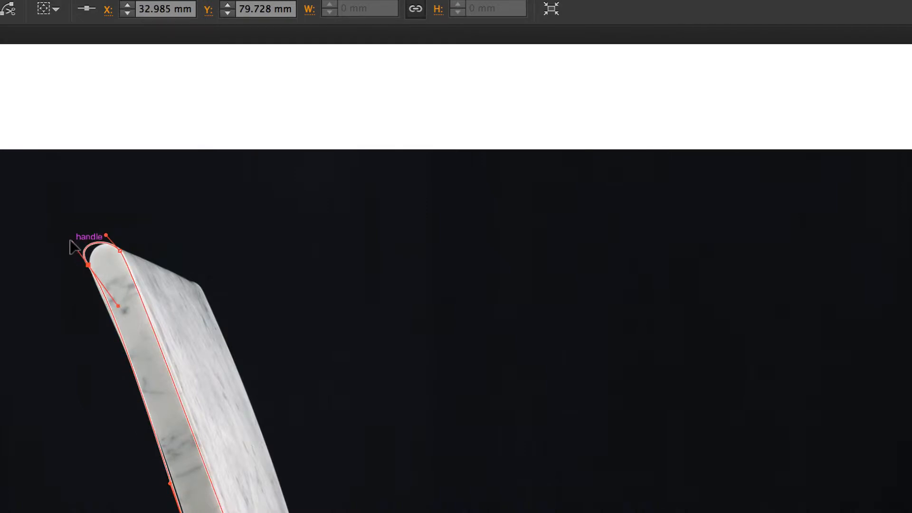
{"action": "left_click_drag", "start_coordinate": [70, 240], "coordinate": [86, 259]}
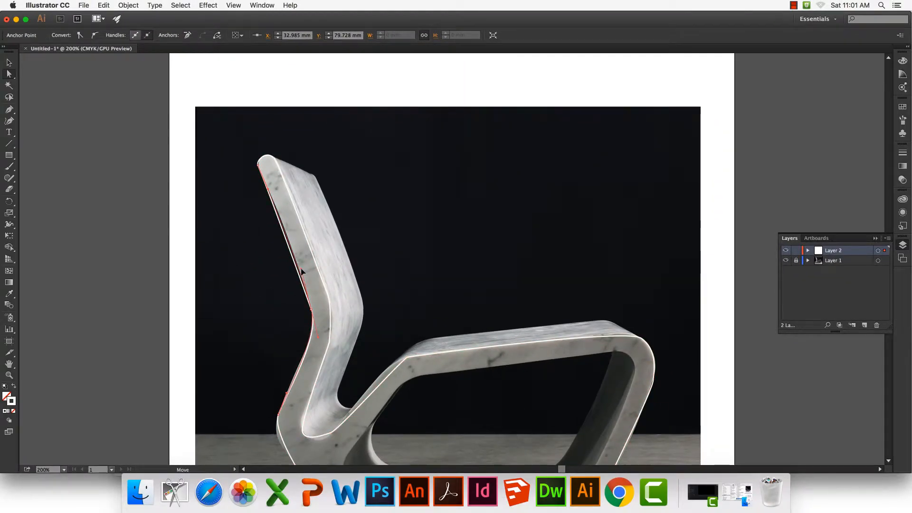
{"action": "left_click", "coordinate": [301, 274]}
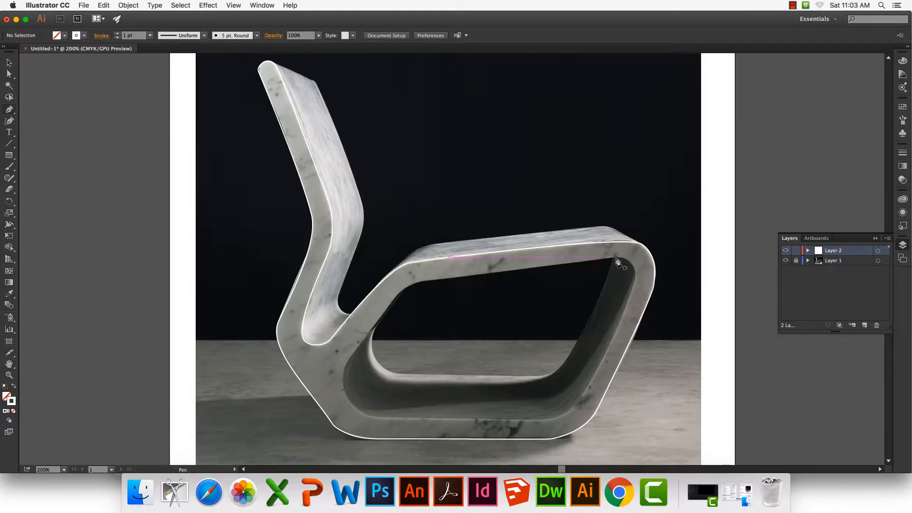
Trace the opening beneath the seat as a closed path with the Pen tool and refine its lower corner curves
{"action": "left_click_drag", "start_coordinate": [349, 364], "coordinate": [344, 370]}
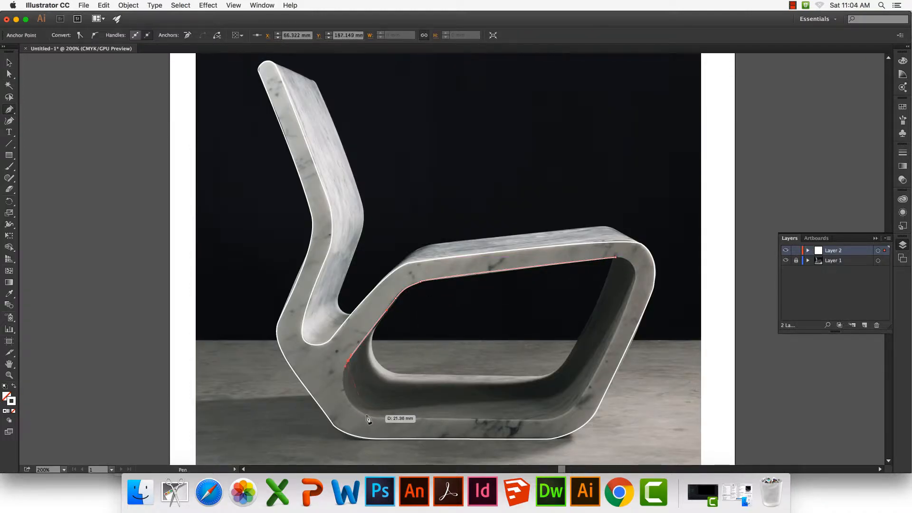
{"action": "left_click_drag", "start_coordinate": [367, 415], "coordinate": [381, 419]}
{"action": "left_click_drag", "start_coordinate": [531, 420], "coordinate": [542, 420]}
{"action": "left_click_drag", "start_coordinate": [582, 396], "coordinate": [592, 380]}
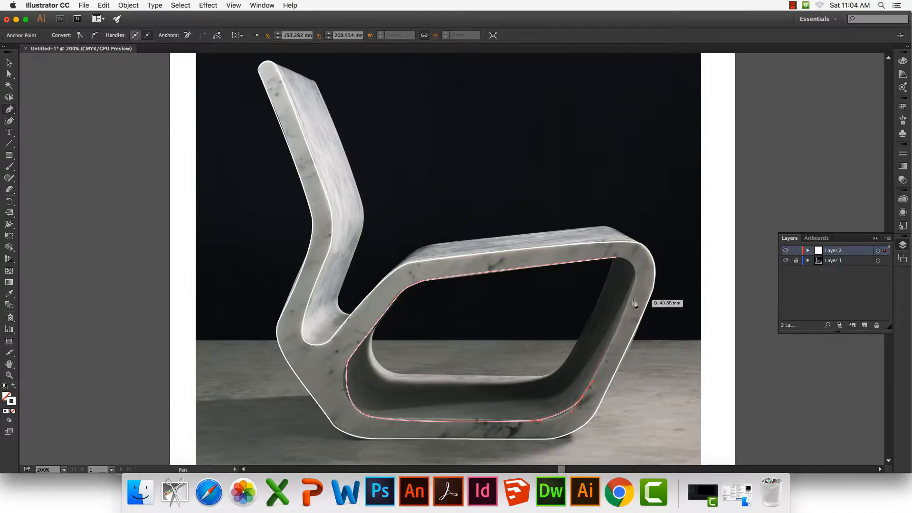
{"action": "left_click", "coordinate": [615, 257]}
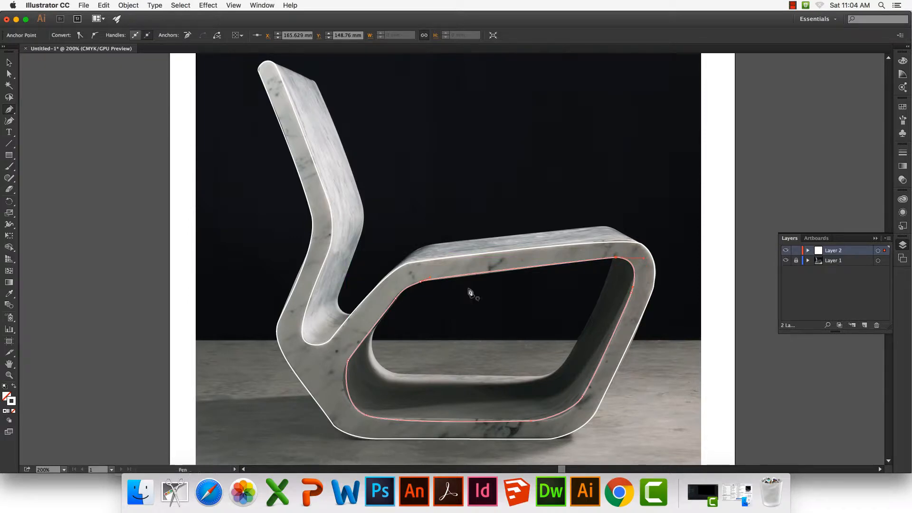
{"action": "left_click_drag", "start_coordinate": [568, 408], "coordinate": [572, 412]}
{"action": "left_click_drag", "start_coordinate": [345, 372], "coordinate": [341, 372]}
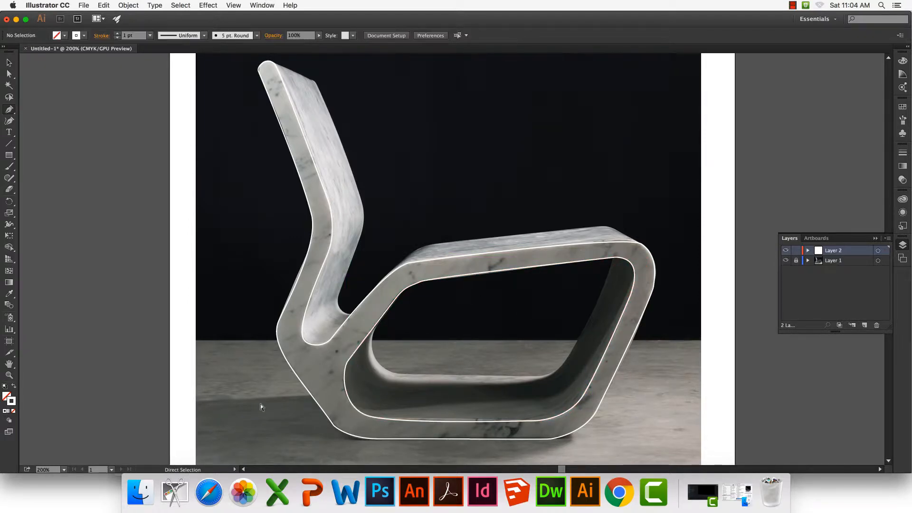
Give the outer and inner chair paths a black stroke
{"action": "key", "text": "v"}
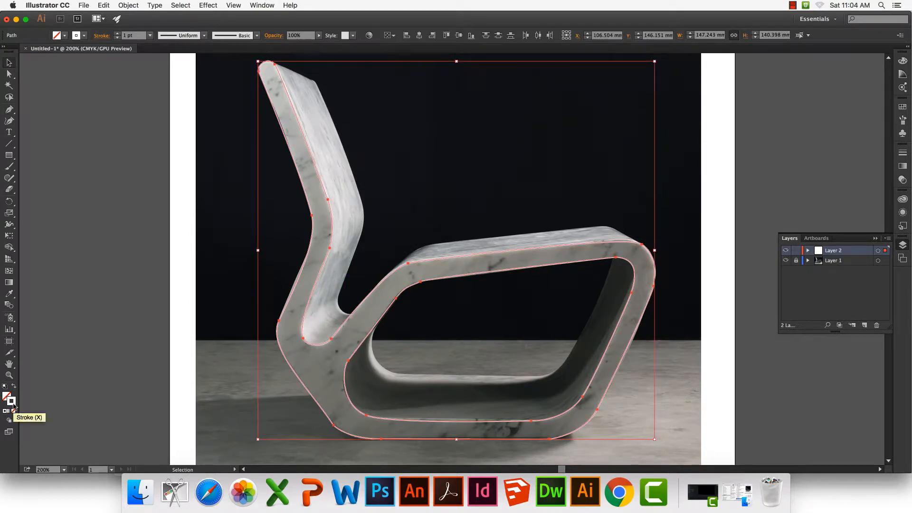
{"action": "left_click", "coordinate": [902, 109]}
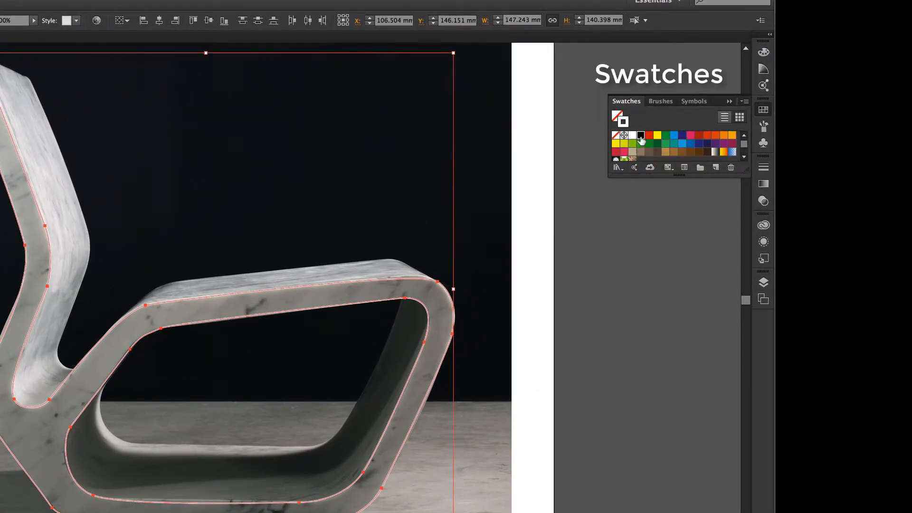
{"action": "left_click", "coordinate": [640, 136]}
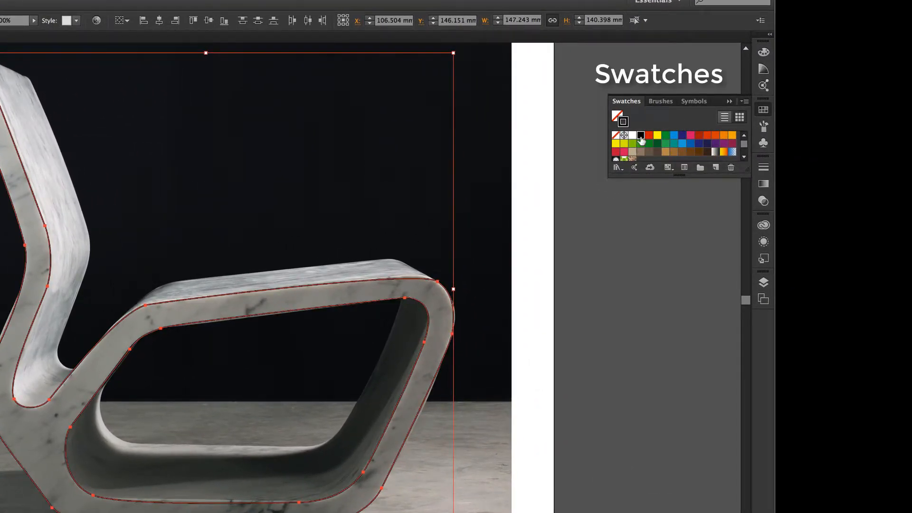
Hide the chair photo on Layer 1, deselect the paths and fit the artboard in the window
{"action": "left_click", "coordinate": [763, 282]}
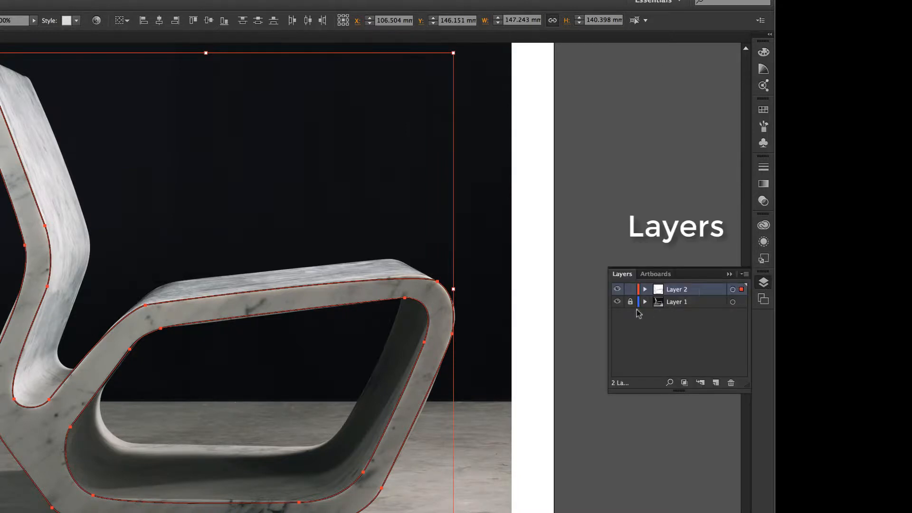
{"action": "left_click", "coordinate": [617, 303]}
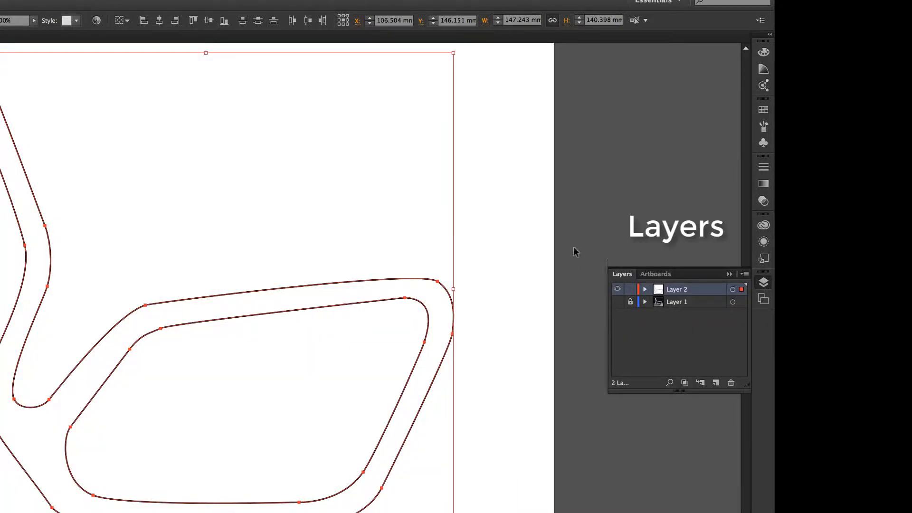
{"action": "left_click", "coordinate": [533, 205]}
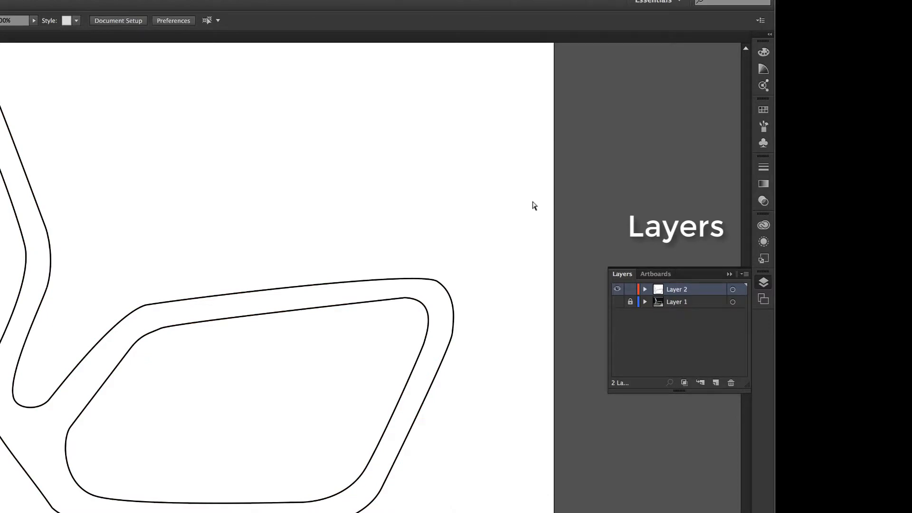
{"action": "key", "text": "super+0"}
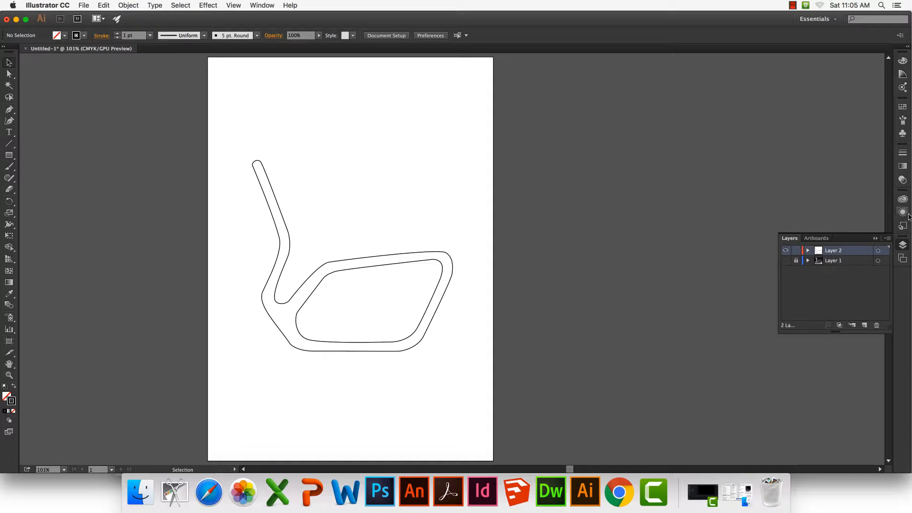
Add two more artboards, Artboard 2 and Artboard 3, beside the chair outline
{"action": "left_click", "coordinate": [261, 6]}
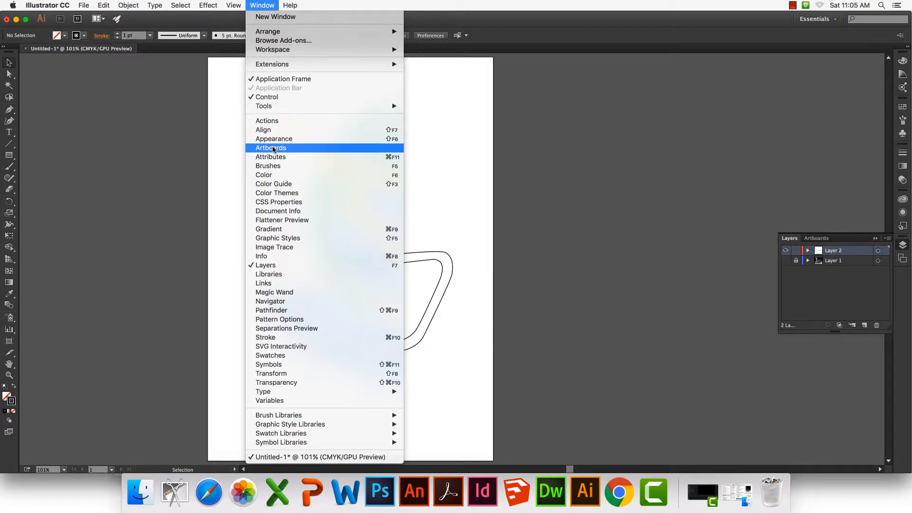
{"action": "left_click", "coordinate": [308, 151]}
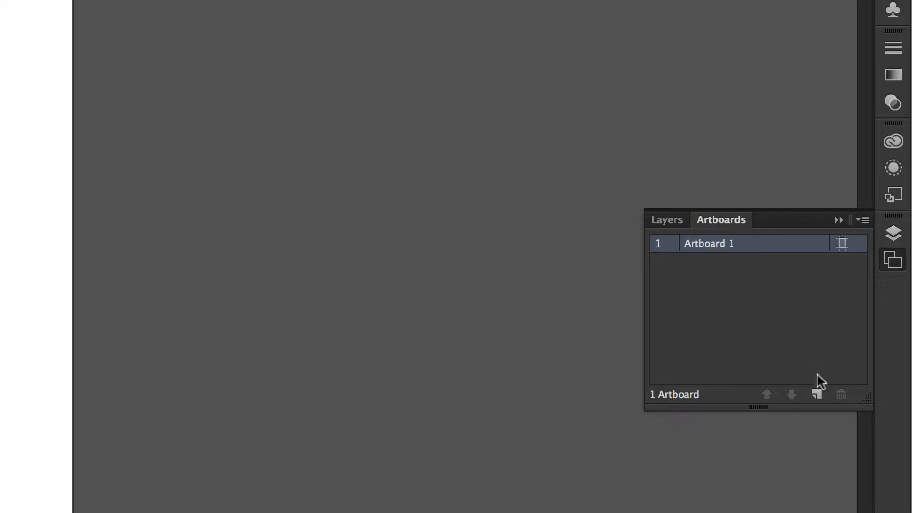
{"action": "left_click", "coordinate": [817, 394]}
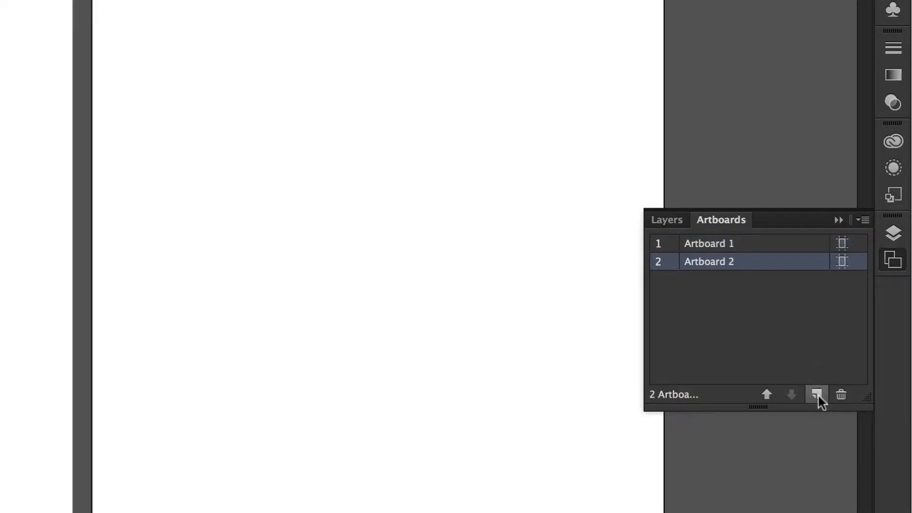
{"action": "left_click", "coordinate": [817, 395]}
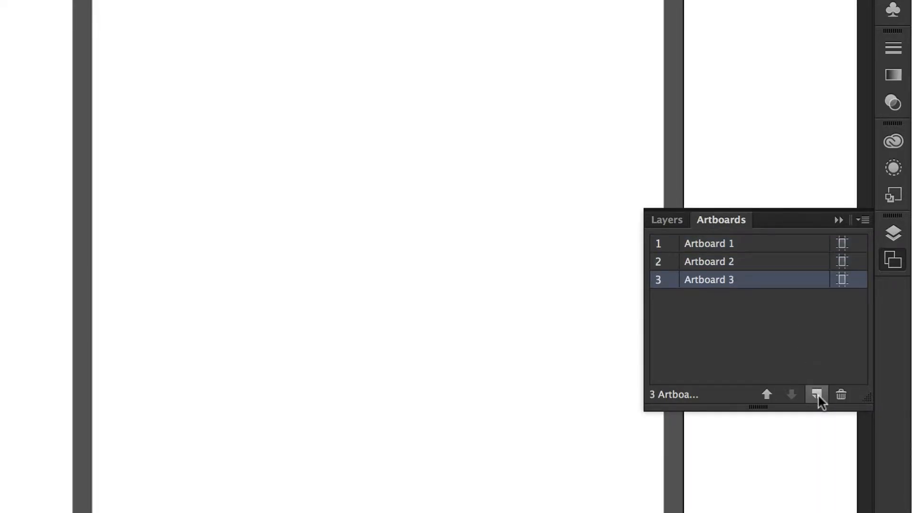
{"action": "scroll", "coordinate": [372, 171], "scroll_direction": "right", "scroll_amount": 5}
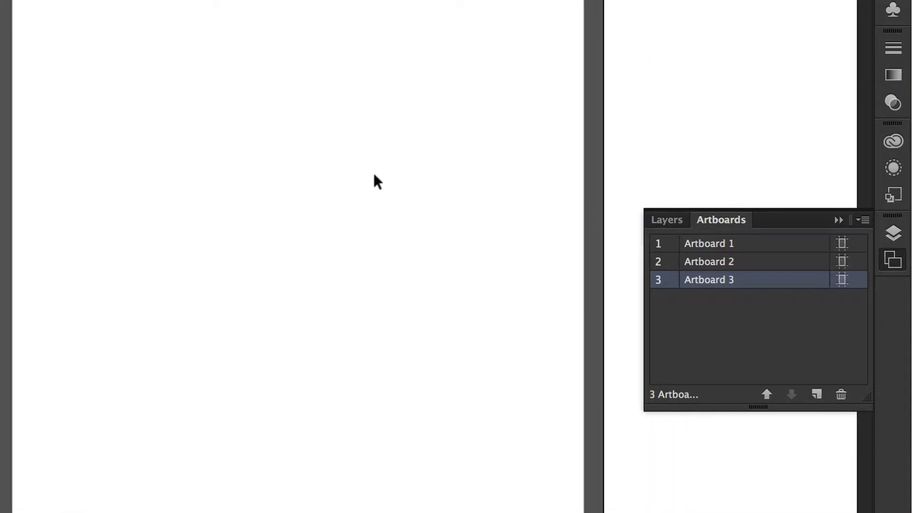
{"action": "scroll", "coordinate": [372, 177], "scroll_direction": "right", "scroll_amount": 3}
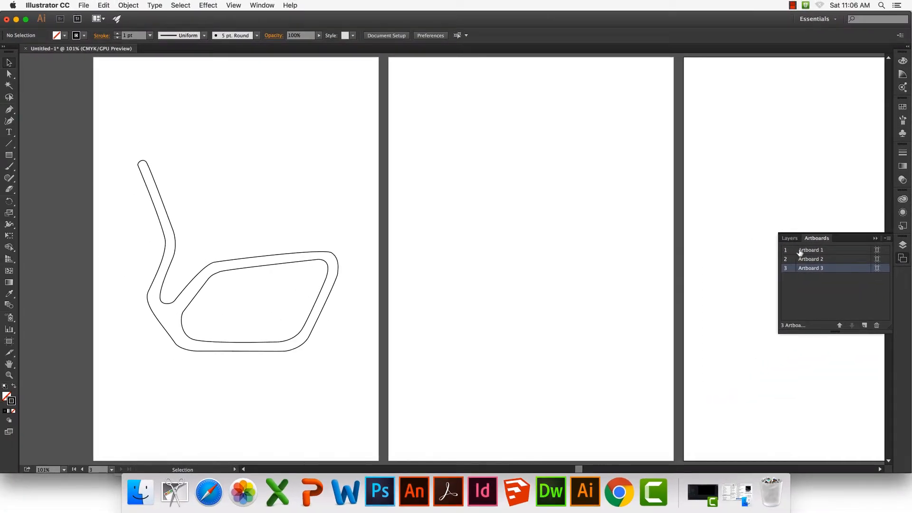
Copy both chair paths from Artboard 1 and place the pasted duplicate on Artboard 2, level with the original
{"action": "left_click", "coordinate": [800, 252]}
{"action": "key", "text": "super+a"}
{"action": "key", "text": "a"}
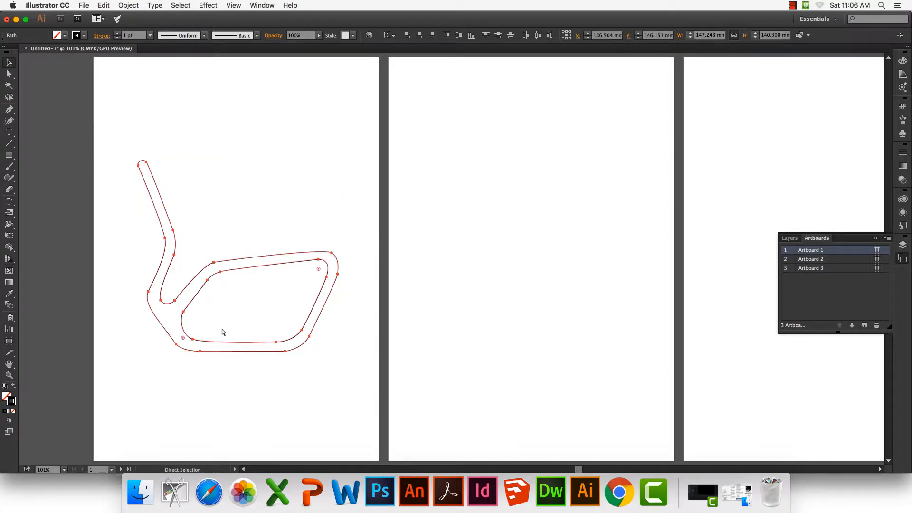
{"action": "key", "text": "v"}
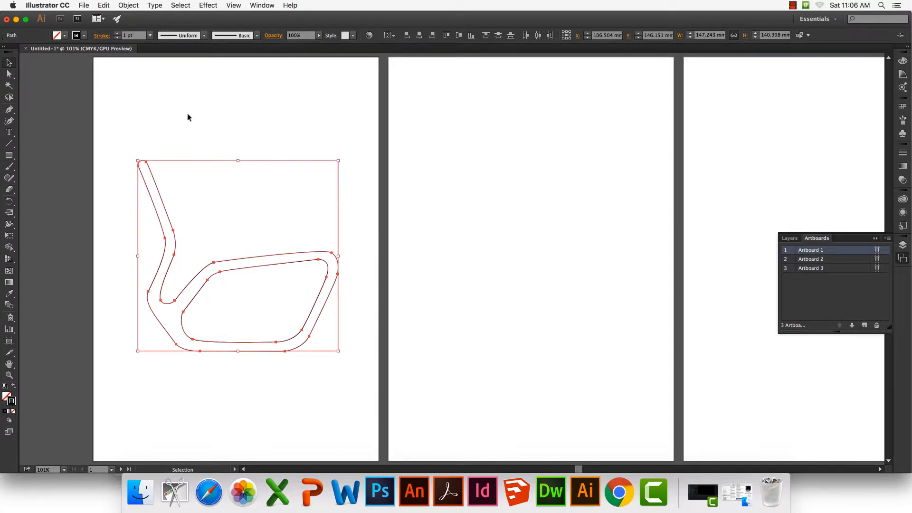
{"action": "left_click", "coordinate": [130, 5]}
{"action": "mouse_move", "coordinate": [110, 7]}
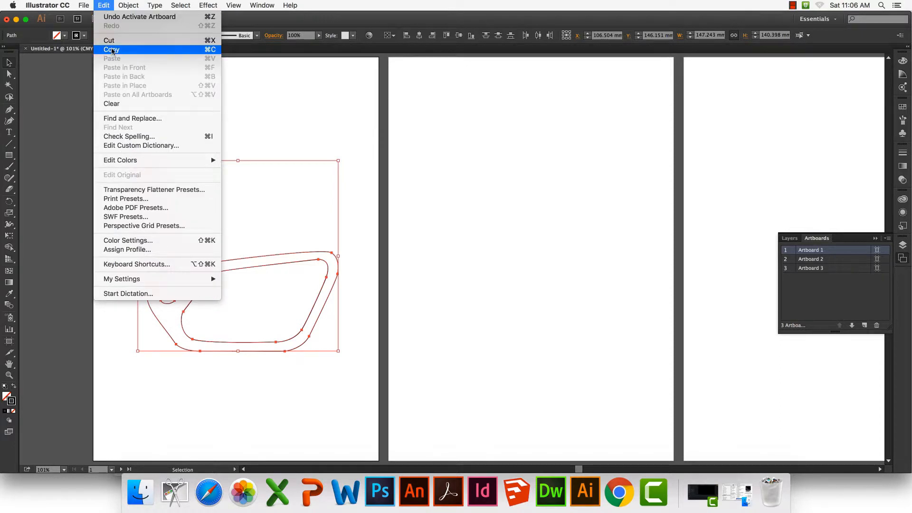
{"action": "left_click", "coordinate": [205, 54]}
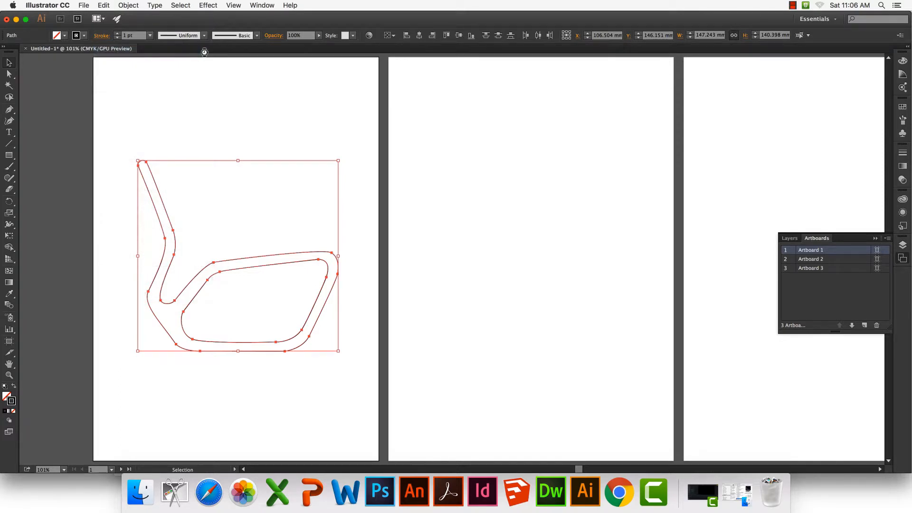
{"action": "key", "text": "super+v"}
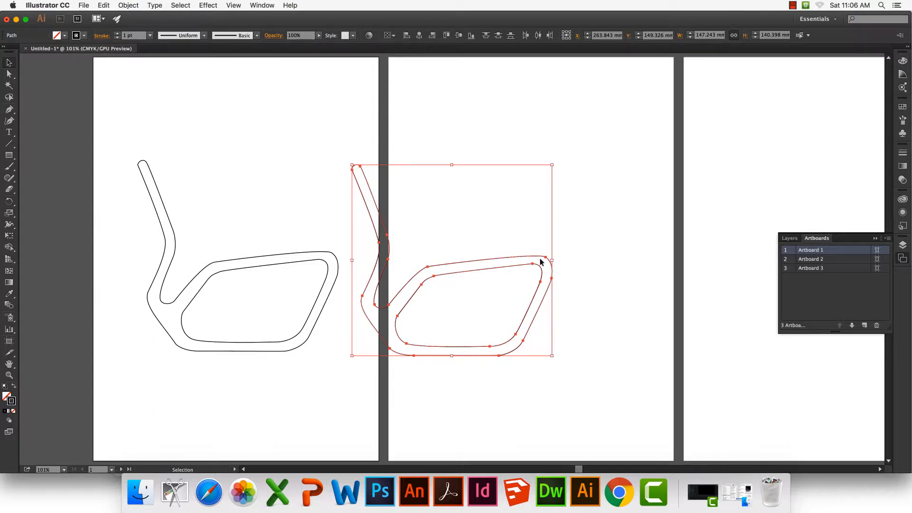
{"action": "left_click_drag", "start_coordinate": [531, 258], "coordinate": [595, 253]}
Set the stroke of the duplicated chair on Artboard 2 to white
{"action": "scroll", "coordinate": [585, 247], "scroll_direction": "right", "scroll_amount": 5}
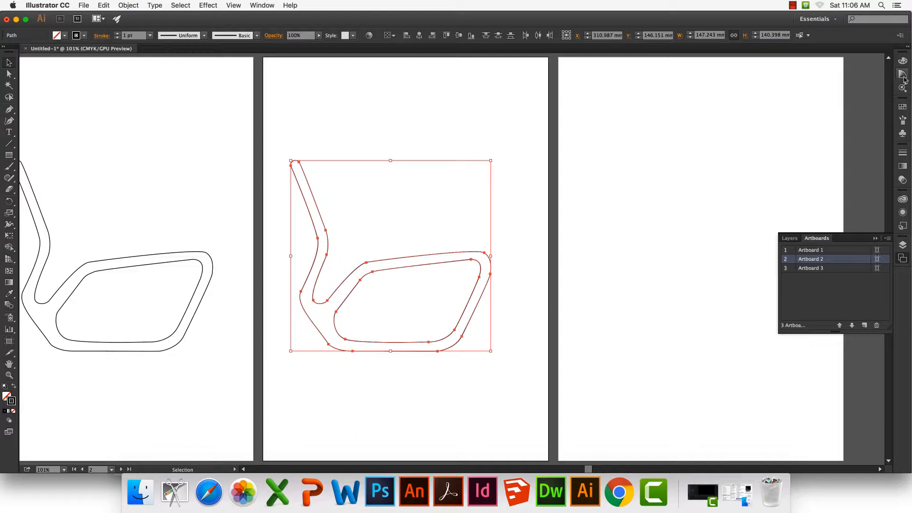
{"action": "left_click", "coordinate": [901, 106]}
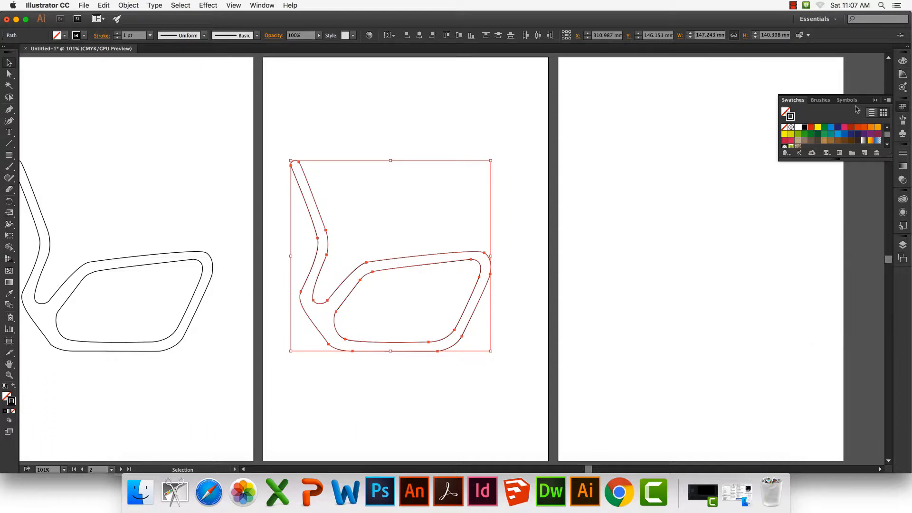
{"action": "left_click", "coordinate": [797, 127]}
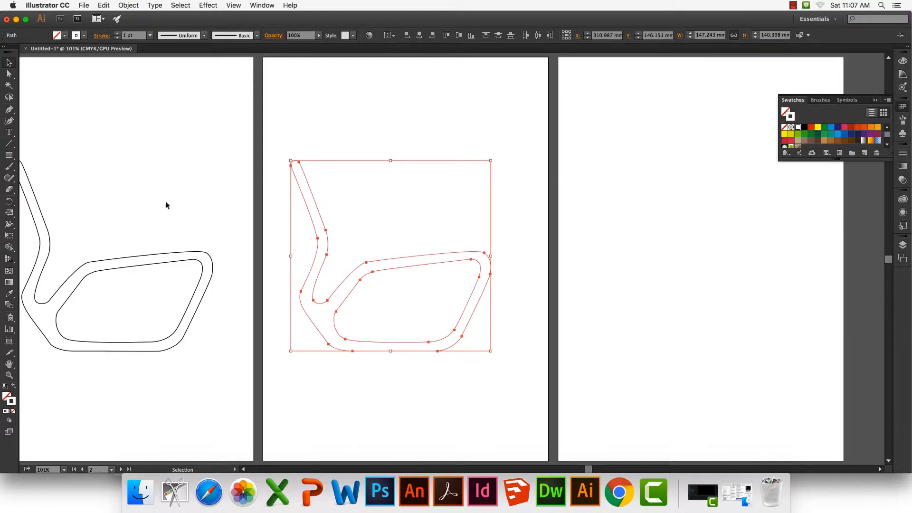
Set the fill of the duplicated chair on Artboard 2 to white
{"action": "left_click", "coordinate": [6, 397]}
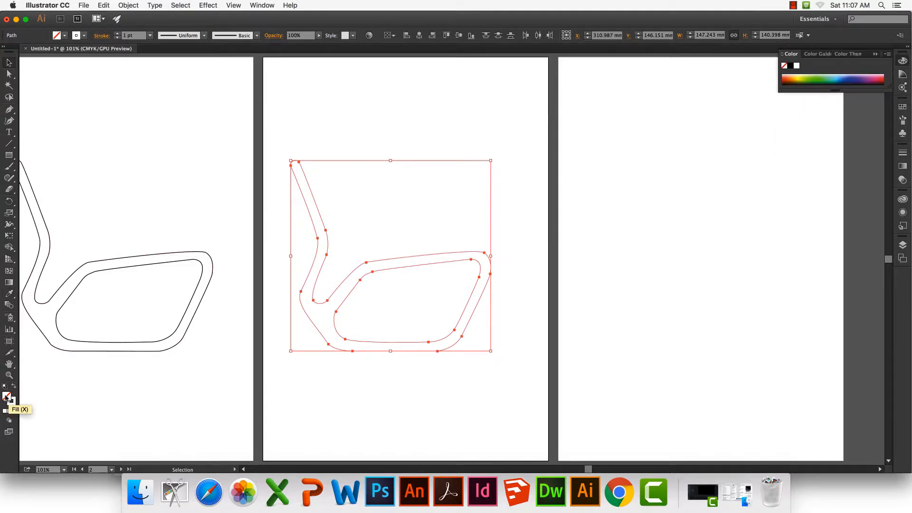
{"action": "left_click", "coordinate": [902, 108]}
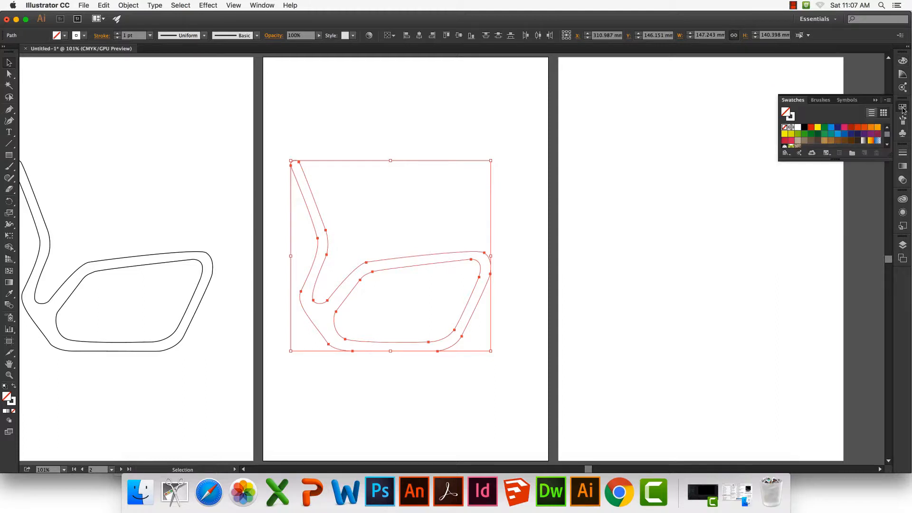
{"action": "left_click", "coordinate": [797, 128]}
Set the stroke of the duplicated chair to a light grey shade from the Color Guide and deselect it
{"action": "left_click", "coordinate": [12, 402]}
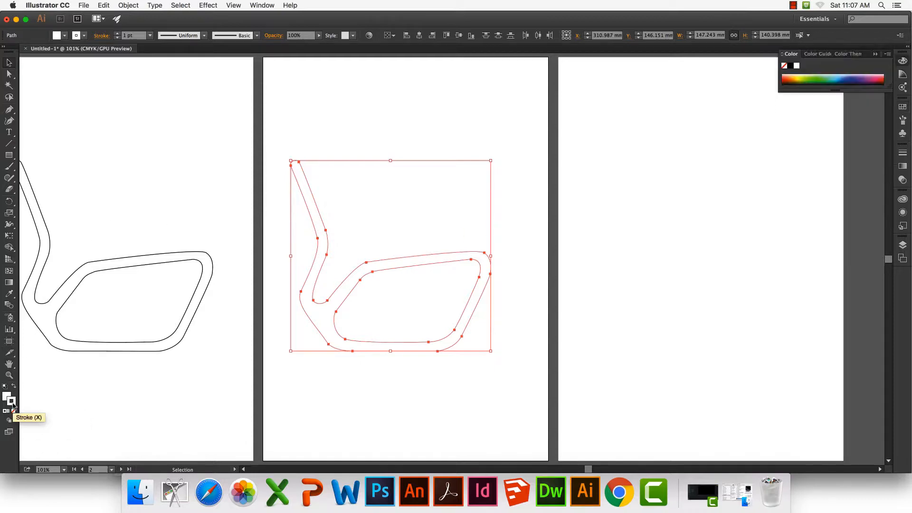
{"action": "left_click", "coordinate": [902, 106]}
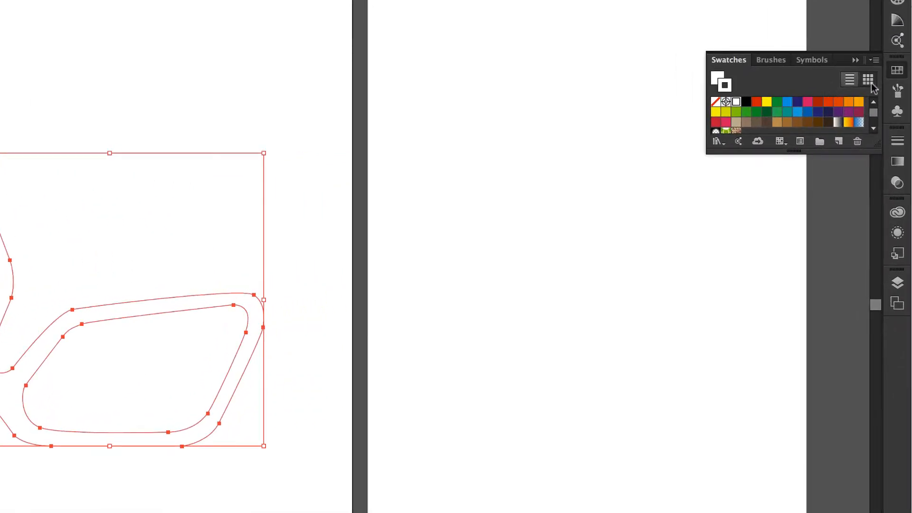
{"action": "left_click", "coordinate": [896, 21]}
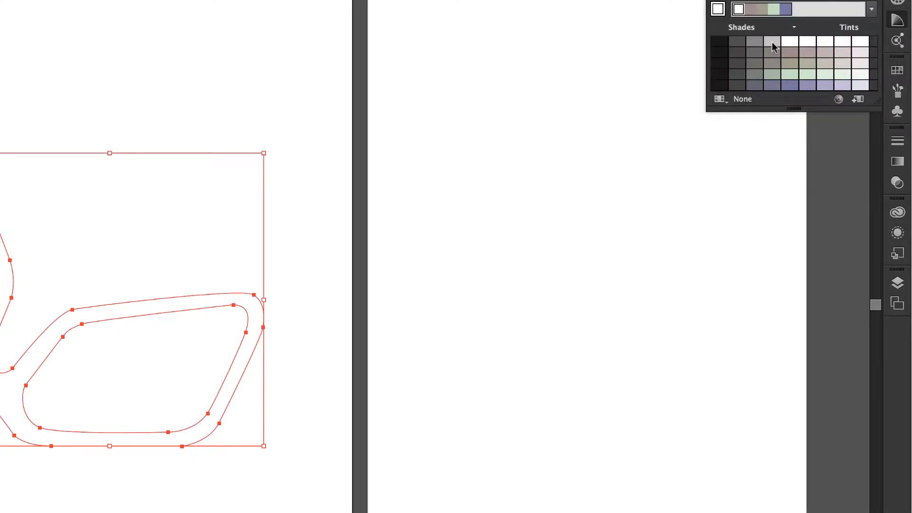
{"action": "left_click", "coordinate": [772, 43]}
{"action": "left_click", "coordinate": [263, 76]}
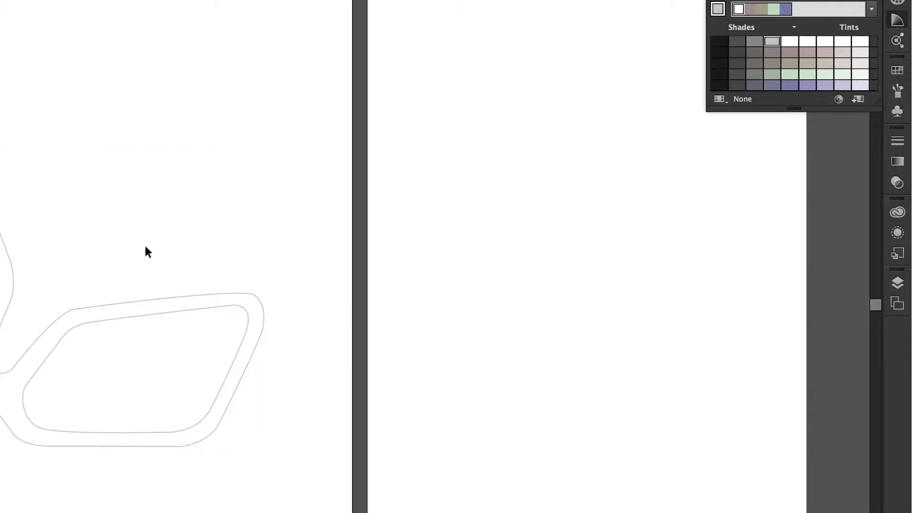
{"action": "left_click_drag", "start_coordinate": [144, 247], "coordinate": [252, 375]}
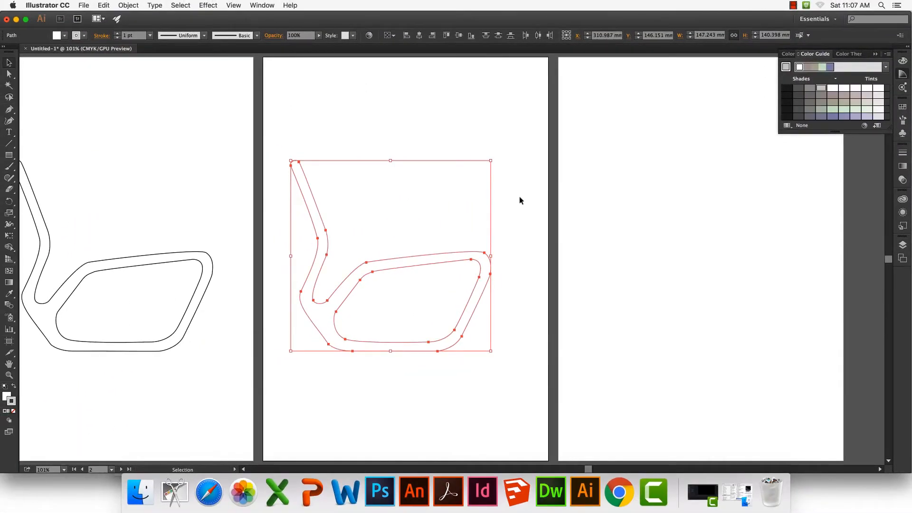
{"action": "left_click", "coordinate": [208, 5]}
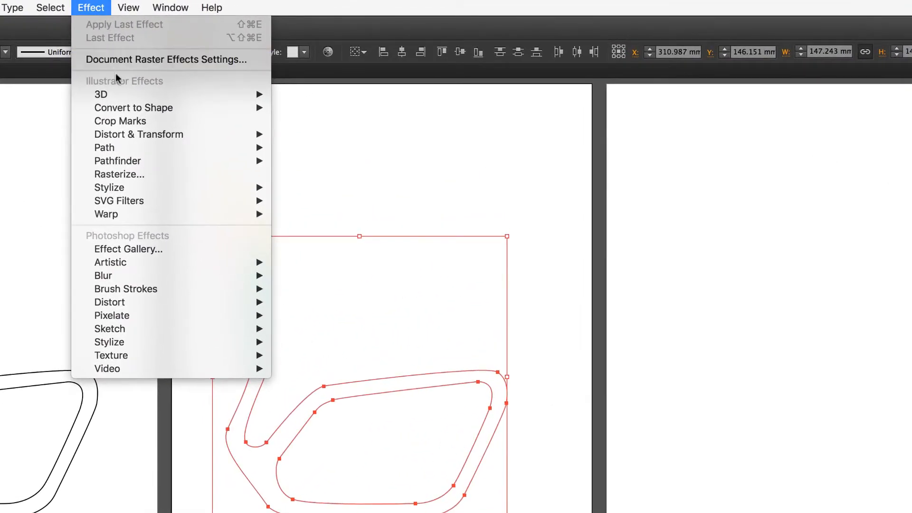
{"action": "mouse_move", "coordinate": [122, 95]}
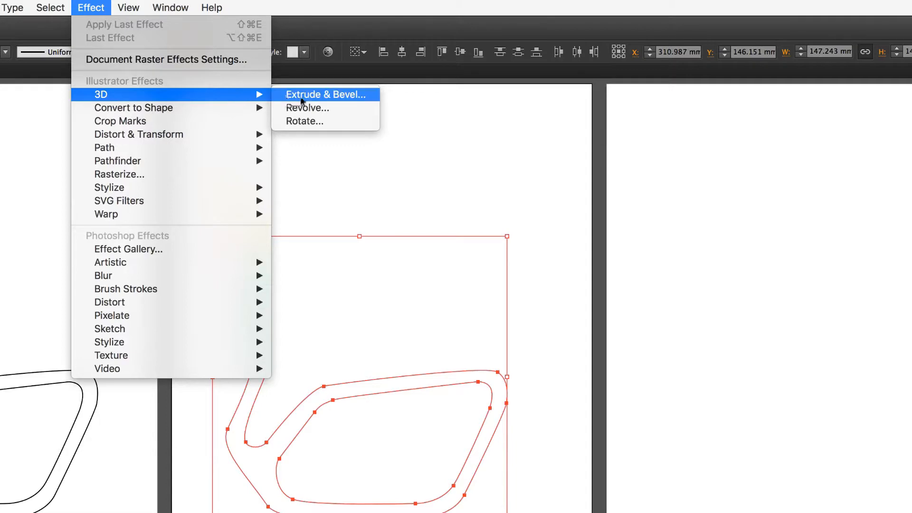
{"action": "left_click", "coordinate": [301, 97]}
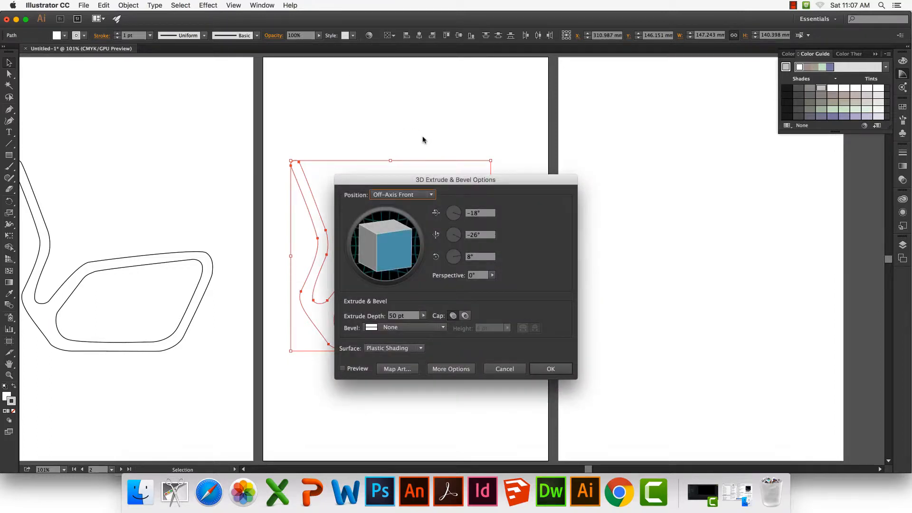
{"action": "left_click", "coordinate": [343, 369]}
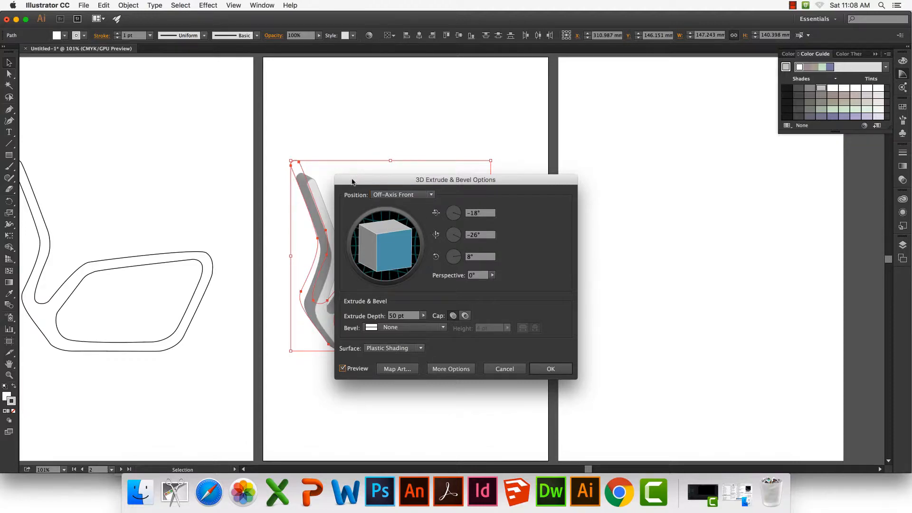
{"action": "left_click_drag", "start_coordinate": [351, 181], "coordinate": [618, 158]}
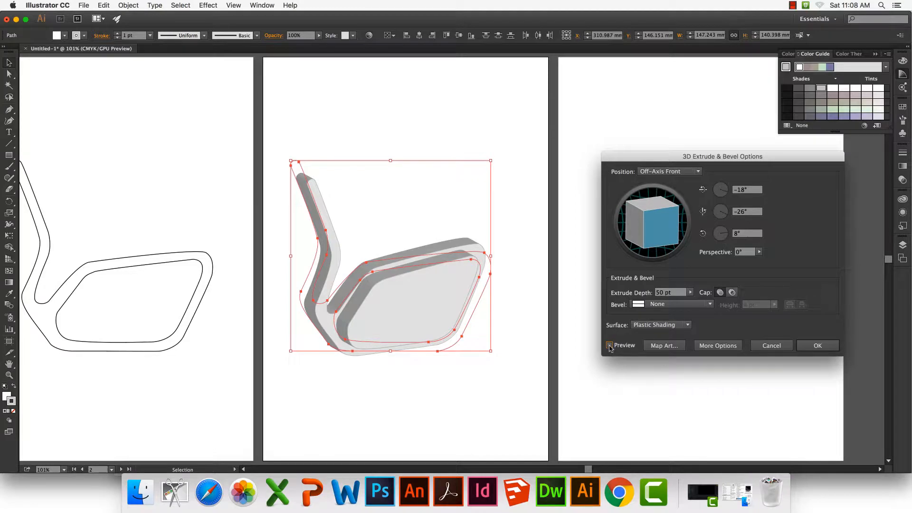
{"action": "left_click", "coordinate": [769, 346]}
{"action": "left_click", "coordinate": [599, 335]}
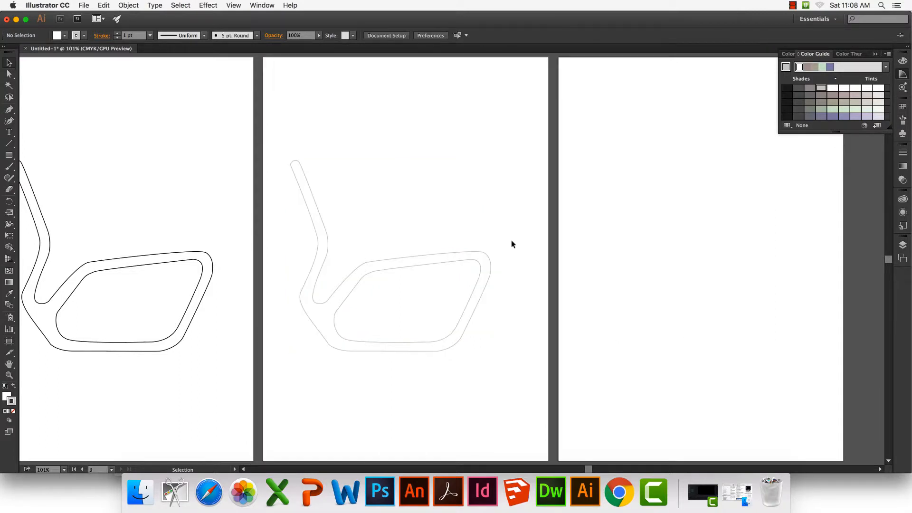
Select both chair paths on Artboard 2 and cut the inner shape out of the outer one with Pathfinder's Minus Front
{"action": "left_click_drag", "start_coordinate": [505, 239], "coordinate": [447, 332]}
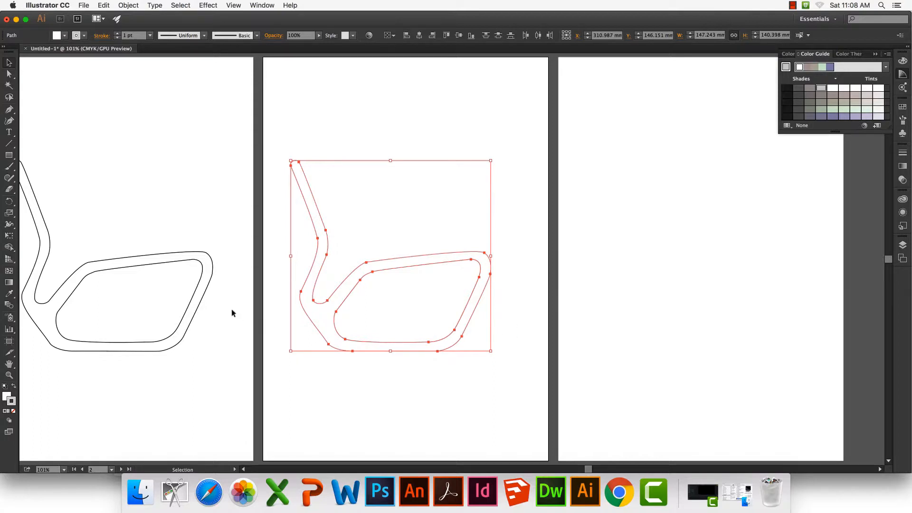
{"action": "left_click", "coordinate": [261, 5]}
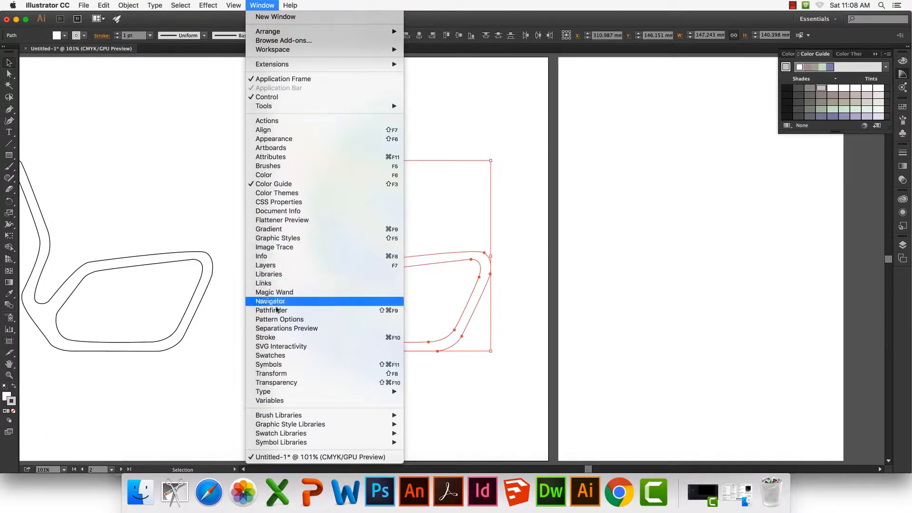
{"action": "left_click", "coordinate": [281, 311]}
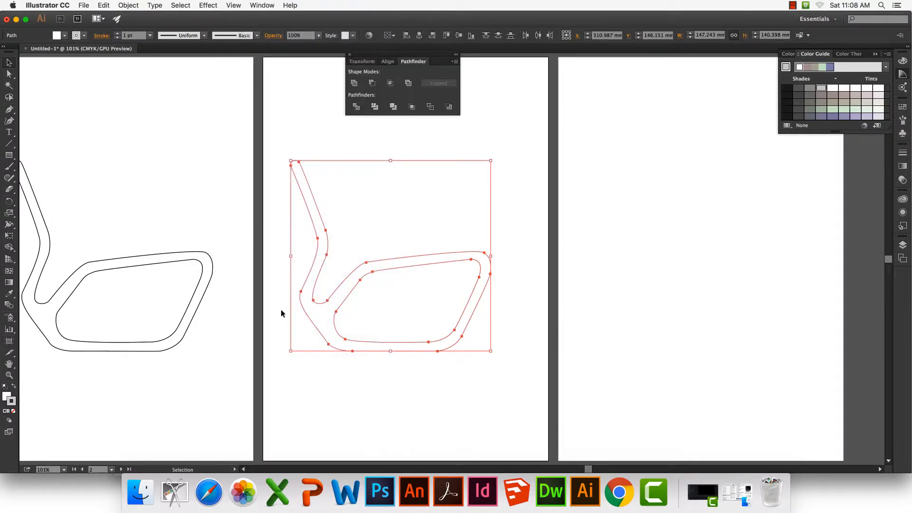
{"action": "left_click", "coordinate": [373, 84]}
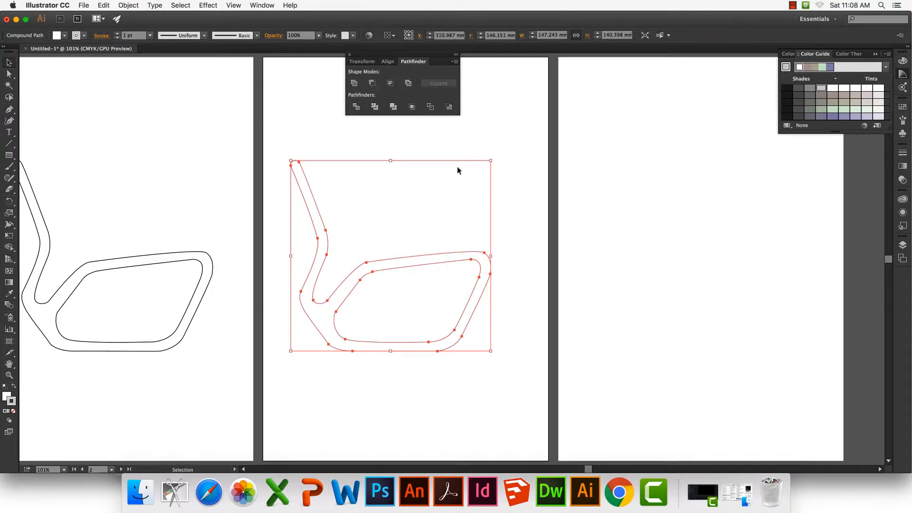
{"action": "left_click", "coordinate": [622, 217]}
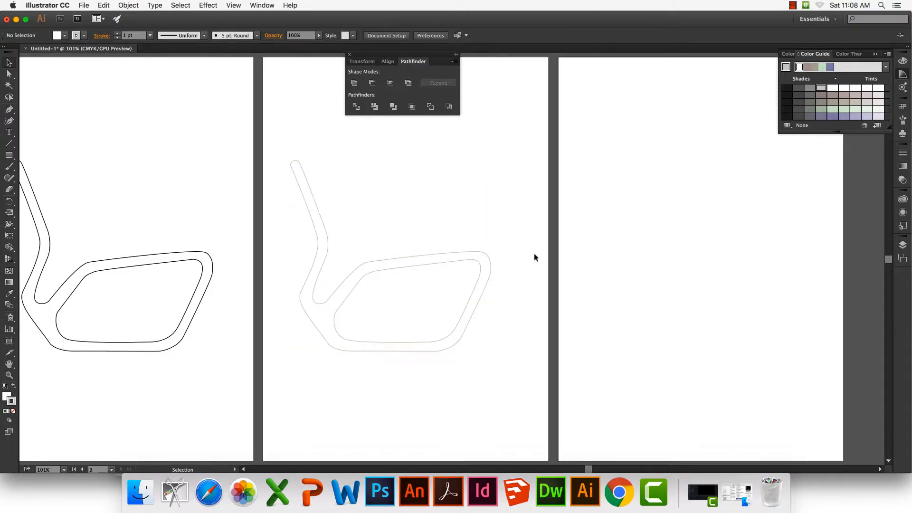
Swap the compound chair shape's fill and stroke to check the cut-out, and restore the white fill and grey stroke
{"action": "left_click", "coordinate": [489, 258]}
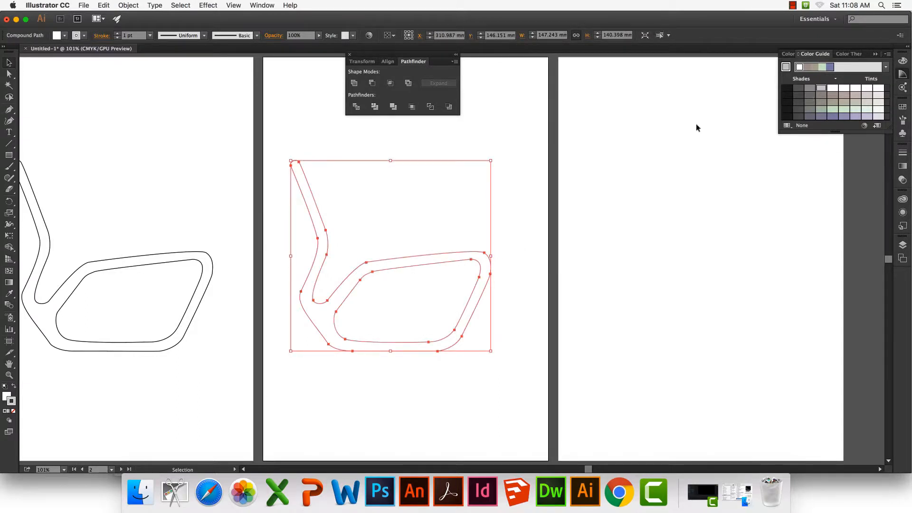
{"action": "left_click", "coordinate": [13, 387]}
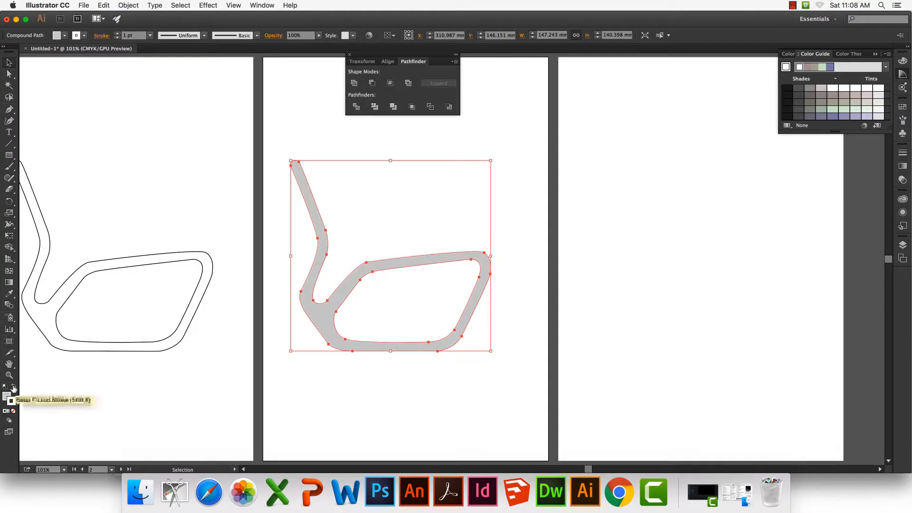
{"action": "left_click", "coordinate": [13, 387]}
{"action": "left_click", "coordinate": [14, 388]}
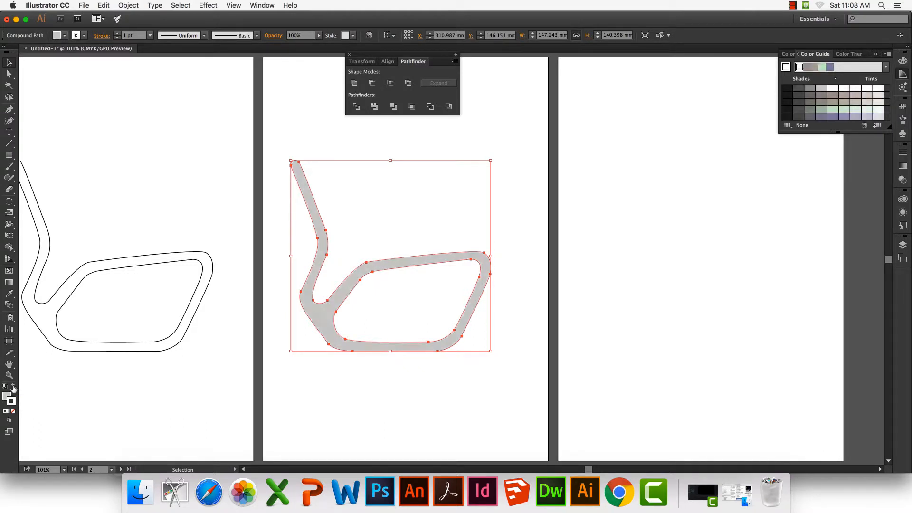
{"action": "left_click", "coordinate": [13, 387]}
{"action": "left_click", "coordinate": [496, 355]}
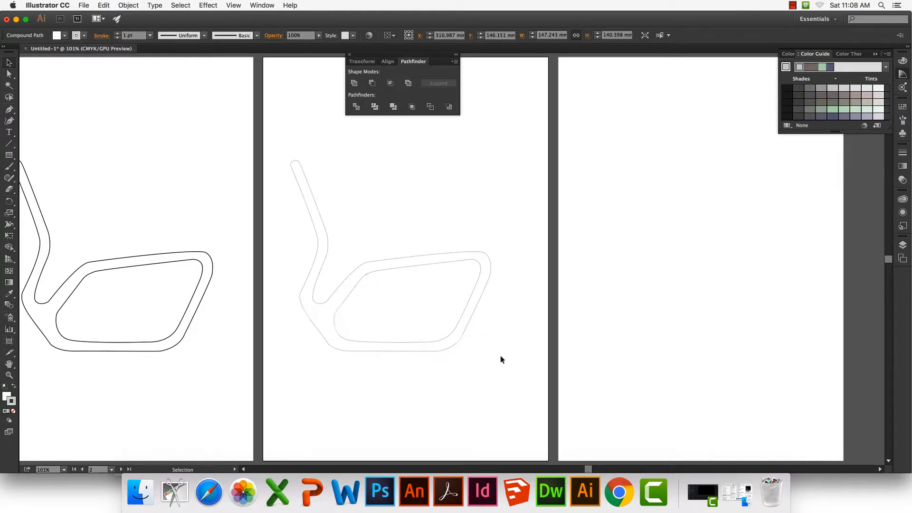
Start the 3D Extrude & Bevel effect on the compound chair shape with the preview enabled
{"action": "left_click_drag", "start_coordinate": [470, 287], "coordinate": [467, 287]}
{"action": "left_click", "coordinate": [208, 6]}
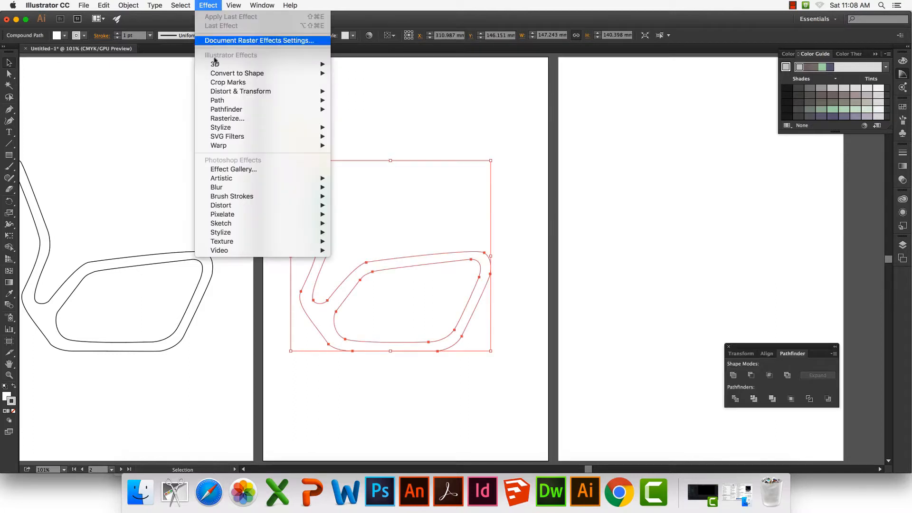
{"action": "mouse_move", "coordinate": [221, 65]}
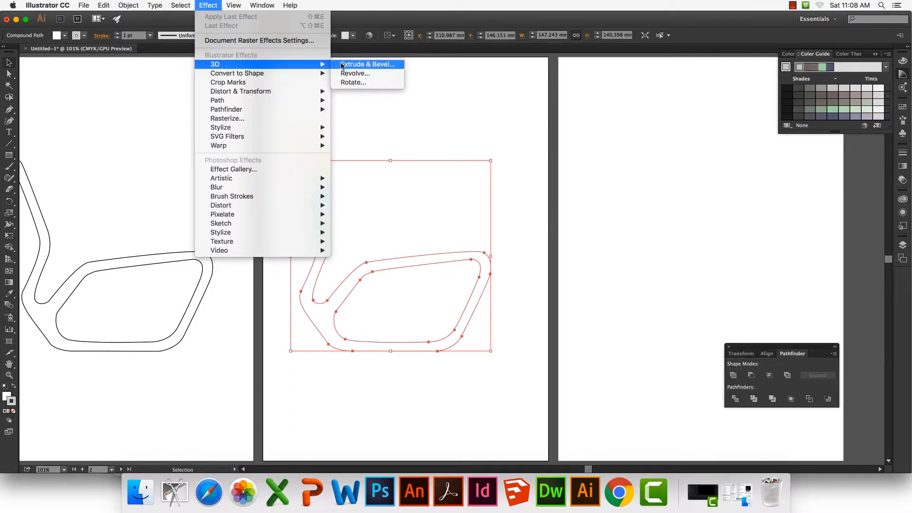
{"action": "left_click", "coordinate": [342, 65]}
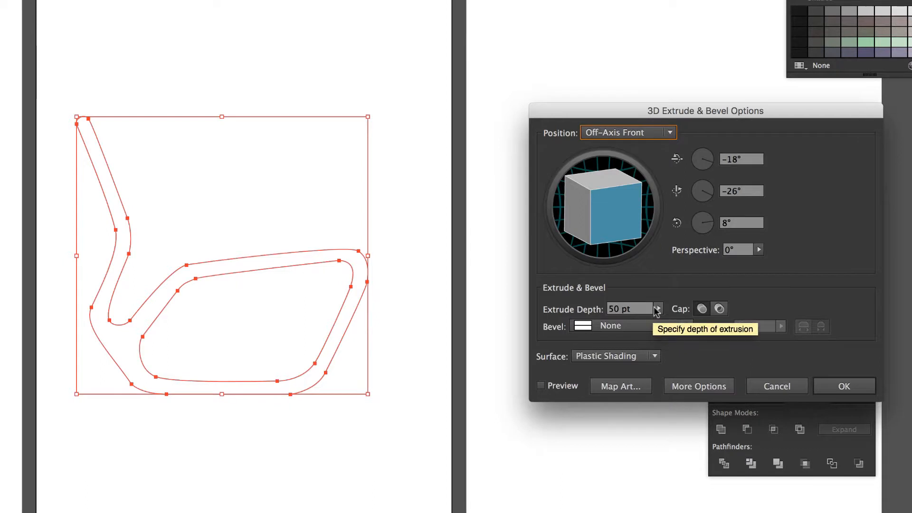
{"action": "left_click", "coordinate": [541, 385]}
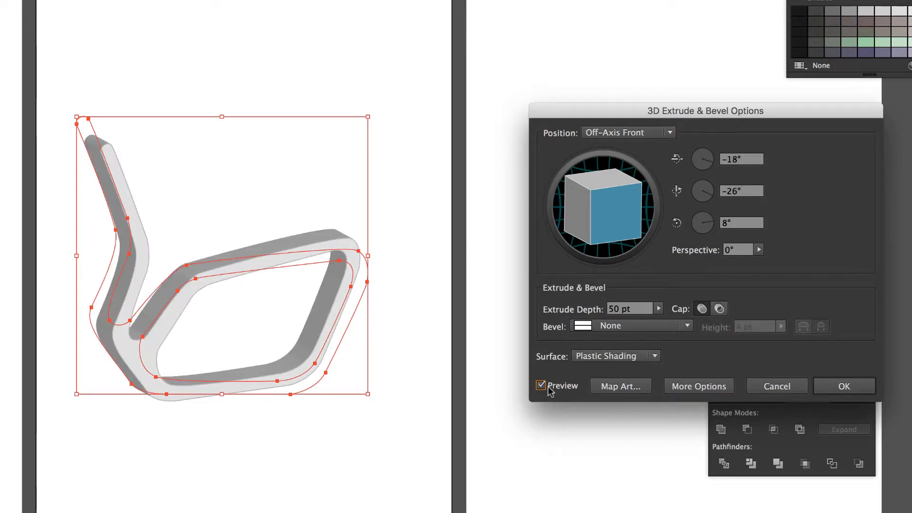
Try extrude depths of 78 pt and 150 pt on the chair with the preview
{"action": "double_click", "coordinate": [614, 309]}
{"action": "key", "text": "Up"}
{"action": "key", "text": "Up"}
{"action": "key", "text": "Up"}
{"action": "key", "text": "Up"}
{"action": "key", "text": "Up"}
{"action": "key", "text": "Up"}
{"action": "key", "text": "Up"}
{"action": "key", "text": "Up"}
{"action": "key", "text": "Up"}
{"action": "key", "text": "Up"}
{"action": "key", "text": "Up"}
{"action": "key", "text": "Up"}
{"action": "key", "text": "Up"}
{"action": "key", "text": "Up"}
{"action": "key", "text": "Up"}
{"action": "key", "text": "Up"}
{"action": "key", "text": "Up"}
{"action": "key", "text": "Up"}
{"action": "key", "text": "Up"}
{"action": "key", "text": "Up"}
{"action": "key", "text": "Up"}
{"action": "key", "text": "Up"}
{"action": "key", "text": "Up"}
{"action": "key", "text": "Up"}
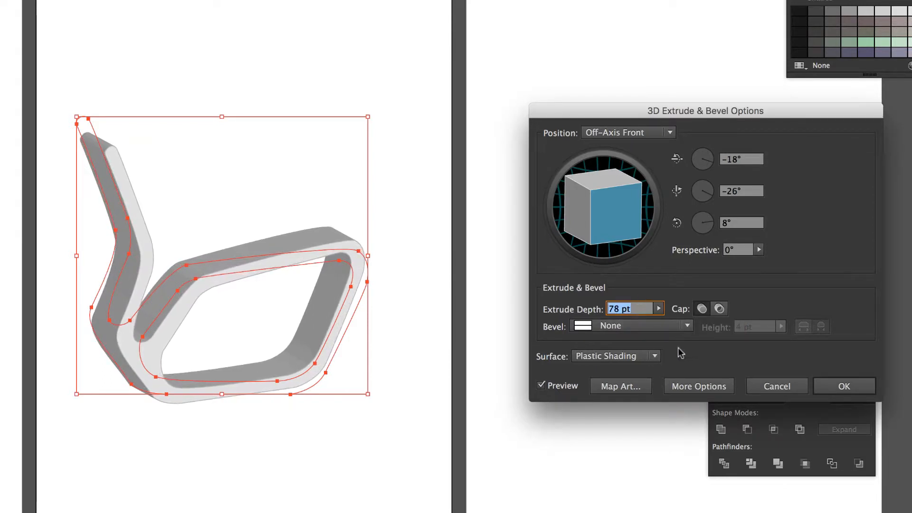
{"action": "left_click", "coordinate": [541, 385]}
{"action": "left_click", "coordinate": [541, 385]}
{"action": "double_click", "coordinate": [614, 309]}
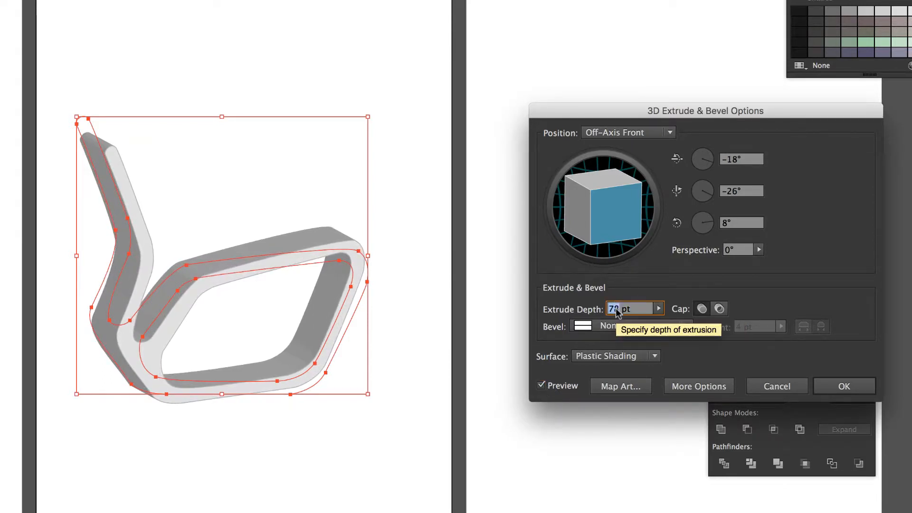
{"action": "type", "text": "150"}
{"action": "key", "text": "Tab"}
{"action": "left_click", "coordinate": [540, 385]}
{"action": "left_click", "coordinate": [540, 385]}
Set the chair's extrude depth to 200 pt and its 3D position to Isometric Left
{"action": "double_click", "coordinate": [613, 309]}
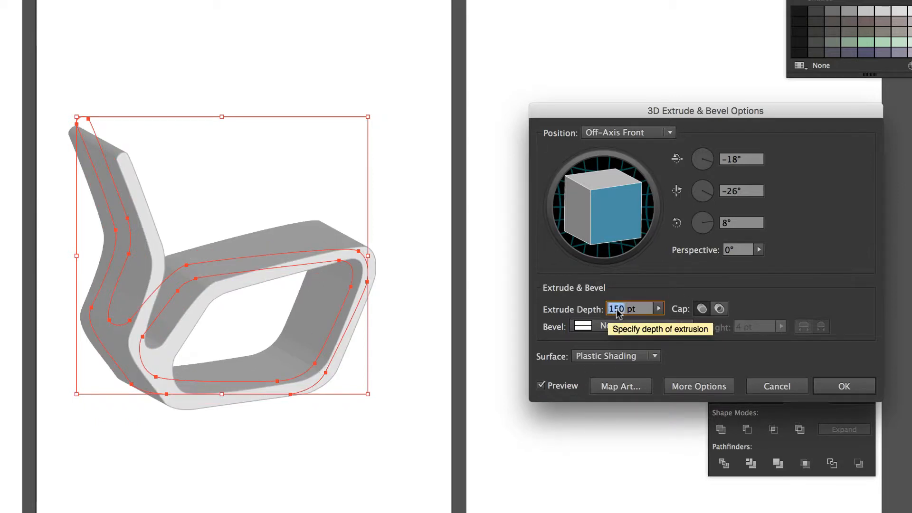
{"action": "type", "text": "200"}
{"action": "key", "text": "Tab"}
{"action": "left_click", "coordinate": [541, 385]}
{"action": "left_click", "coordinate": [540, 385]}
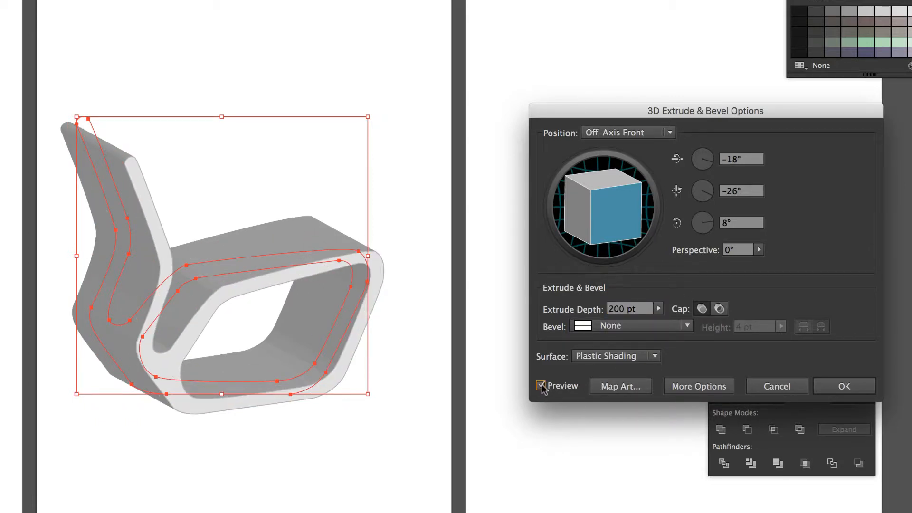
{"action": "left_click", "coordinate": [627, 132]}
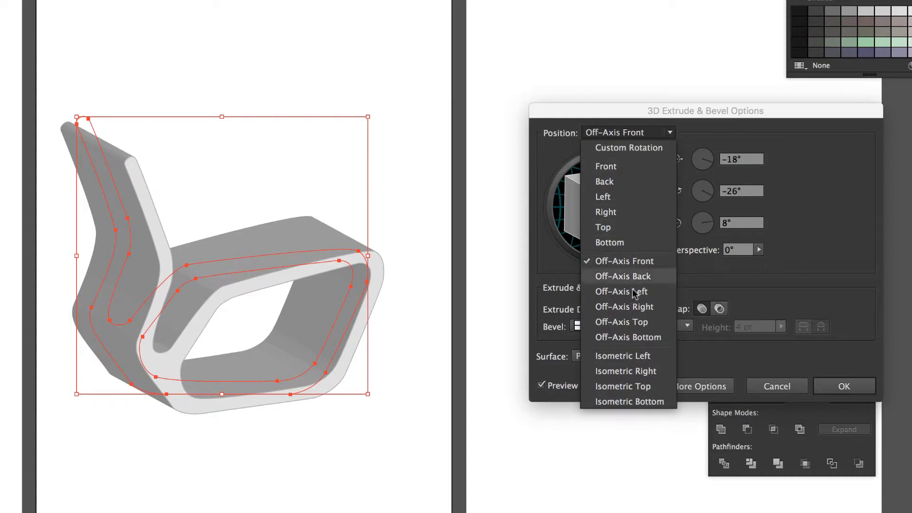
{"action": "left_click", "coordinate": [633, 355]}
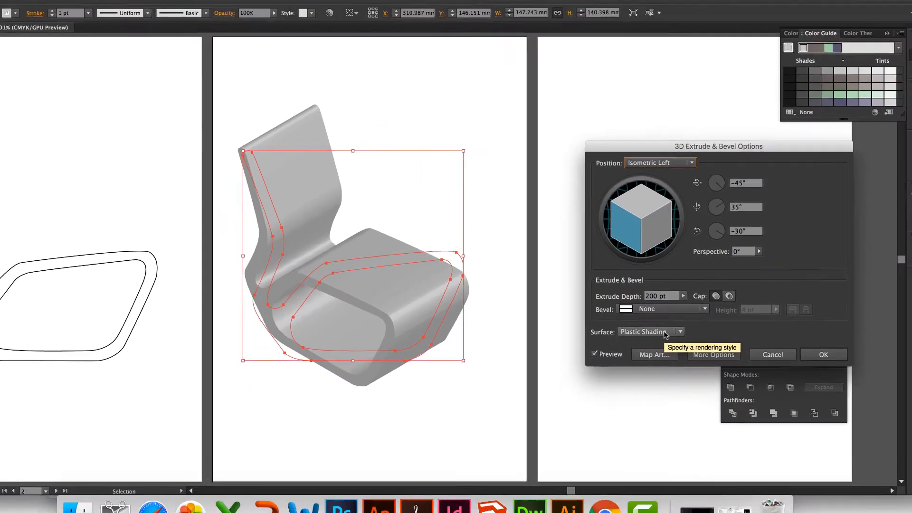
Look over the additional surface lighting options, collapse them and apply the 3D extrusion to the chair
{"action": "left_click", "coordinate": [700, 384]}
{"action": "left_click_drag", "start_coordinate": [617, 103], "coordinate": [522, 18]}
{"action": "left_click_drag", "start_coordinate": [593, 91], "coordinate": [561, 76]}
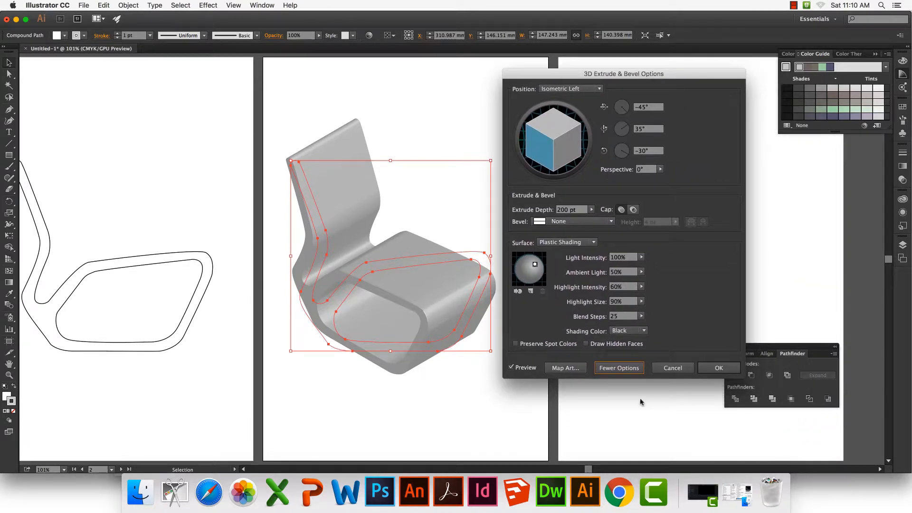
{"action": "mouse_move", "coordinate": [534, 265]}
{"action": "left_mouse_down"}
{"action": "mouse_move", "coordinate": [523, 264]}
{"action": "mouse_move", "coordinate": [534, 265]}
{"action": "left_mouse_up"}
{"action": "left_click", "coordinate": [616, 369]}
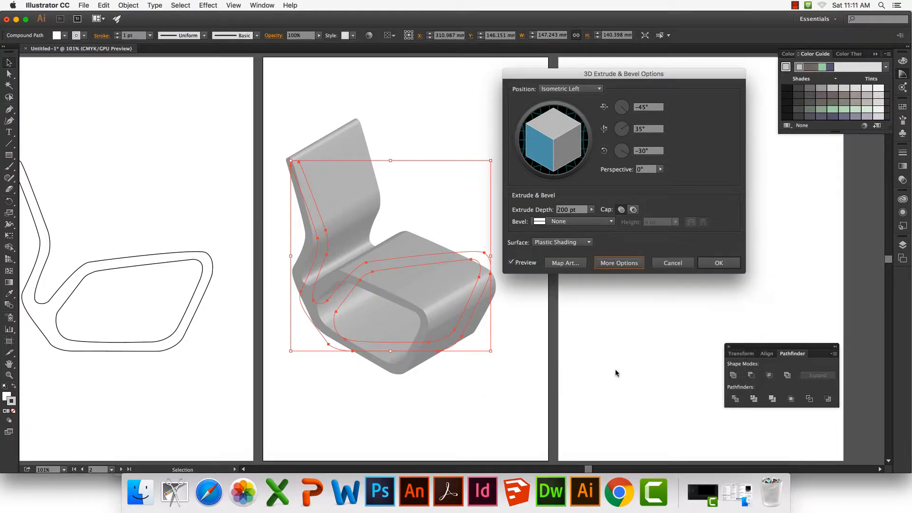
{"action": "left_click", "coordinate": [719, 263]}
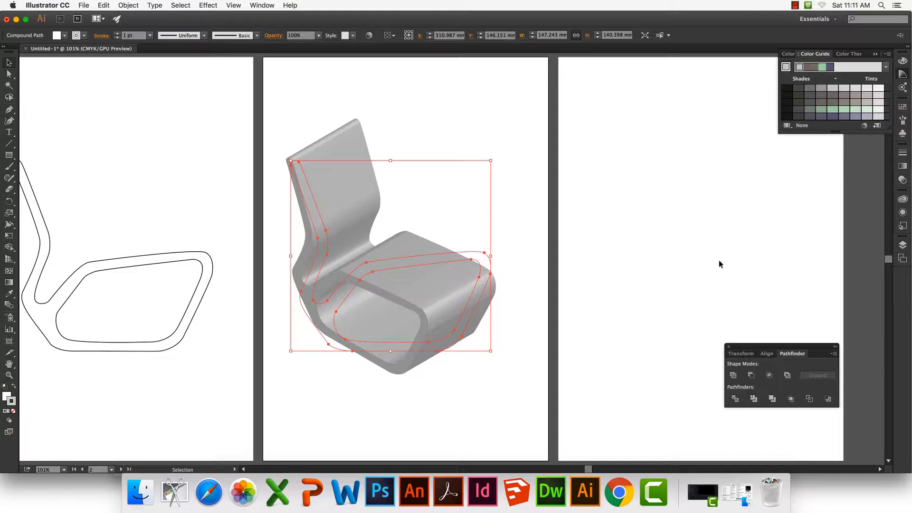
Save the document in Adobe Illustrator format as "late organic m newson.ai"
{"action": "scroll", "coordinate": [665, 257], "scroll_direction": "right", "scroll_amount": 3}
{"action": "scroll", "coordinate": [665, 257], "scroll_direction": "down", "scroll_amount": 1}
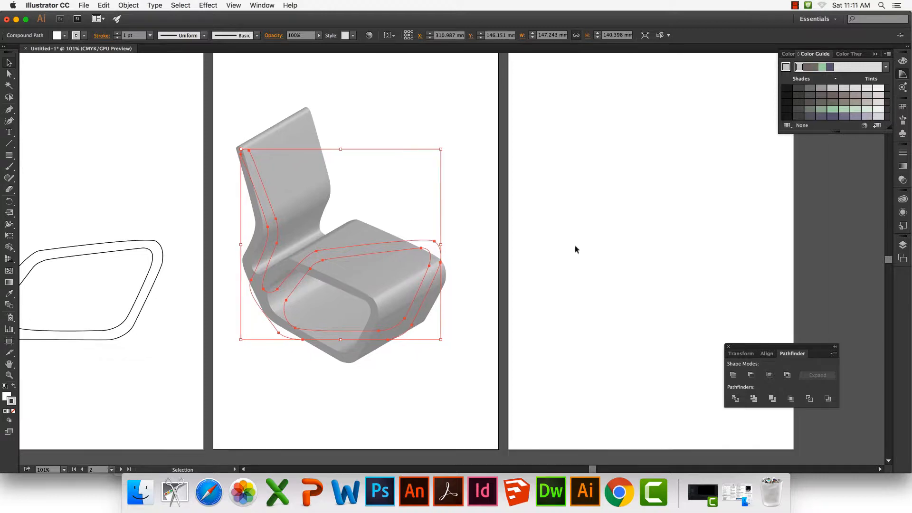
{"action": "left_click", "coordinate": [84, 6]}
{"action": "left_click", "coordinate": [92, 77]}
{"action": "type", "text": "test organic in isometric"}
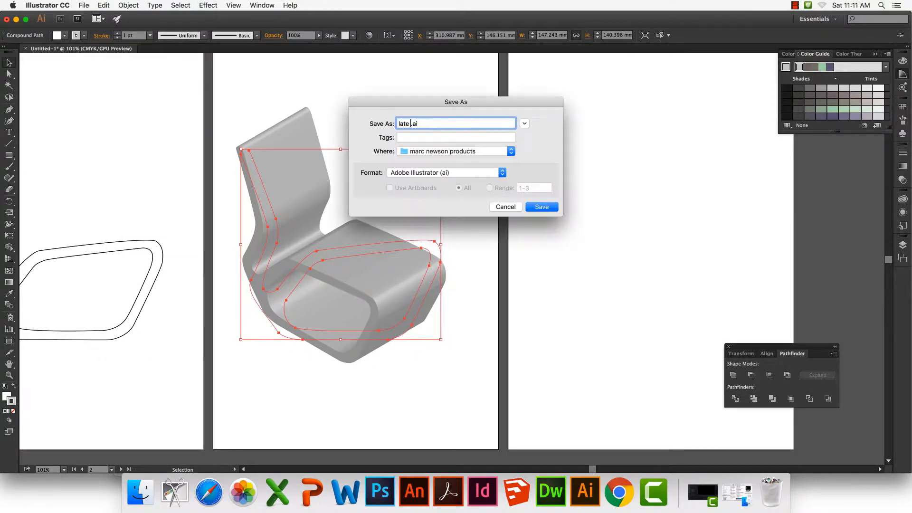
{"action": "left_click", "coordinate": [524, 124]}
{"action": "left_click", "coordinate": [321, 264]}
{"action": "left_click", "coordinate": [458, 227]}
{"action": "left_click", "coordinate": [602, 383]}
{"action": "left_click", "coordinate": [546, 391]}
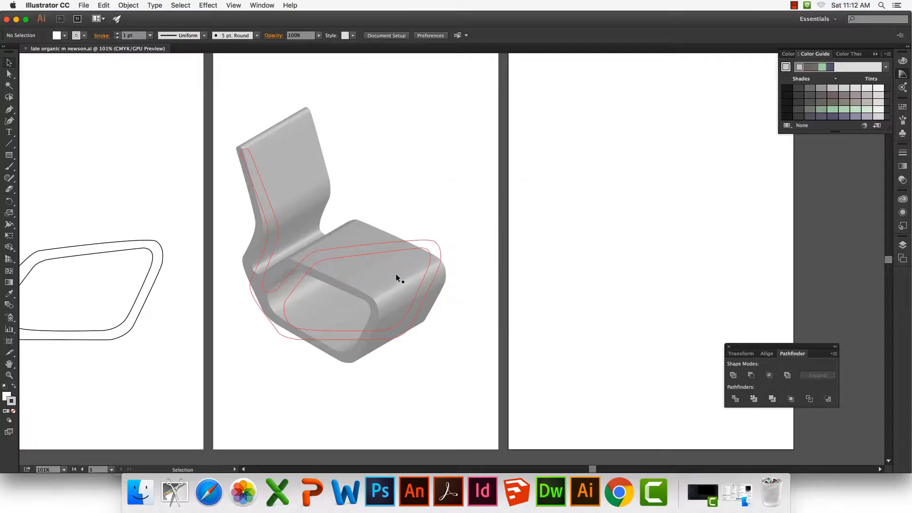
Duplicate the extruded chair and place the copy on the third artboard
{"action": "left_click", "coordinate": [396, 277]}
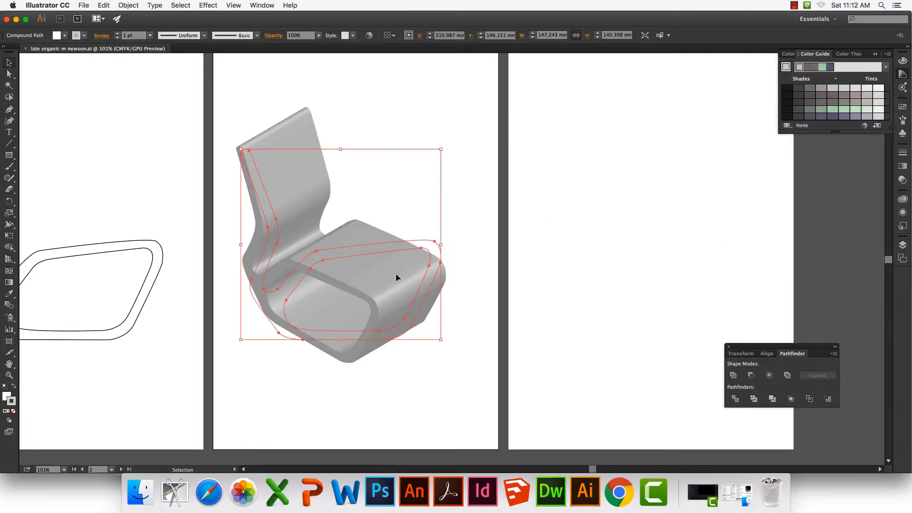
{"action": "key", "text": "a"}
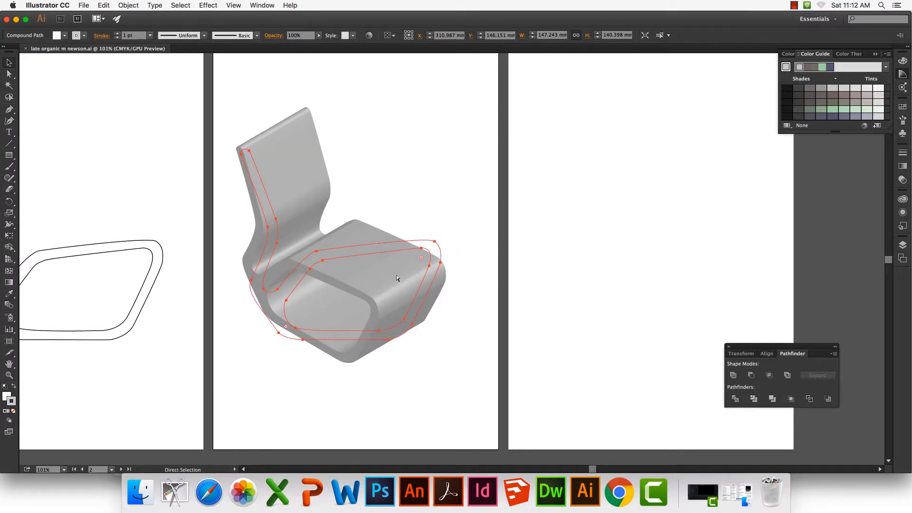
{"action": "key", "text": "super+d"}
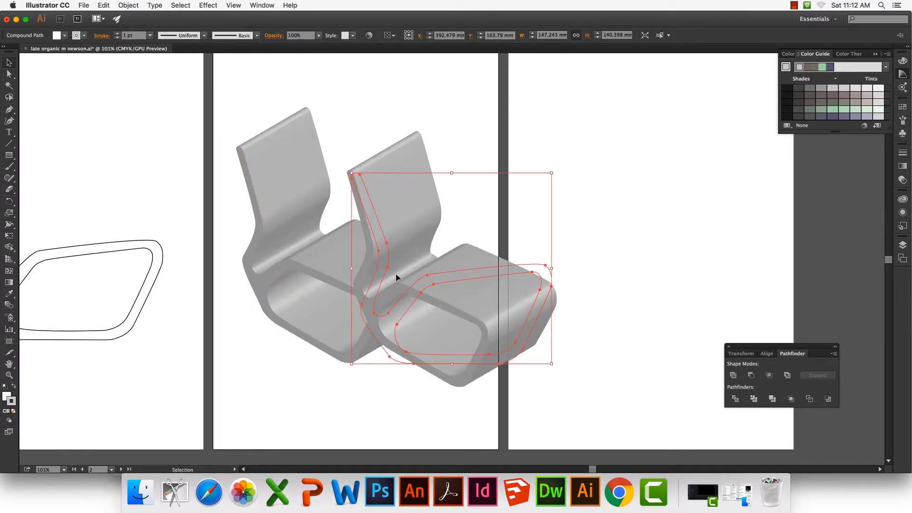
{"action": "left_click_drag", "start_coordinate": [442, 292], "coordinate": [650, 262]}
{"action": "scroll", "coordinate": [649, 259], "scroll_direction": "right", "scroll_amount": 5}
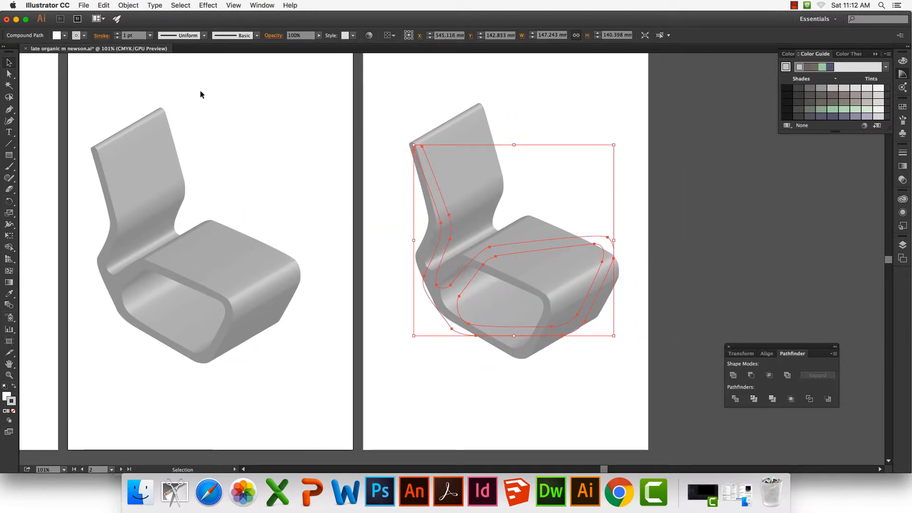
Set the stroke of the chair on the third artboard to the lightest gray swatch
{"action": "left_click", "coordinate": [903, 213]}
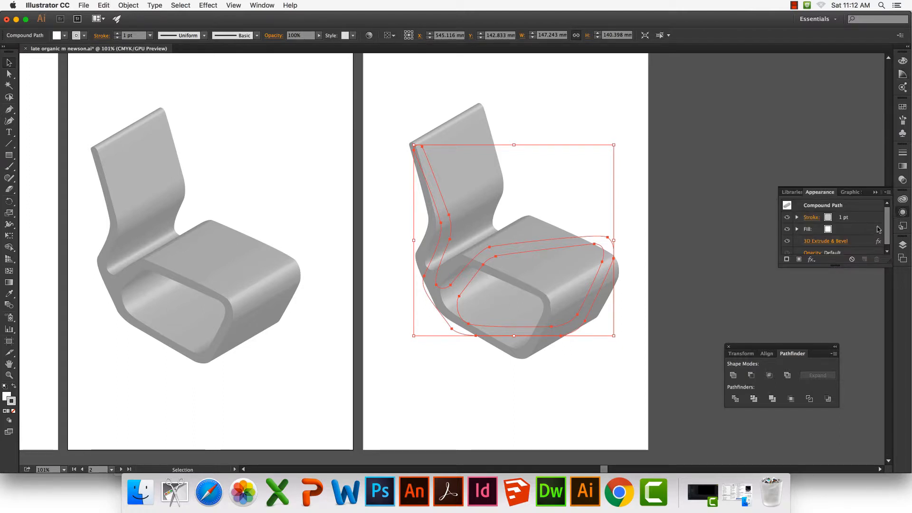
{"action": "left_click", "coordinate": [830, 219]}
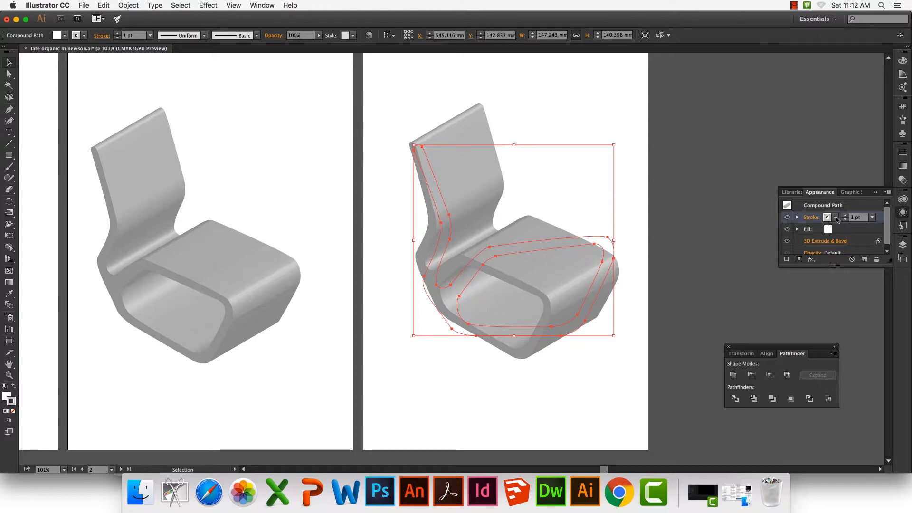
{"action": "left_click", "coordinate": [834, 218]}
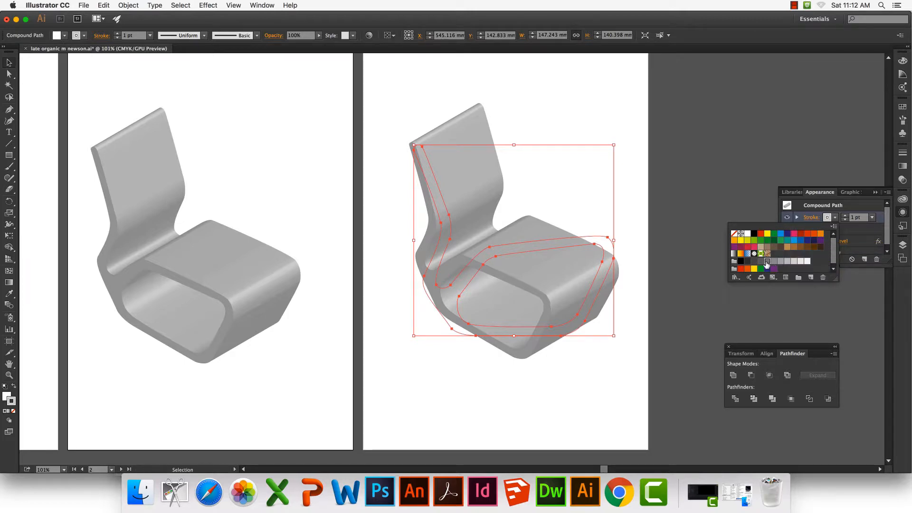
{"action": "left_click", "coordinate": [767, 261]}
{"action": "left_click", "coordinate": [794, 261]}
{"action": "left_click", "coordinate": [807, 261]}
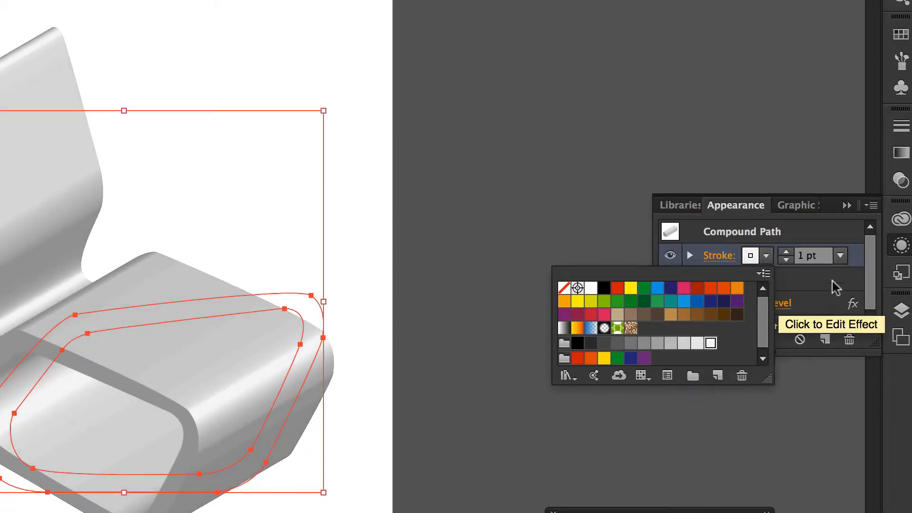
Set the same chair's fill to a medium gray swatch, deselect it and save the document
{"action": "left_click", "coordinate": [868, 229]}
{"action": "left_click", "coordinate": [834, 229]}
{"action": "left_click", "coordinate": [747, 273]}
{"action": "left_click", "coordinate": [626, 369]}
{"action": "left_click", "coordinate": [659, 369]}
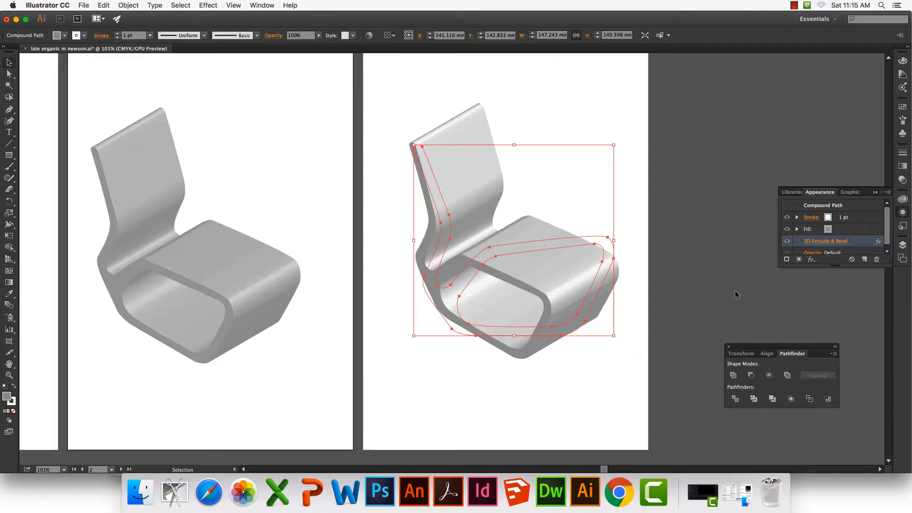
{"action": "left_click", "coordinate": [732, 289]}
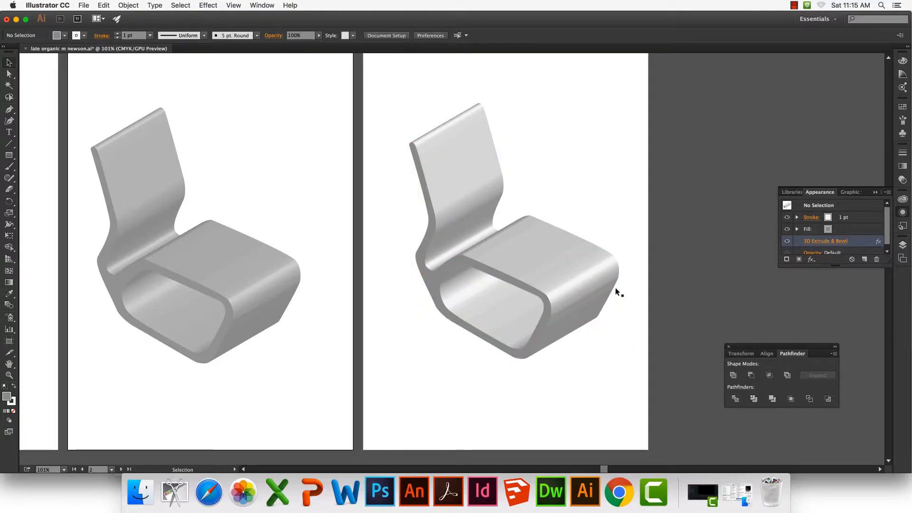
{"action": "key", "text": "a"}
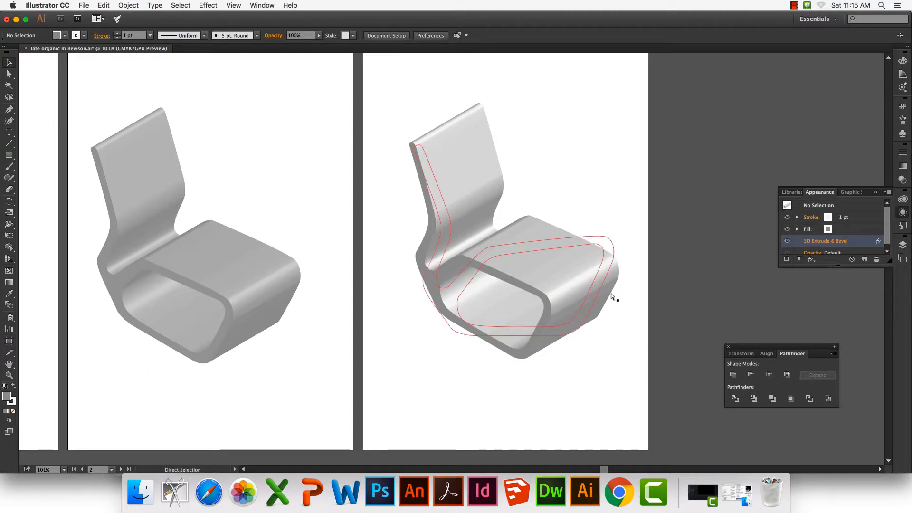
{"action": "key", "text": "ctrl+s"}
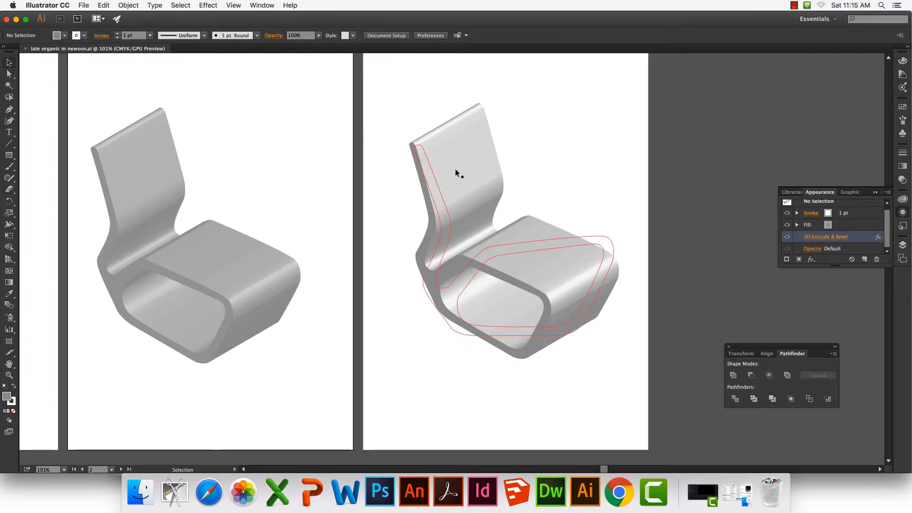
Copy the light chair into a new one-artboard A4 print document named "poster whole"
{"action": "key", "text": "v"}
{"action": "left_click", "coordinate": [455, 169]}
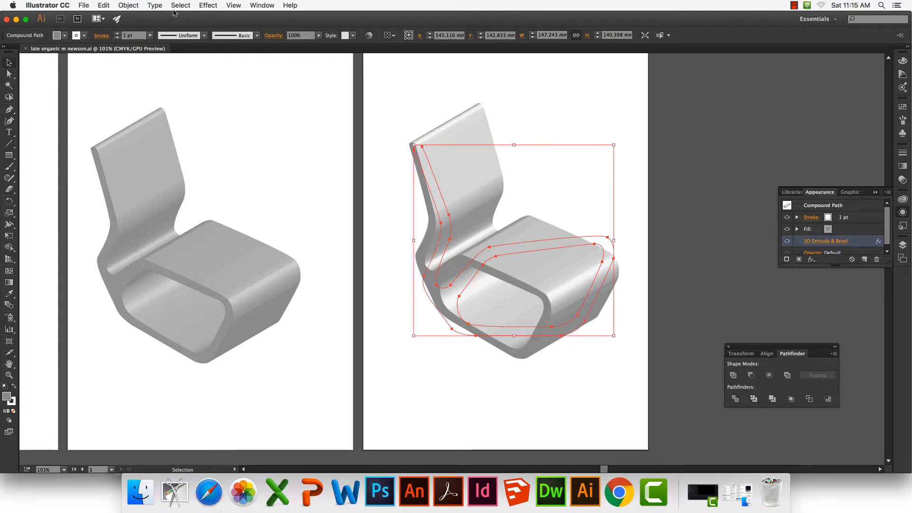
{"action": "left_click", "coordinate": [84, 6]}
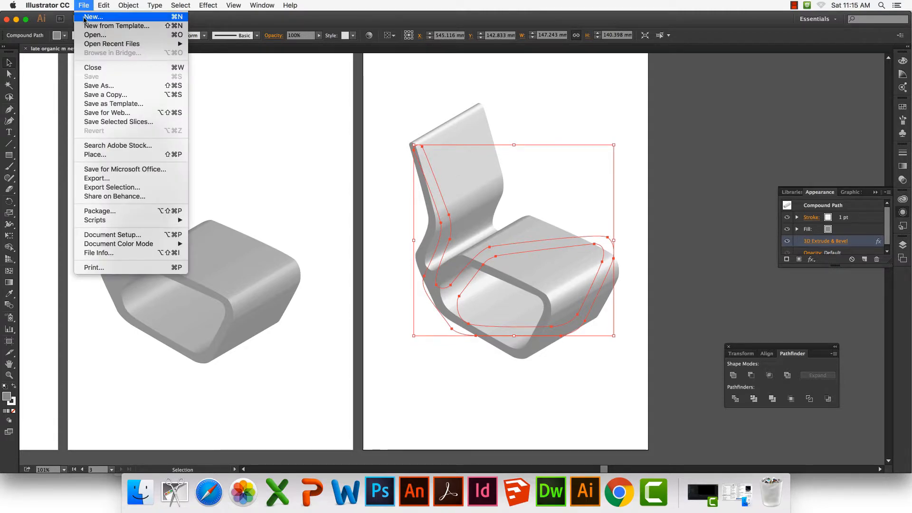
{"action": "left_click", "coordinate": [93, 17]}
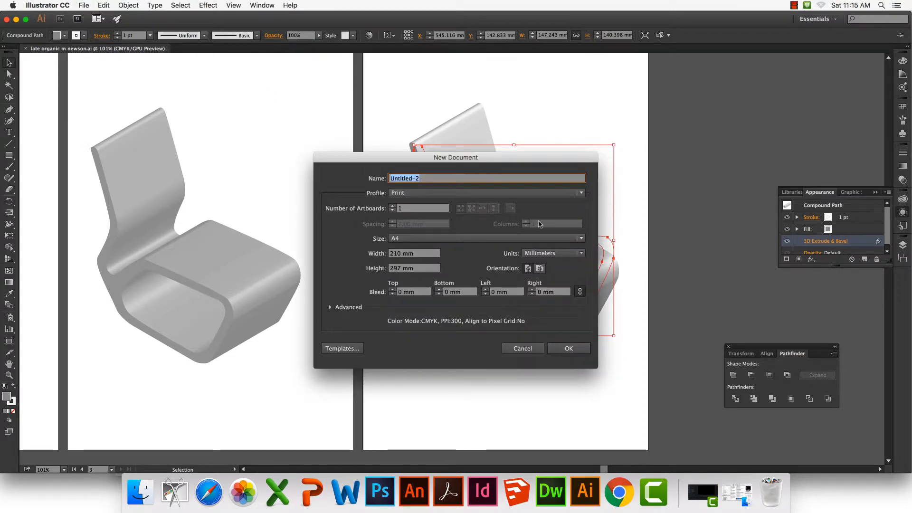
{"action": "type", "text": "poster whole"}
{"action": "left_click", "coordinate": [568, 348]}
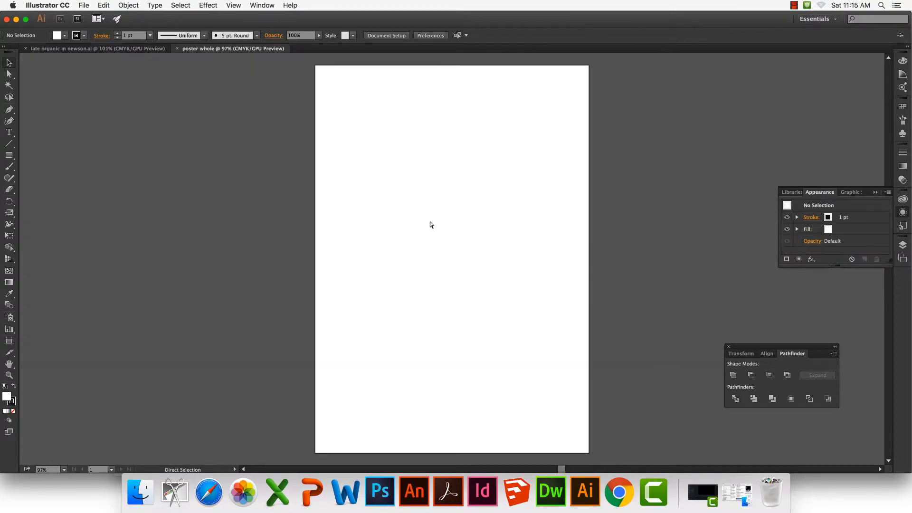
{"action": "key", "text": "super+v"}
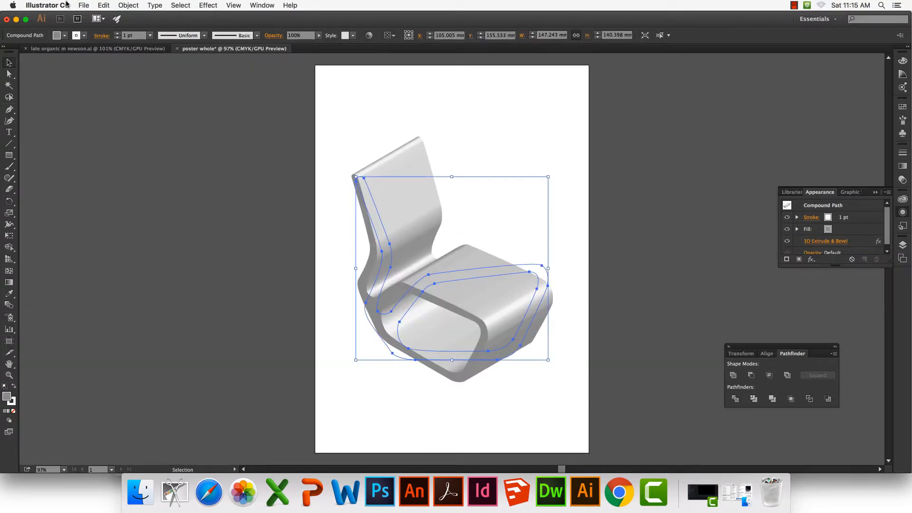
Expand the appearance of the pasted 3D chair into separate shapes and deselect it
{"action": "left_click", "coordinate": [128, 6]}
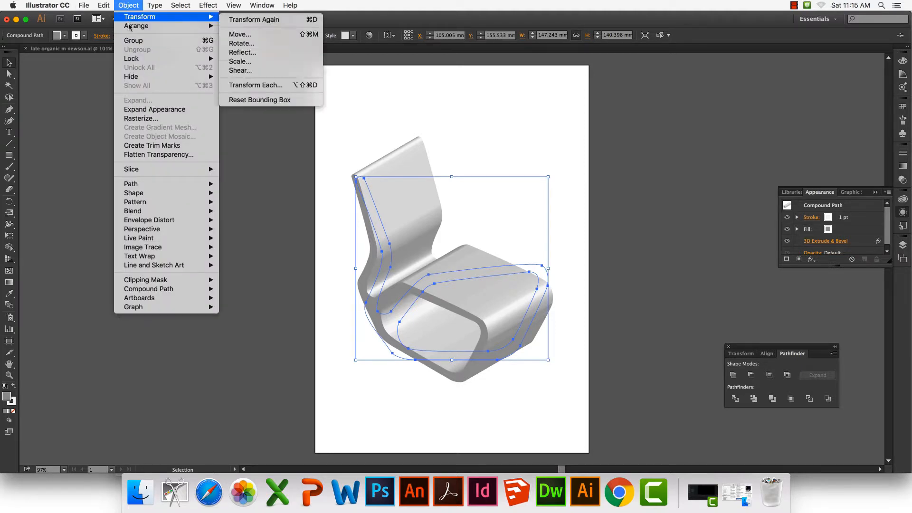
{"action": "left_click", "coordinate": [169, 110]}
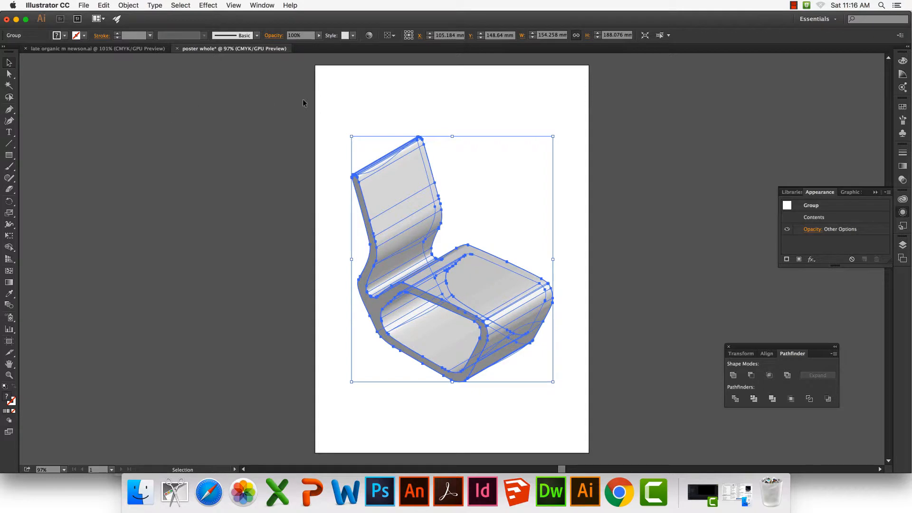
{"action": "left_click", "coordinate": [341, 94]}
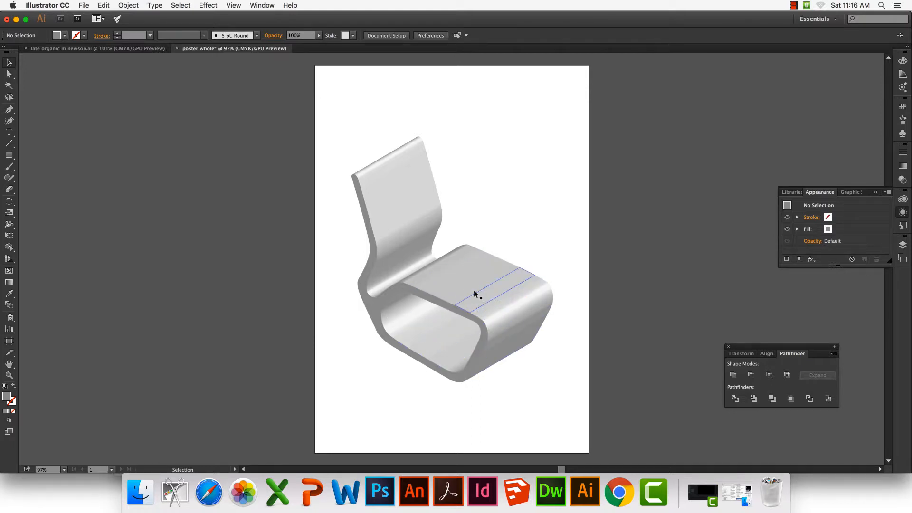
{"action": "key", "text": "super+equal"}
{"action": "key", "text": "super+equal"}
{"action": "key", "text": "super+equal"}
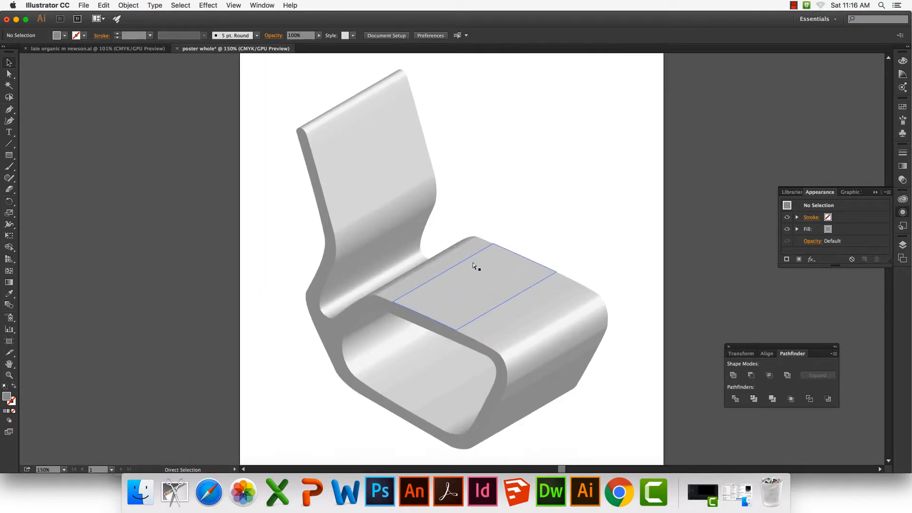
{"action": "key", "text": "super+equal"}
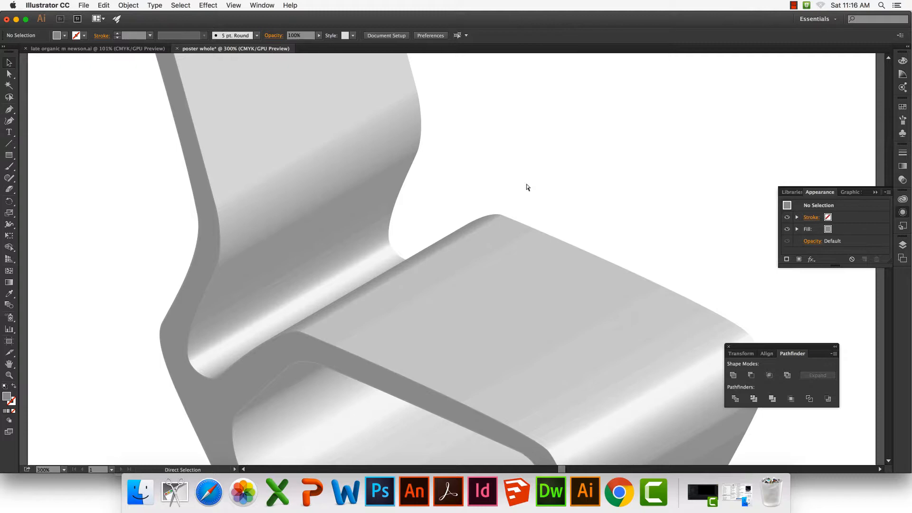
{"action": "key", "text": "super+0"}
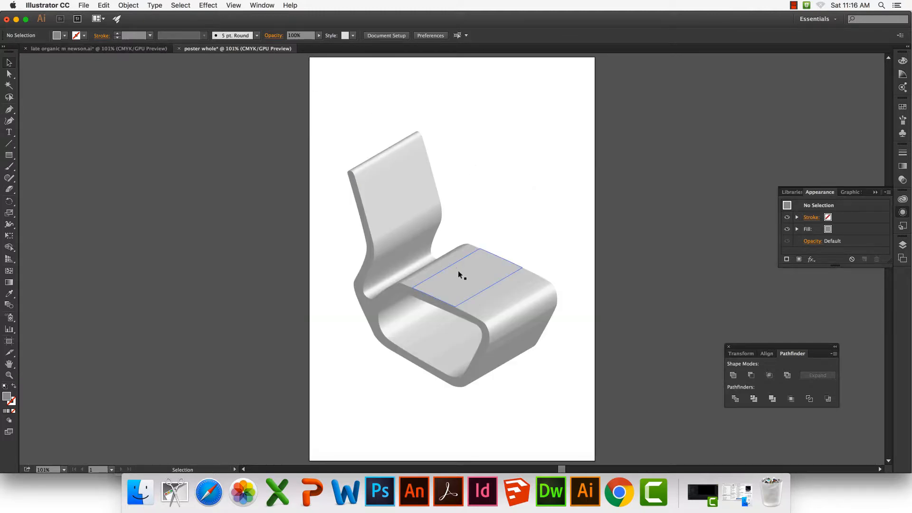
Move the expanded chair partly off the artboard and paste another live 3D copy of the chair onto the artboard
{"action": "left_click_drag", "start_coordinate": [458, 269], "coordinate": [244, 259]}
{"action": "left_click", "coordinate": [392, 179]}
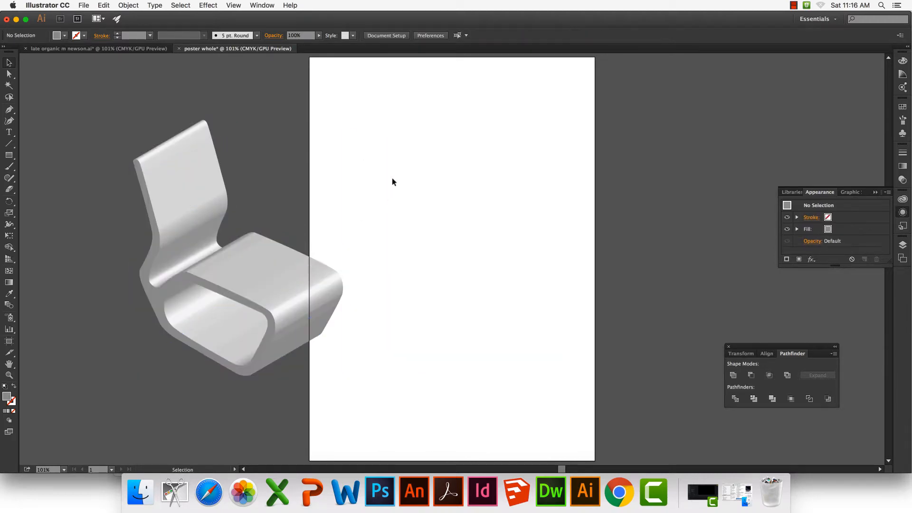
{"action": "key", "text": "a"}
{"action": "key", "text": "super+v"}
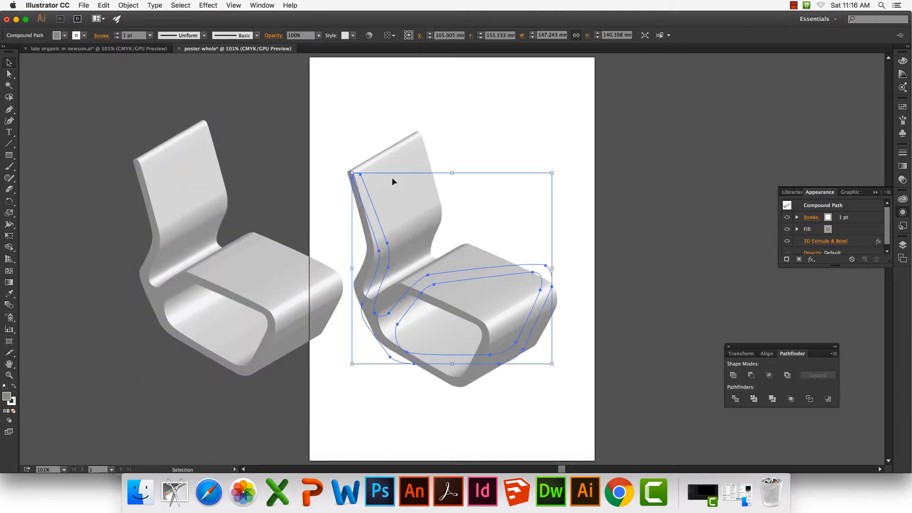
{"action": "left_click", "coordinate": [470, 141]}
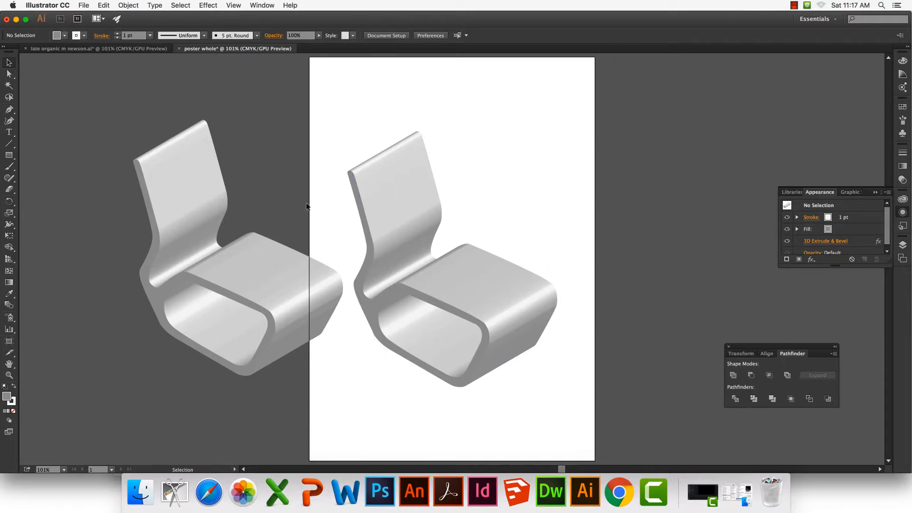
Edit the live chair's 3D Extrude & Bevel effect with the preview on and reposition its light near the upper edge of the lighting sphere
{"action": "left_click", "coordinate": [396, 240]}
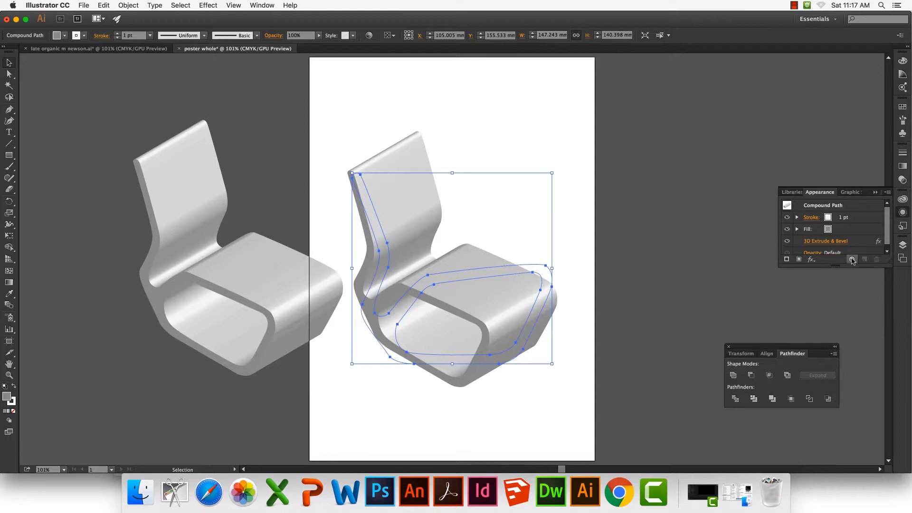
{"action": "left_click", "coordinate": [832, 242]}
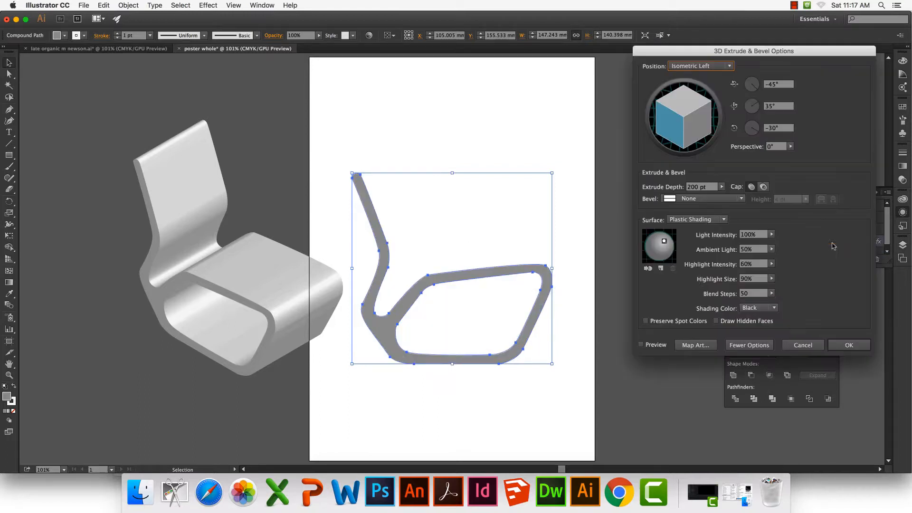
{"action": "left_click", "coordinate": [641, 344]}
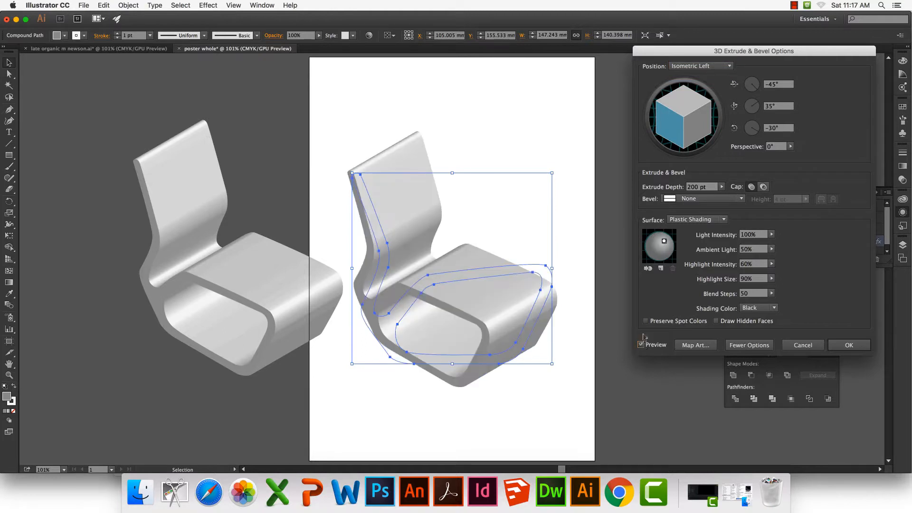
{"action": "left_click_drag", "start_coordinate": [664, 244], "coordinate": [665, 249]}
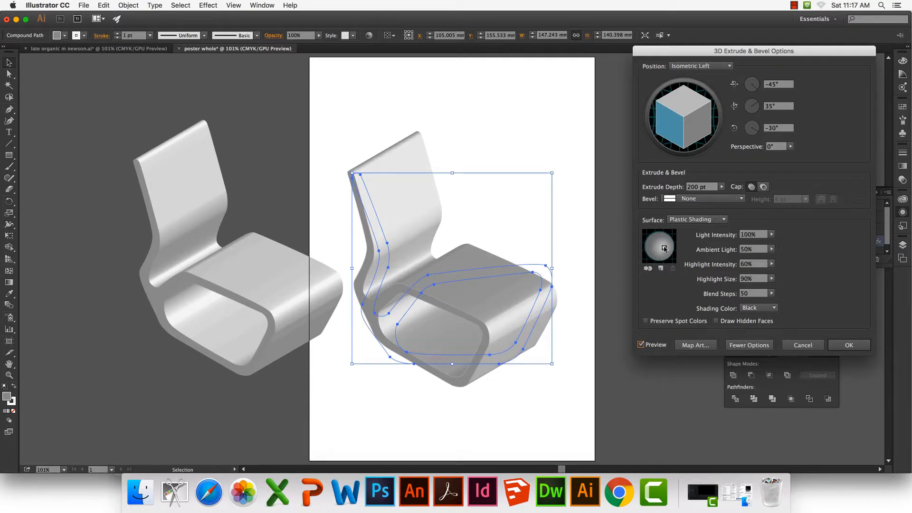
{"action": "left_click_drag", "start_coordinate": [664, 248], "coordinate": [663, 236]}
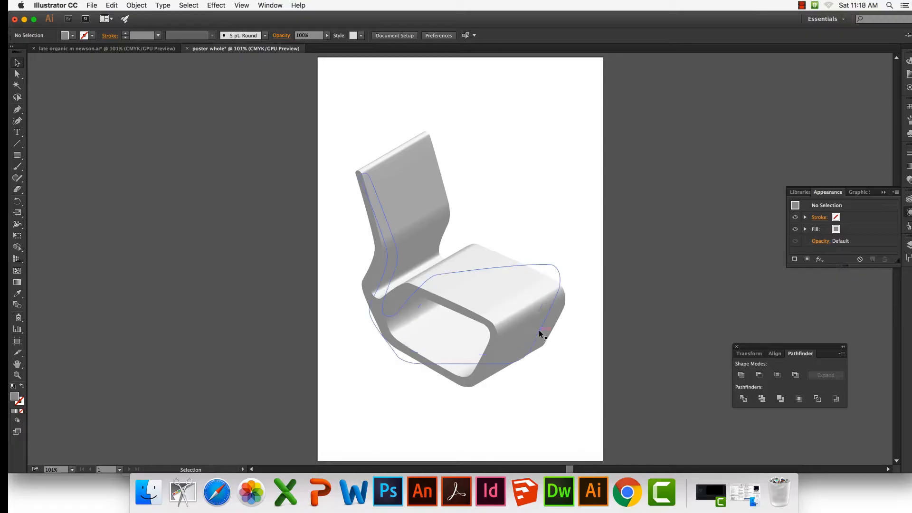
Enlarge the relit chair on the poster artboard proportionally to about 170 × 162 mm
{"action": "left_click", "coordinate": [538, 330]}
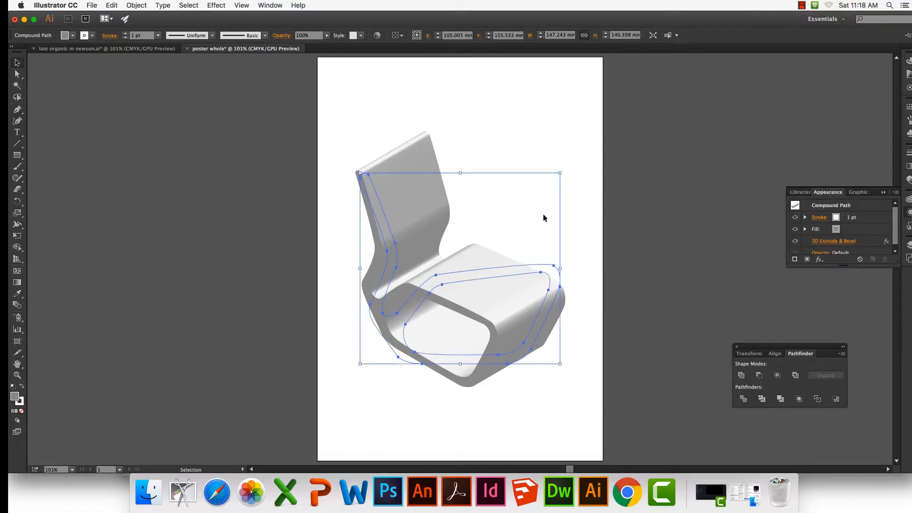
{"action": "left_click_drag", "start_coordinate": [559, 173], "coordinate": [589, 128]}
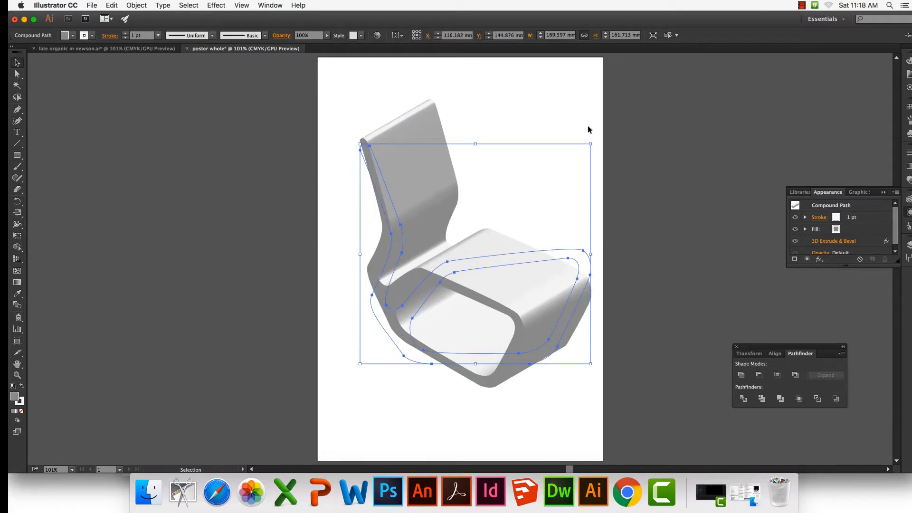
Undo the last enlargement of the live 3D chair and expand its appearance into editable shapes
{"action": "key", "text": "super+z"}
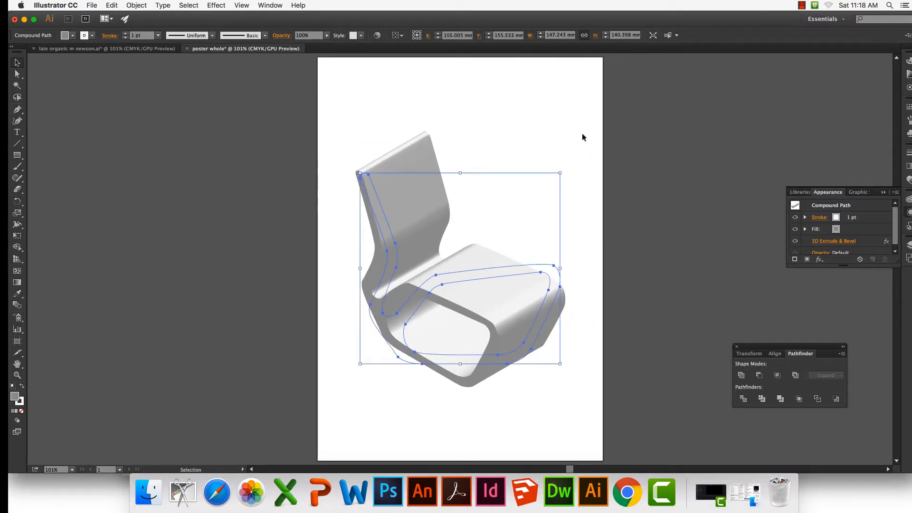
{"action": "left_click", "coordinate": [137, 6]}
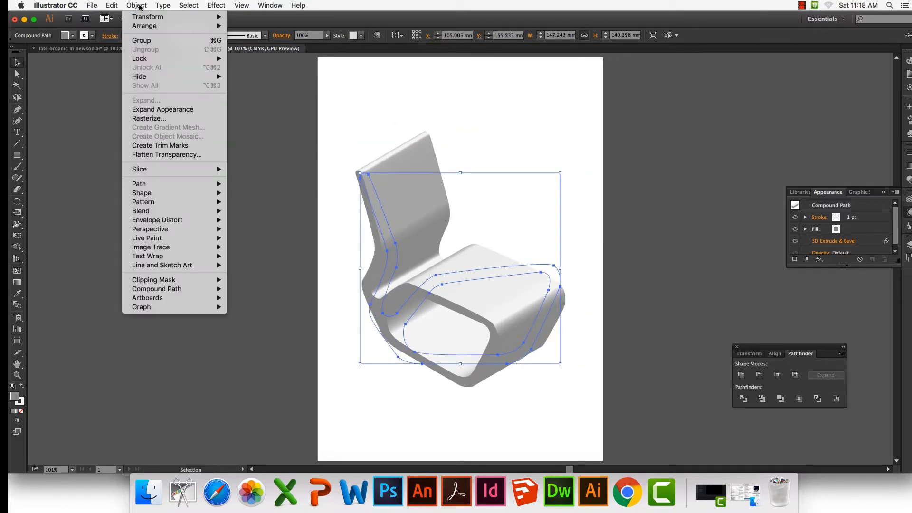
{"action": "left_click", "coordinate": [154, 113]}
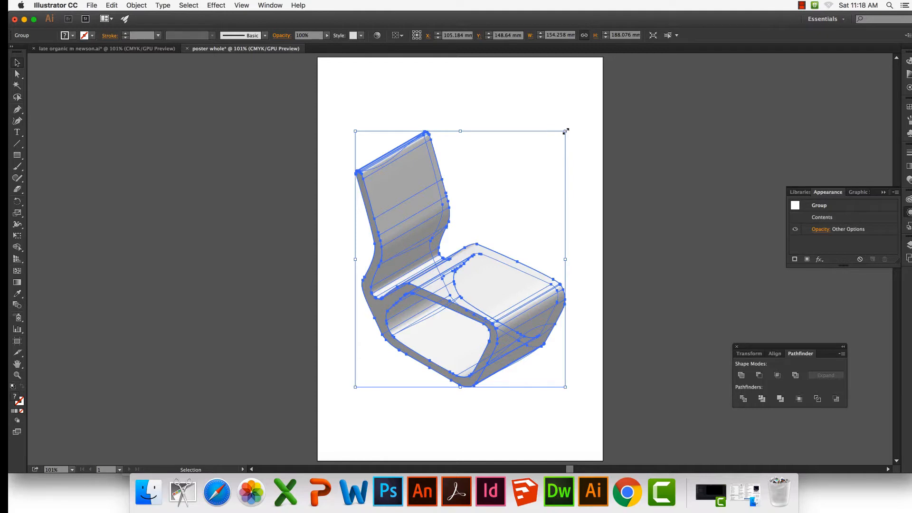
Enlarge the expanded chair proportionally to about 179 × 218 mm, centre it on the poster artboard and deselect it
{"action": "left_click_drag", "start_coordinate": [565, 131], "coordinate": [598, 90]}
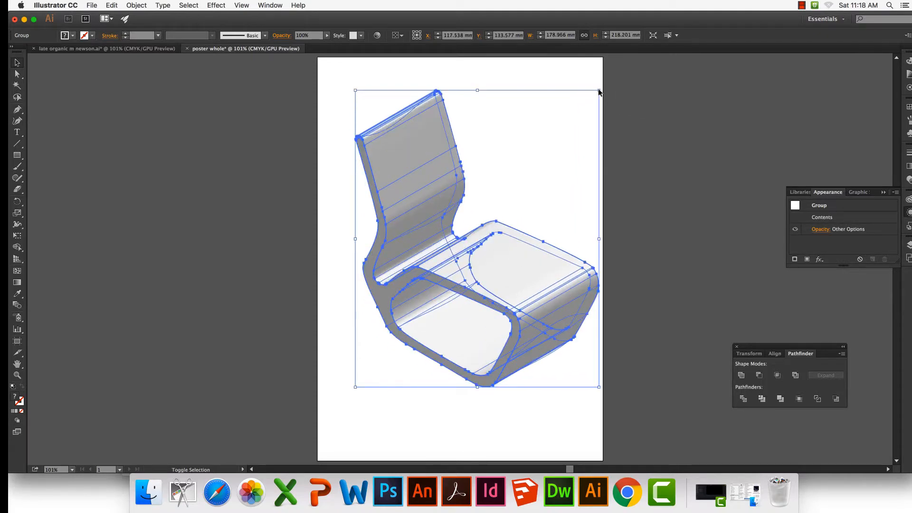
{"action": "left_click_drag", "start_coordinate": [530, 246], "coordinate": [513, 259]}
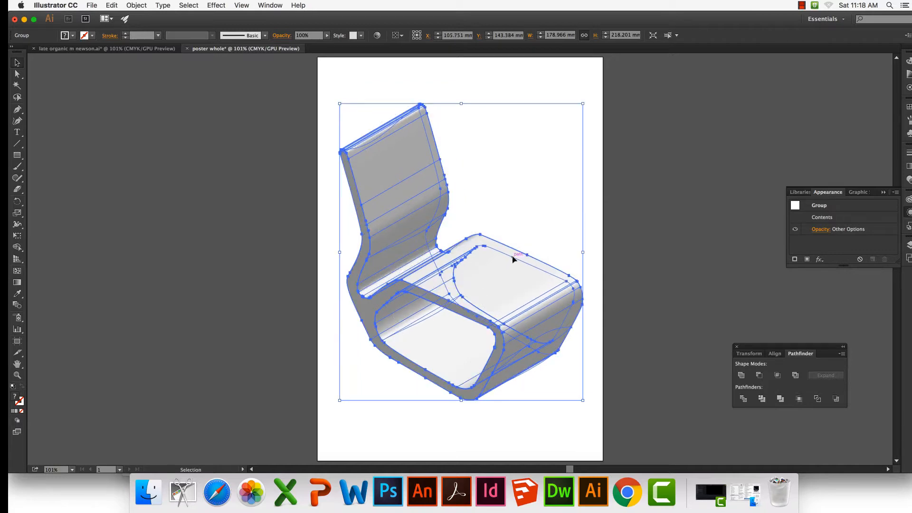
{"action": "left_click", "coordinate": [593, 237]}
{"action": "scroll", "coordinate": [592, 238], "scroll_direction": "down", "scroll_amount": 2}
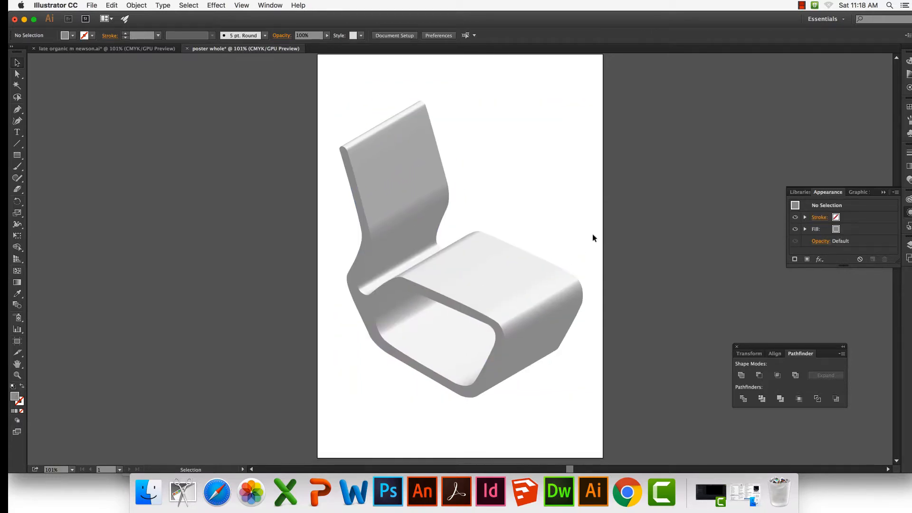
{"action": "scroll", "coordinate": [593, 238], "scroll_direction": "up", "scroll_amount": 2}
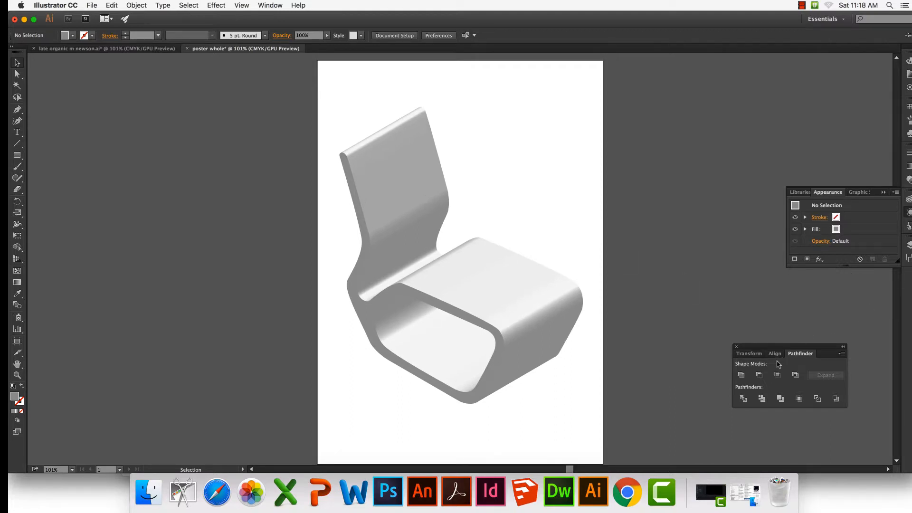
Lock Layer 1, add a new layer beneath it and name the new layer "ground"
{"action": "left_click", "coordinate": [908, 245]}
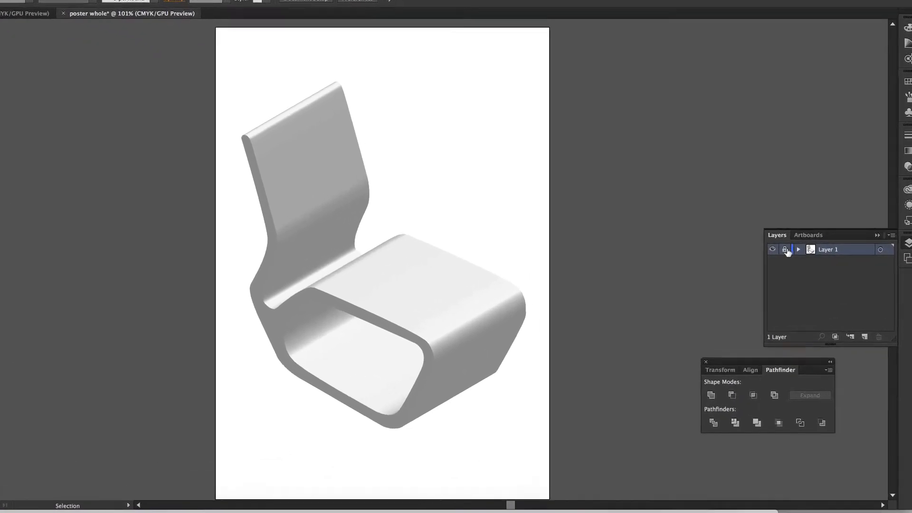
{"action": "left_click", "coordinate": [858, 344]}
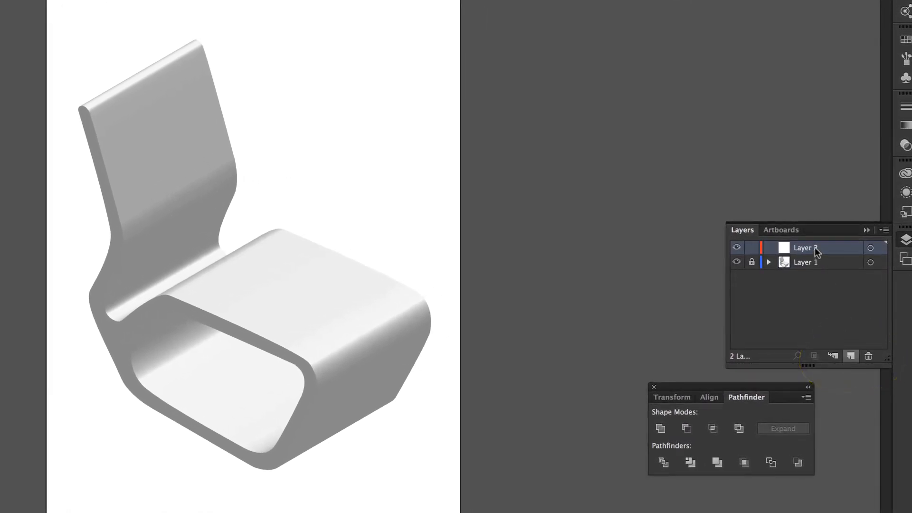
{"action": "left_click_drag", "start_coordinate": [814, 246], "coordinate": [819, 267]}
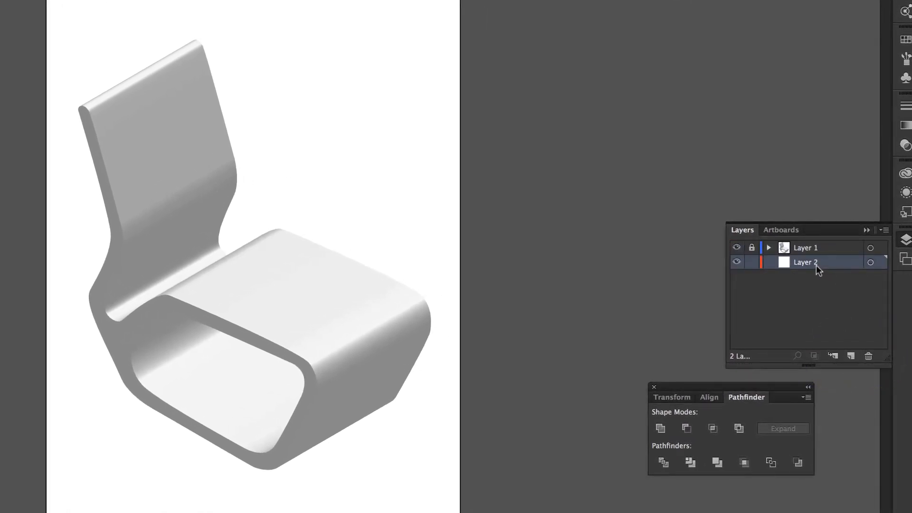
{"action": "double_click", "coordinate": [815, 265]}
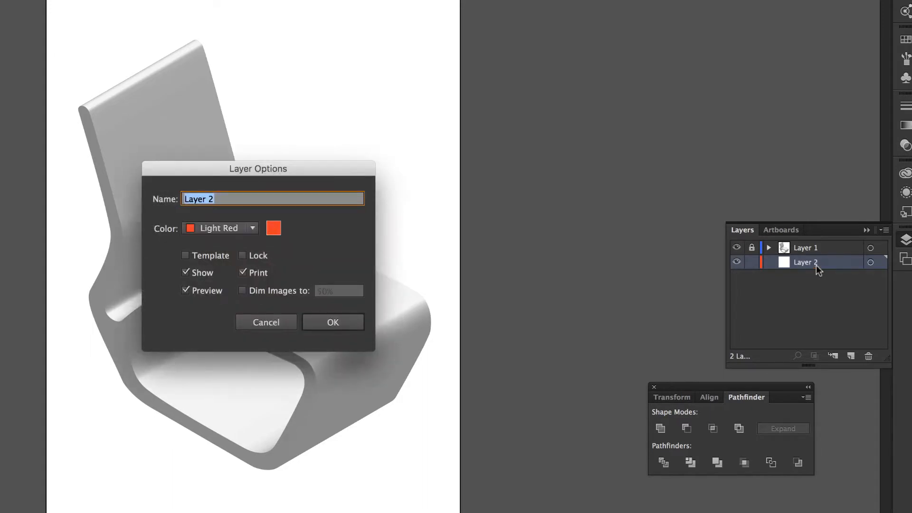
{"action": "type", "text": "ground"}
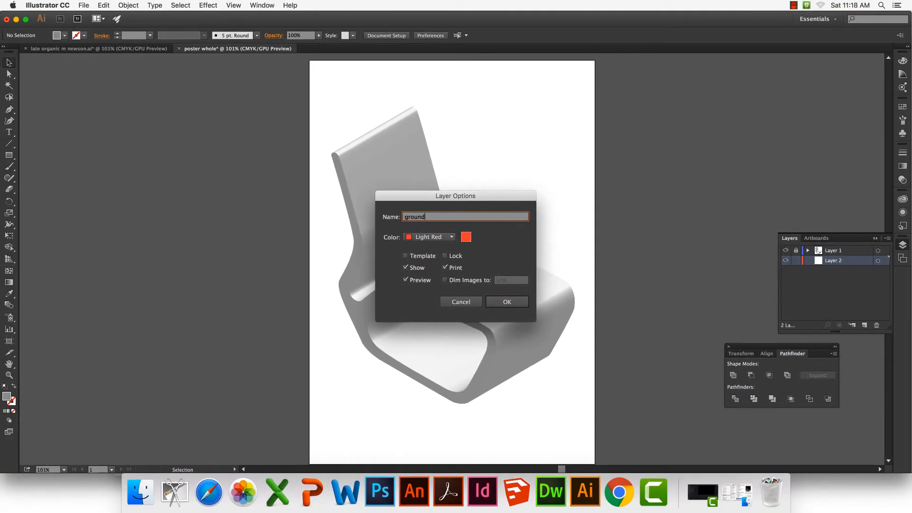
{"action": "left_click", "coordinate": [517, 303]}
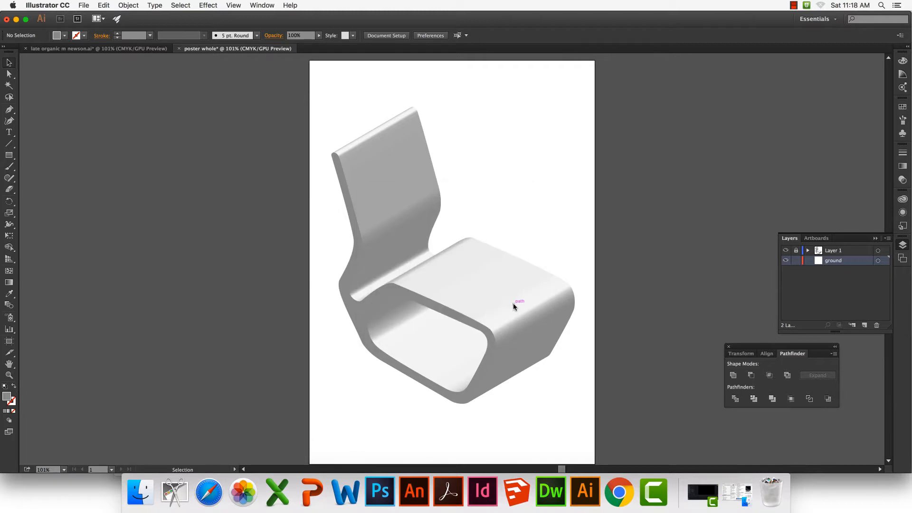
Rename Layer 1, which holds the chair, as "figure"
{"action": "double_click", "coordinate": [835, 251]}
{"action": "type", "text": "figure"}
{"action": "key", "text": "Return"}
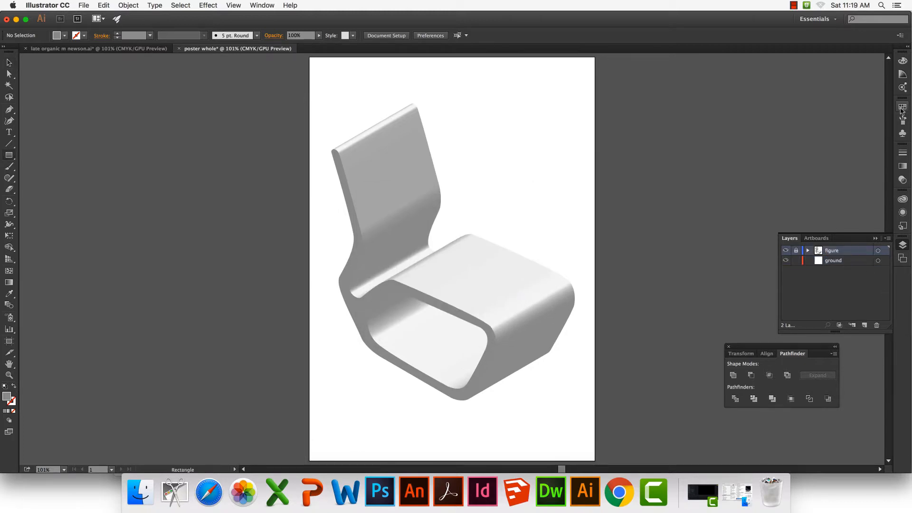
Set the fill to a light pink tint and draw a rectangle about 210 × 201 mm on the ground layer, covering the lower artboard
{"action": "left_click", "coordinate": [902, 109]}
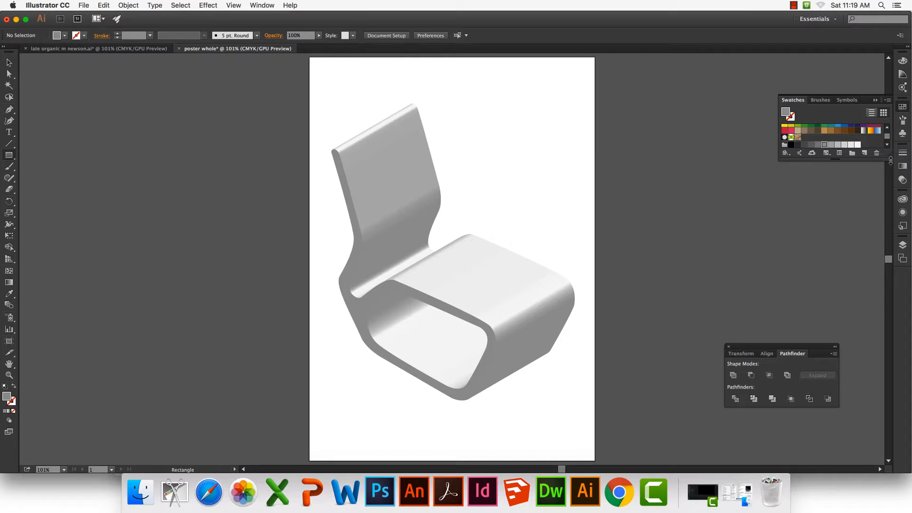
{"action": "left_click_drag", "start_coordinate": [890, 161], "coordinate": [882, 202]}
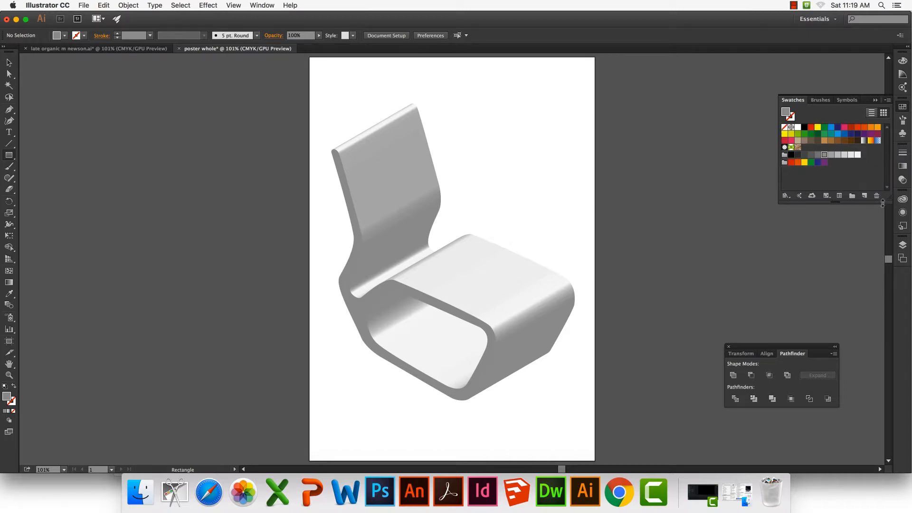
{"action": "left_click", "coordinate": [844, 127]}
{"action": "left_click", "coordinate": [903, 75]}
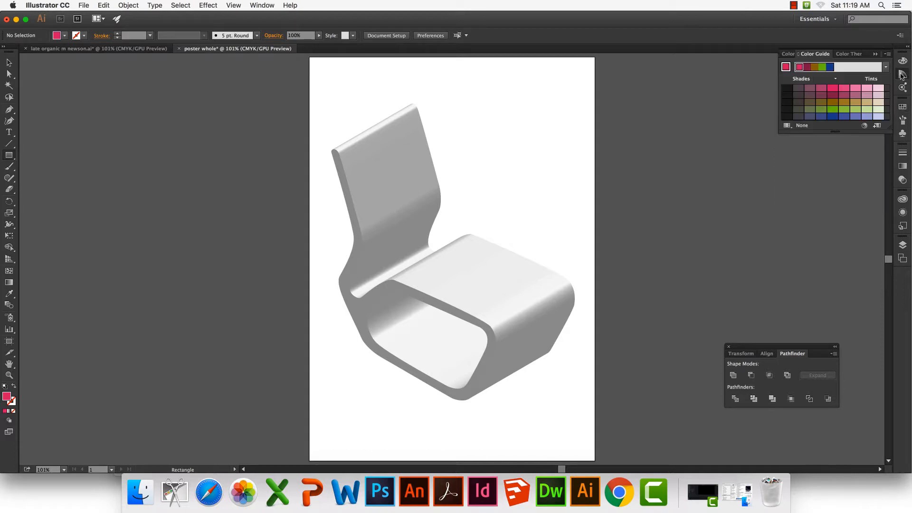
{"action": "left_click", "coordinate": [867, 88]}
{"action": "left_click", "coordinate": [902, 245]}
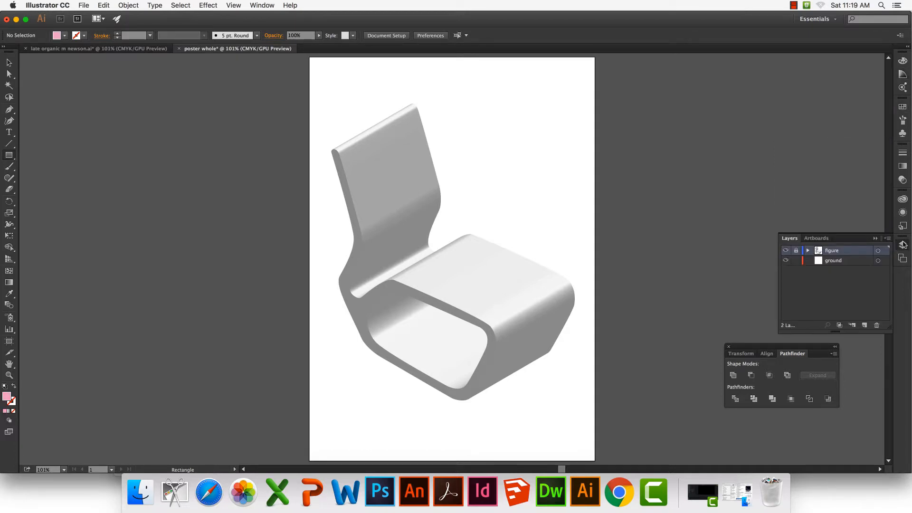
{"action": "left_click", "coordinate": [850, 261]}
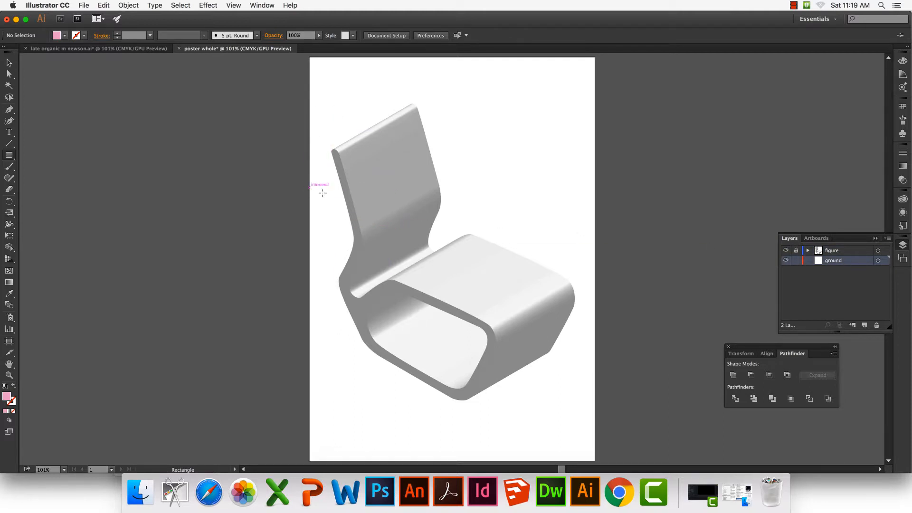
{"action": "left_click_drag", "start_coordinate": [308, 187], "coordinate": [594, 460]}
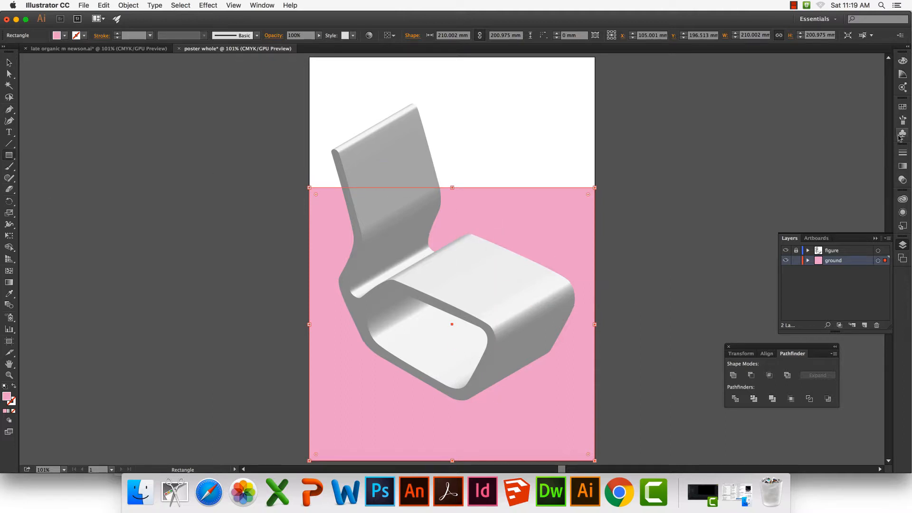
Recolour the lower background rectangle orange using the colour swatches
{"action": "left_click", "coordinate": [902, 107]}
{"action": "left_click", "coordinate": [827, 126]}
{"action": "left_click", "coordinate": [872, 127]}
Draw a second rectangle about 210 × 107 mm over the upper artboard and fill it with a pale peach tint
{"action": "left_click_drag", "start_coordinate": [309, 57], "coordinate": [594, 203]}
{"action": "scroll", "coordinate": [603, 202], "scroll_direction": "down", "scroll_amount": 1}
{"action": "left_click", "coordinate": [867, 127]}
{"action": "left_click", "coordinate": [902, 74]}
{"action": "left_click", "coordinate": [878, 88]}
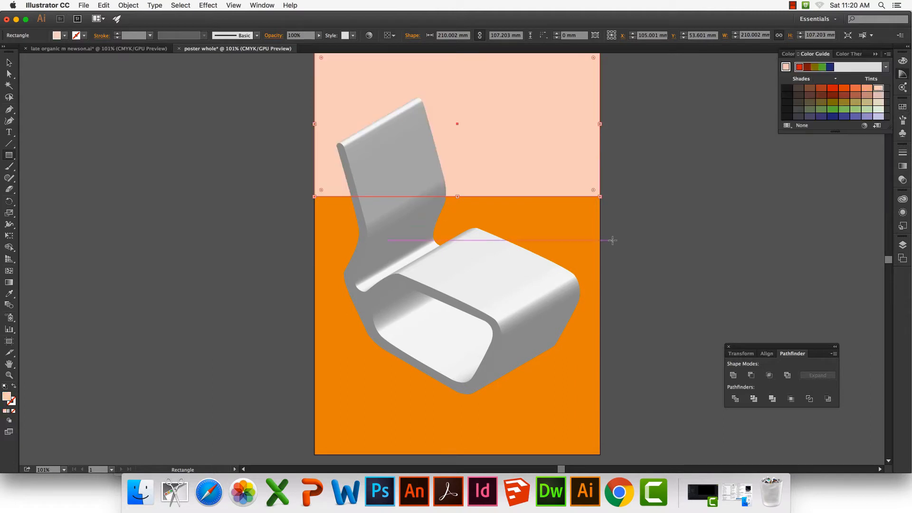
Try several Color Guide shades on the lower background rectangle and give it a reddish-brown fill
{"action": "left_click", "coordinate": [586, 226], "text": "super"}
{"action": "left_click", "coordinate": [853, 88]}
{"action": "left_click", "coordinate": [853, 109]}
{"action": "left_click", "coordinate": [854, 102]}
{"action": "left_click", "coordinate": [853, 95]}
Lock the ground layer and unlock the figure layer, ready to select the chair
{"action": "left_click", "coordinate": [902, 244]}
{"action": "left_click", "coordinate": [795, 260]}
{"action": "left_click", "coordinate": [9, 63]}
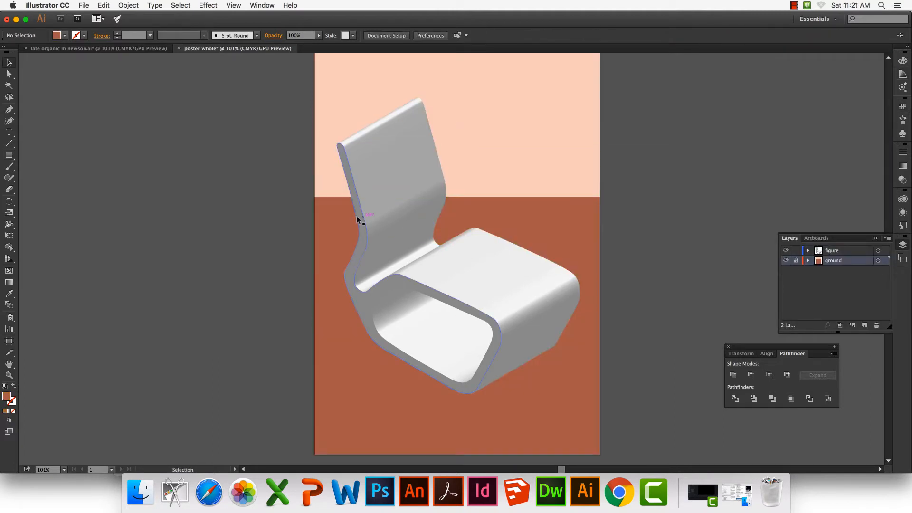
Ungroup the expanded chair twice so its faces can be selected separately, and deselect everything
{"action": "left_click", "coordinate": [391, 190]}
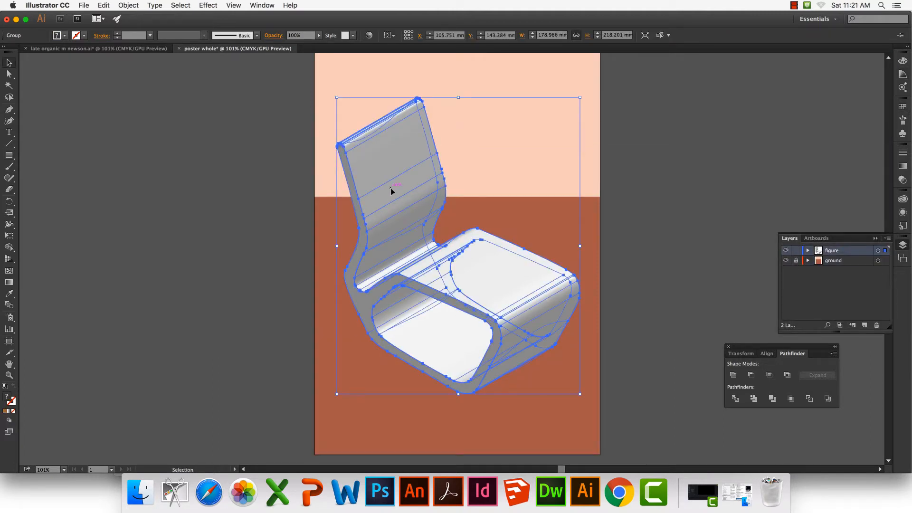
{"action": "right_click", "coordinate": [391, 190]}
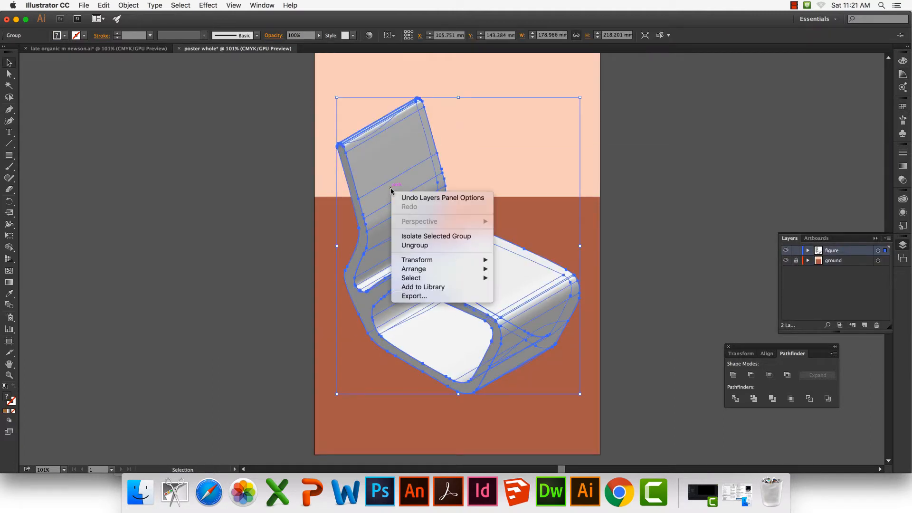
{"action": "left_click", "coordinate": [418, 246]}
{"action": "left_click", "coordinate": [308, 238]}
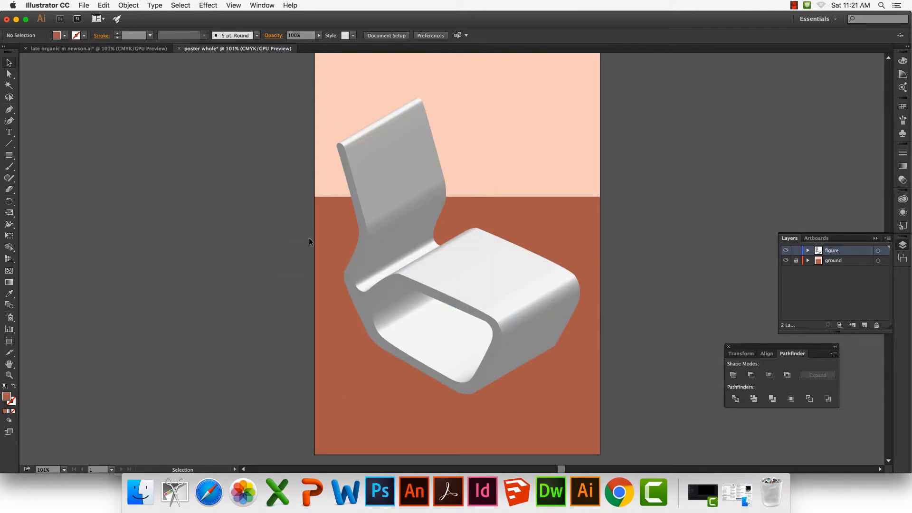
{"action": "left_click", "coordinate": [364, 244]}
{"action": "right_click", "coordinate": [364, 245]}
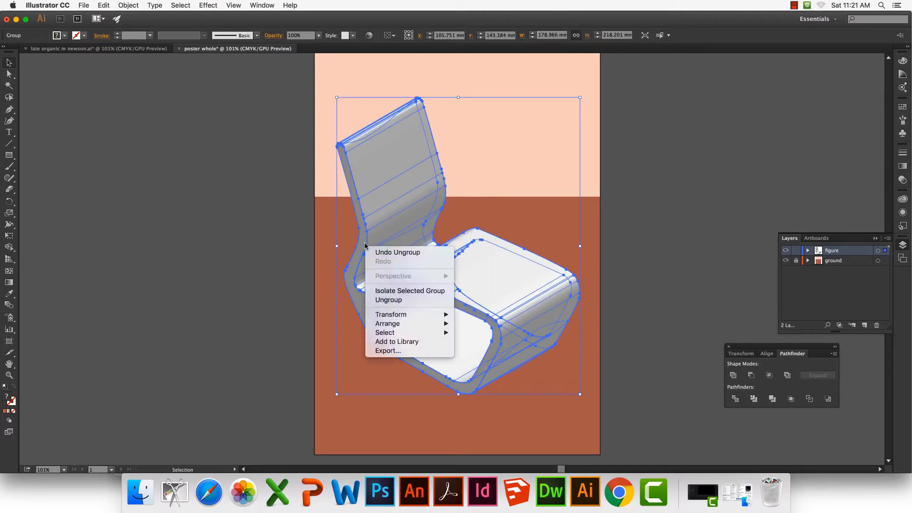
{"action": "left_click", "coordinate": [393, 300]}
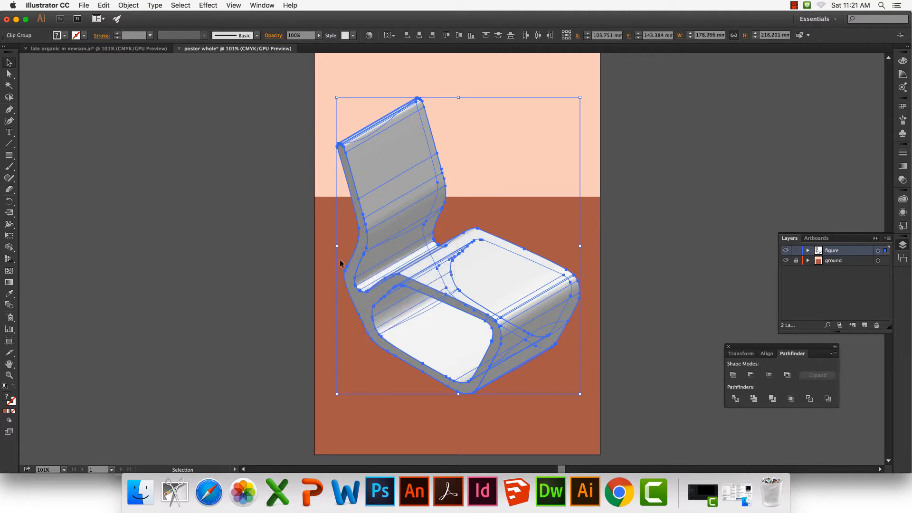
{"action": "left_click", "coordinate": [248, 251]}
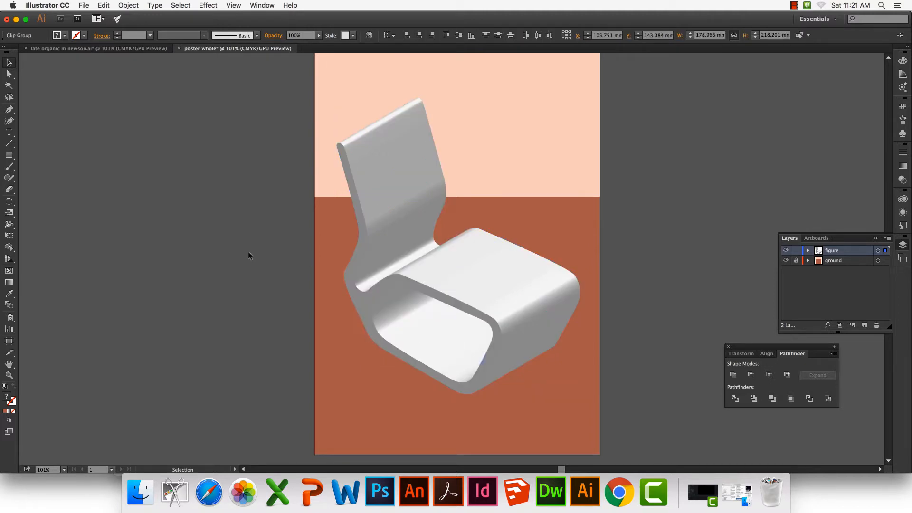
Select the chair's side face and backrest in turn, and try light grey swatches on the backrest
{"action": "left_click", "coordinate": [361, 257]}
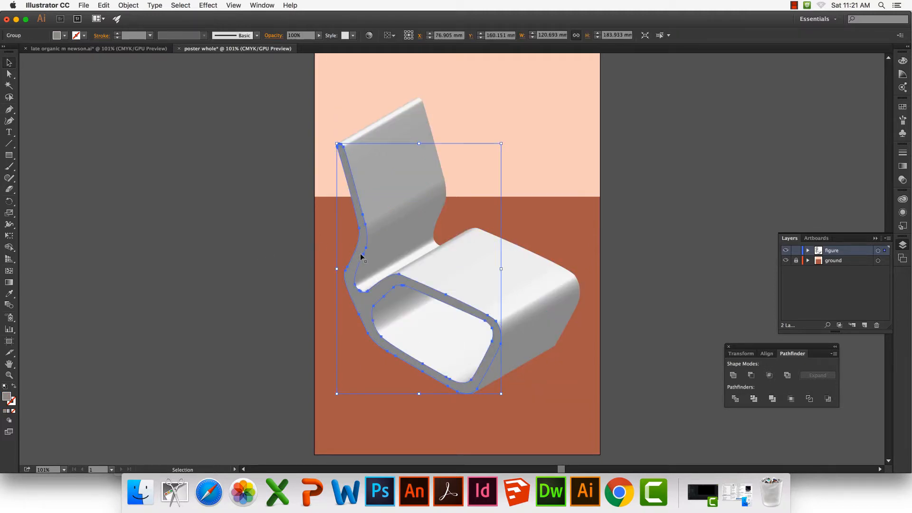
{"action": "left_click", "coordinate": [380, 126]}
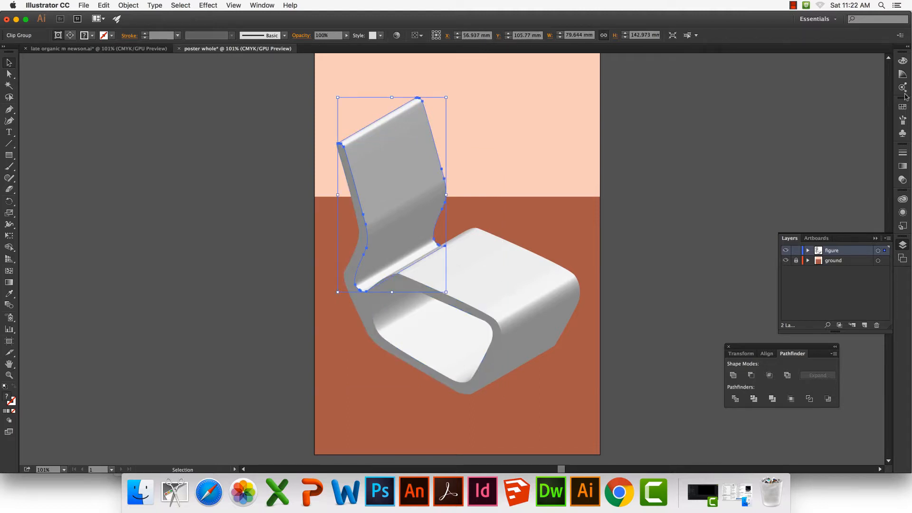
{"action": "left_click", "coordinate": [902, 109]}
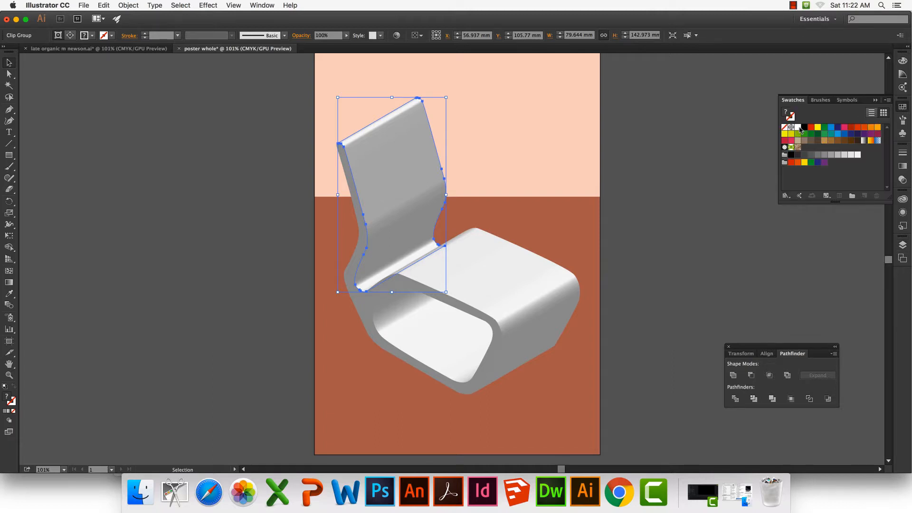
{"action": "left_click", "coordinate": [850, 155]}
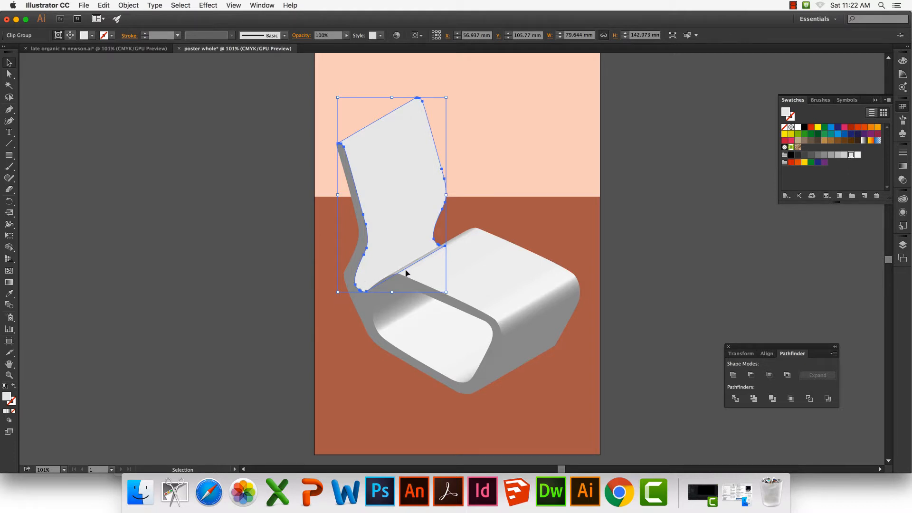
{"action": "left_click", "coordinate": [837, 155]}
Fill the top of the seat with medium grey and the backrest with light grey
{"action": "left_click", "coordinate": [489, 271]}
{"action": "left_click", "coordinate": [818, 155]}
{"action": "left_click", "coordinate": [837, 155]}
{"action": "left_click", "coordinate": [414, 175]}
{"action": "left_click", "coordinate": [857, 155]}
{"action": "left_click", "coordinate": [642, 176]}
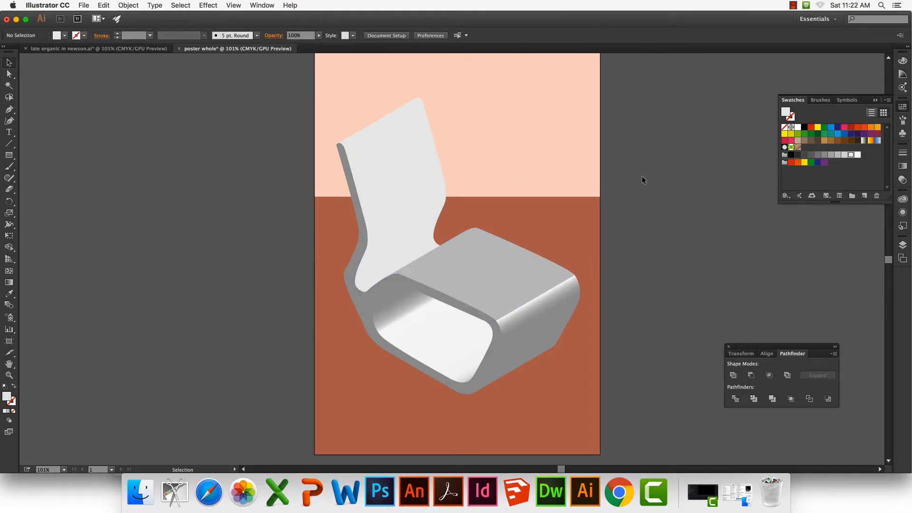
Fill the top of the seat with near-white and the backrest with medium grey, and deselect
{"action": "left_click", "coordinate": [494, 271]}
{"action": "left_click", "coordinate": [857, 155]}
{"action": "left_click", "coordinate": [664, 251]}
{"action": "left_click", "coordinate": [409, 190]}
{"action": "left_click", "coordinate": [830, 154]}
{"action": "left_click", "coordinate": [643, 212]}
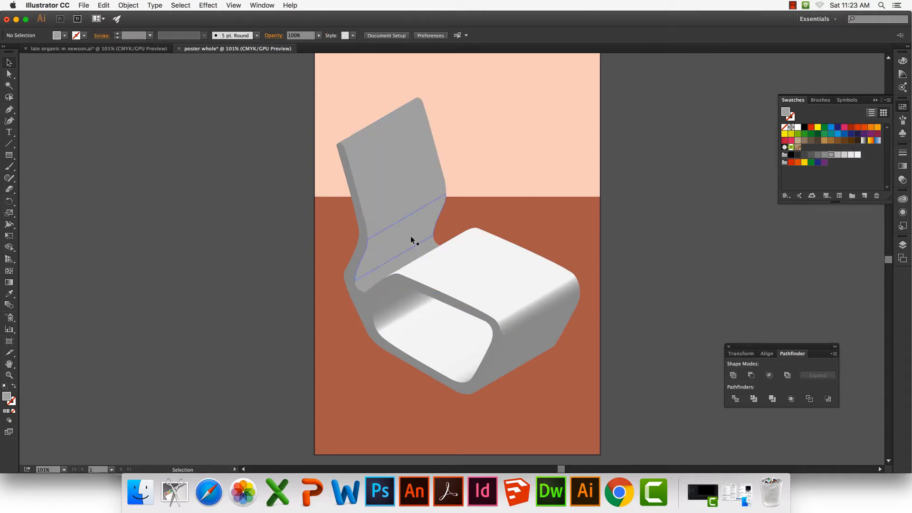
Delete the overlapping shading strips covering the lower part of the chair's backrest
{"action": "left_click", "coordinate": [416, 253]}
{"action": "left_click", "coordinate": [430, 246]}
{"action": "left_click", "coordinate": [428, 230]}
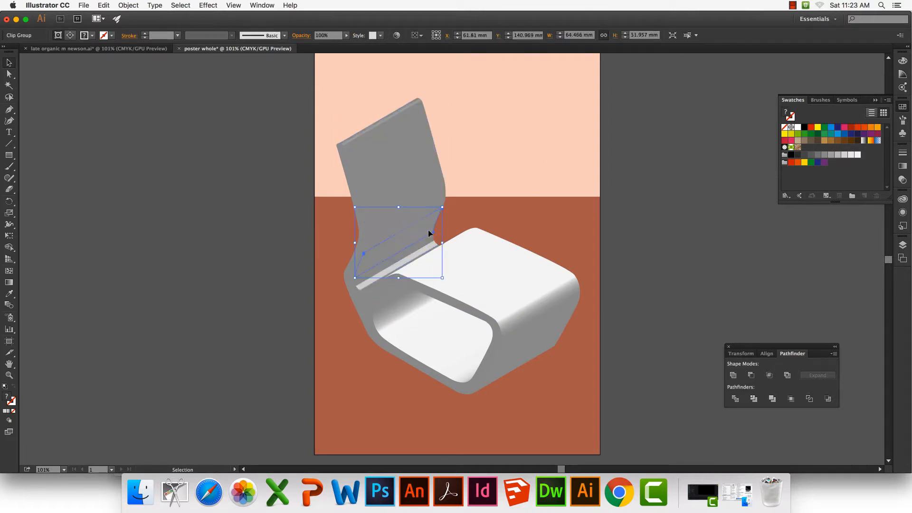
{"action": "key", "text": "Delete"}
{"action": "left_click", "coordinate": [419, 248]}
{"action": "key", "text": "Delete"}
{"action": "left_click", "coordinate": [381, 265]}
{"action": "key", "text": "Delete"}
{"action": "left_click", "coordinate": [408, 196]}
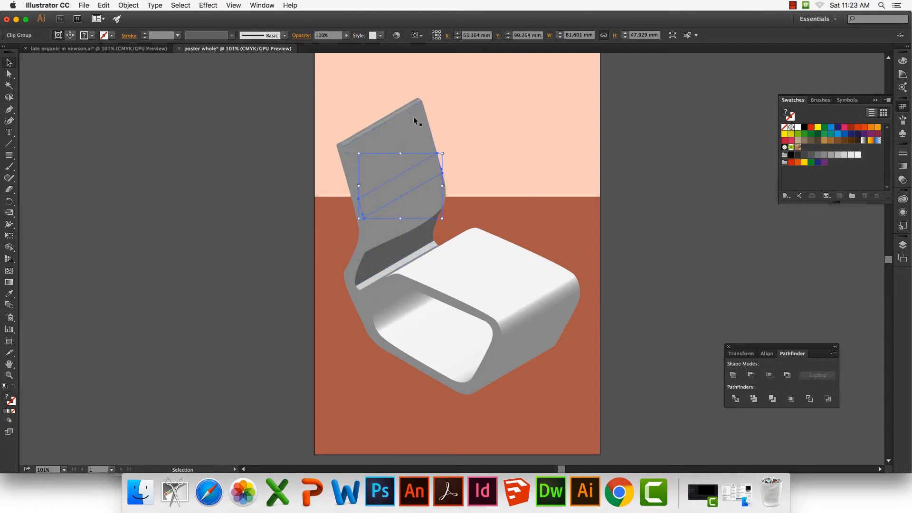
Delete the gradient shading strip along the front edge of the seat
{"action": "left_click", "coordinate": [494, 276]}
{"action": "left_click", "coordinate": [534, 299]}
{"action": "key", "text": "Delete"}
Fill the face inside the chair's side opening with dark grey, and deselect
{"action": "left_click", "coordinate": [435, 307]}
{"action": "left_click", "coordinate": [844, 155]}
{"action": "left_click", "coordinate": [823, 155]}
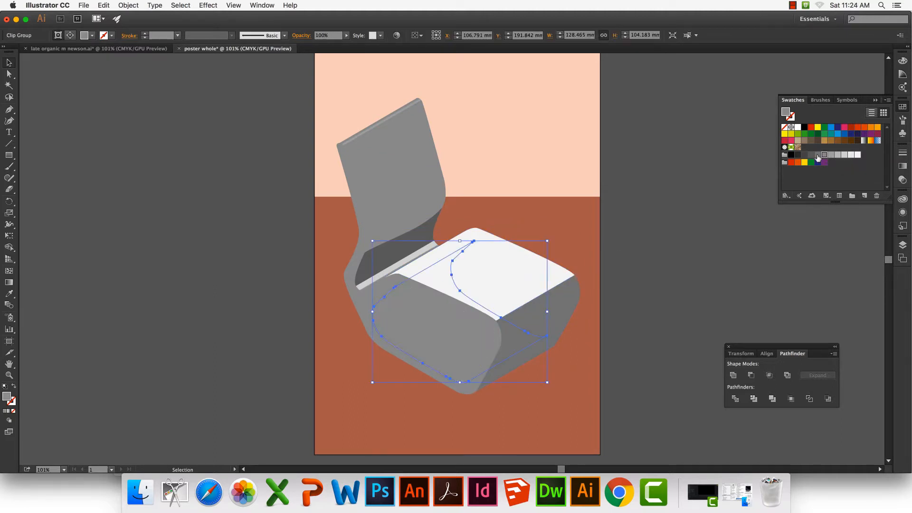
{"action": "left_click", "coordinate": [804, 154]}
{"action": "left_click", "coordinate": [664, 297]}
Fill the chair's side profile with light grey, and deselect
{"action": "left_click", "coordinate": [355, 284]}
{"action": "left_click", "coordinate": [850, 154]}
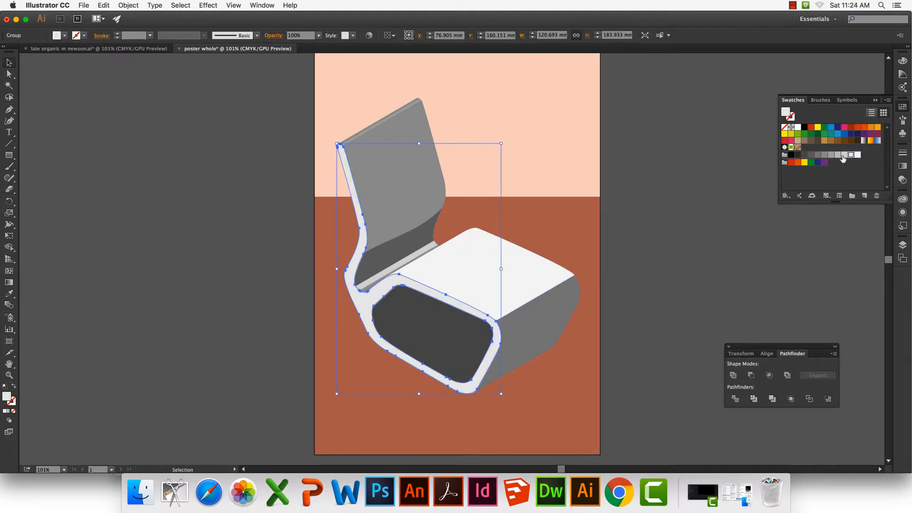
{"action": "left_click", "coordinate": [843, 155]}
{"action": "left_click", "coordinate": [653, 161]}
Fill the narrow strip at the backrest's top edge with light-to-medium grey, and fit the poster in the window
{"action": "left_click", "coordinate": [409, 105]}
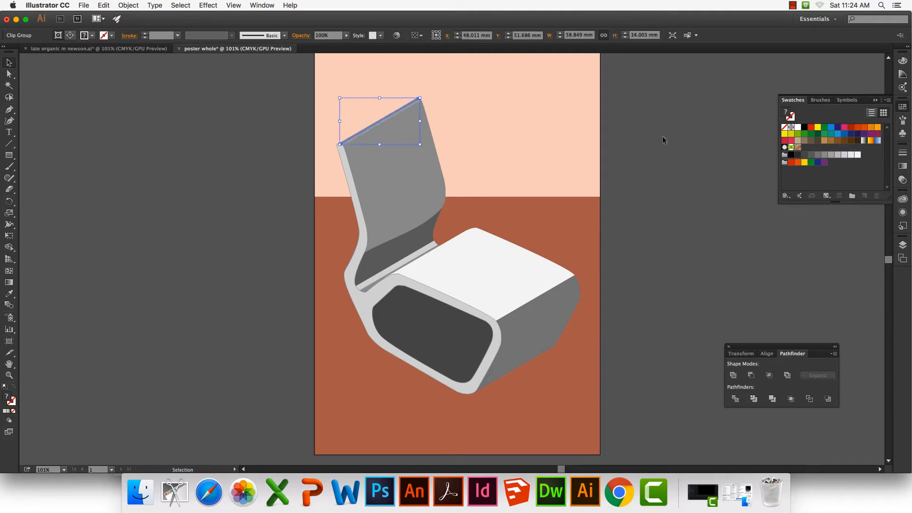
{"action": "key", "text": "super+equal"}
{"action": "key", "text": "super+equal"}
{"action": "left_click", "coordinate": [837, 154]}
{"action": "left_click", "coordinate": [572, 172]}
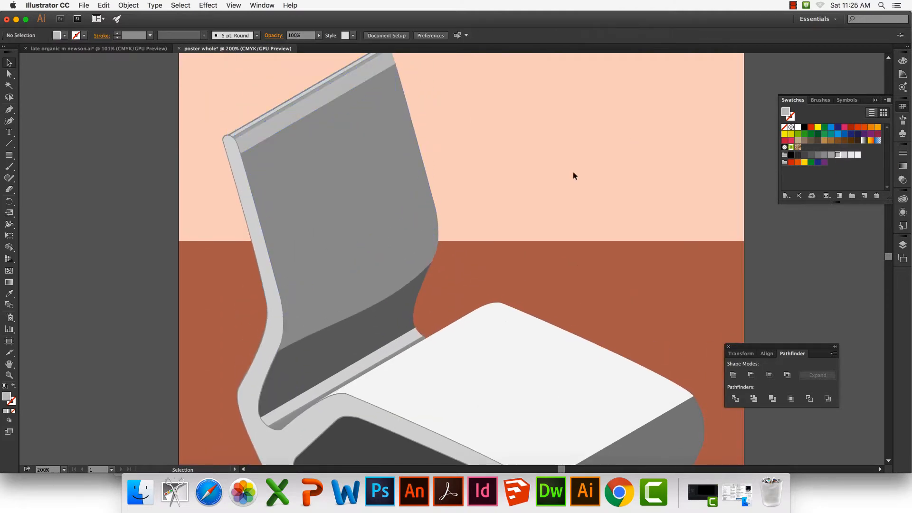
{"action": "key", "text": "super+0"}
Try several greys on the backrest's lower panel and a light-to-medium grey on its upper panel
{"action": "left_click", "coordinate": [404, 225]}
{"action": "left_click", "coordinate": [850, 156]}
{"action": "left_click", "coordinate": [837, 156]}
{"action": "left_click", "coordinate": [824, 156]}
{"action": "left_click", "coordinate": [389, 164]}
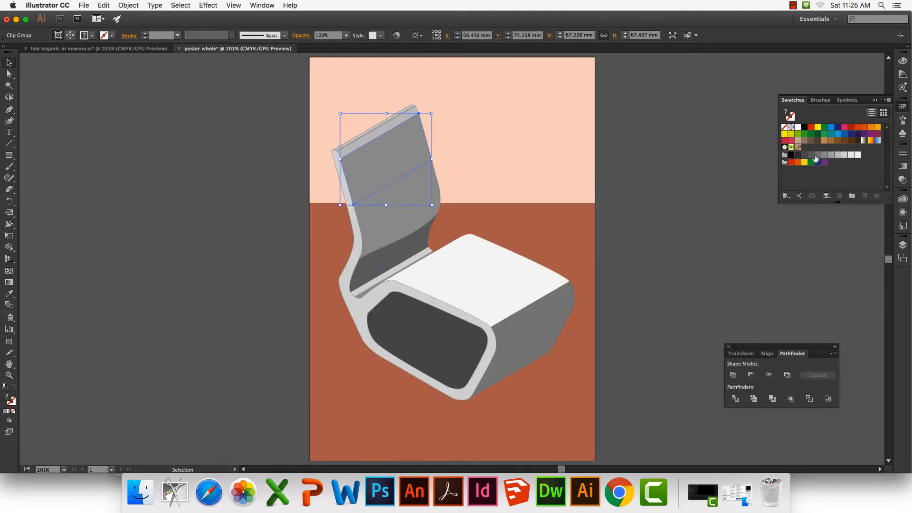
{"action": "left_click", "coordinate": [837, 155]}
{"action": "left_click", "coordinate": [751, 159]}
Fill the backrest's middle, upper and lower curved panels with the same light grey as the side profile, and deselect
{"action": "left_click", "coordinate": [398, 198]}
{"action": "left_click", "coordinate": [844, 156]}
{"action": "left_click", "coordinate": [400, 208]}
{"action": "left_click", "coordinate": [851, 155]}
{"action": "left_click", "coordinate": [844, 156]}
{"action": "left_click", "coordinate": [396, 164]}
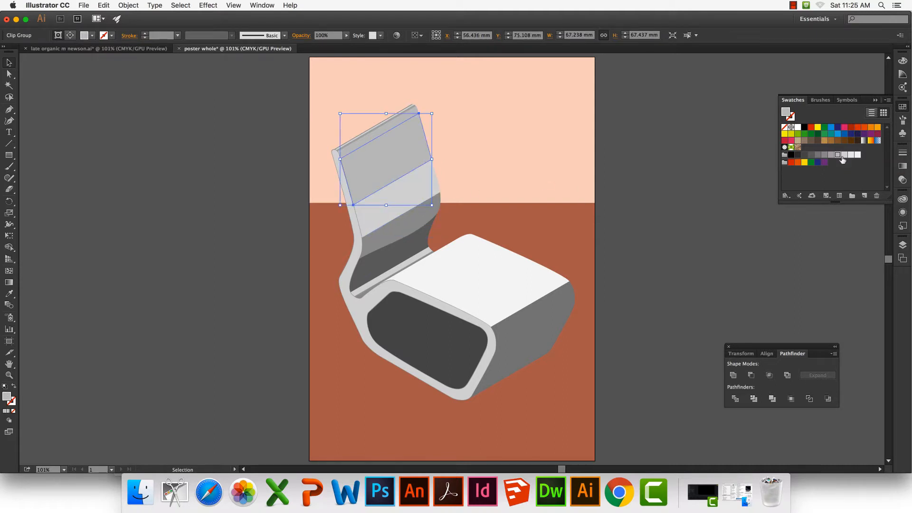
{"action": "left_click", "coordinate": [844, 156]}
{"action": "left_click", "coordinate": [675, 225]}
{"action": "left_click", "coordinate": [422, 214]}
{"action": "left_click", "coordinate": [843, 156]}
{"action": "left_click", "coordinate": [675, 190]}
Delete the dark face covering the side opening to expose the shaded interior of the seat
{"action": "left_click", "coordinate": [402, 319]}
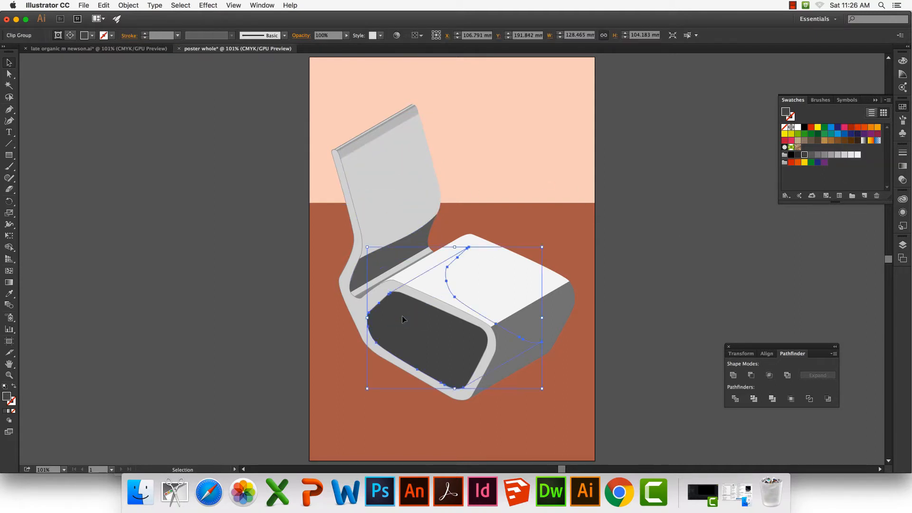
{"action": "key", "text": "Delete"}
{"action": "left_click", "coordinate": [441, 336]}
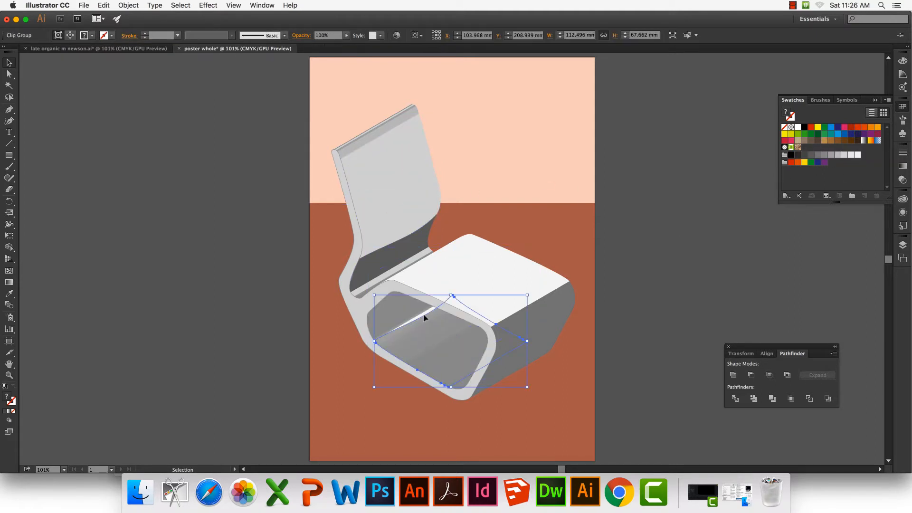
{"action": "left_click", "coordinate": [398, 307]}
{"action": "left_click", "coordinate": [902, 75]}
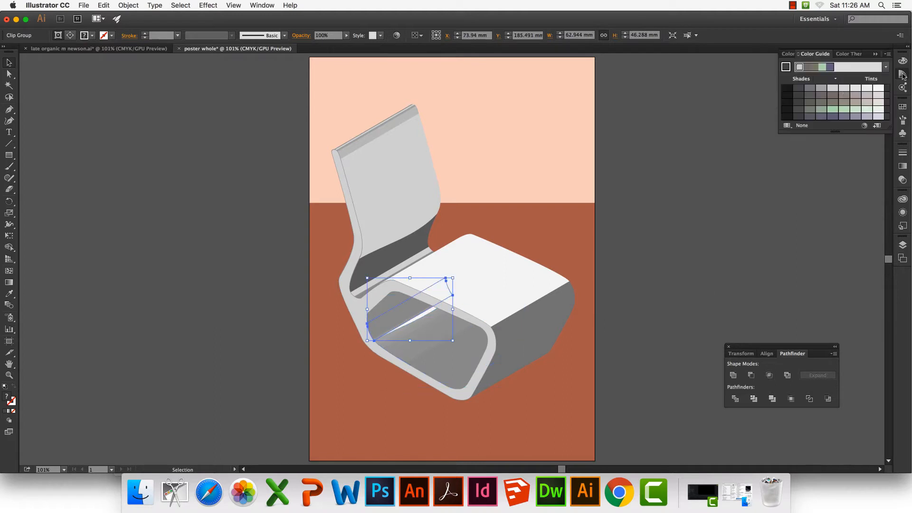
{"action": "left_click", "coordinate": [902, 106]}
Fill the upper rear corner inside the seat's side opening with dark grey, and deselect
{"action": "left_click", "coordinate": [390, 297]}
{"action": "left_click", "coordinate": [391, 297]}
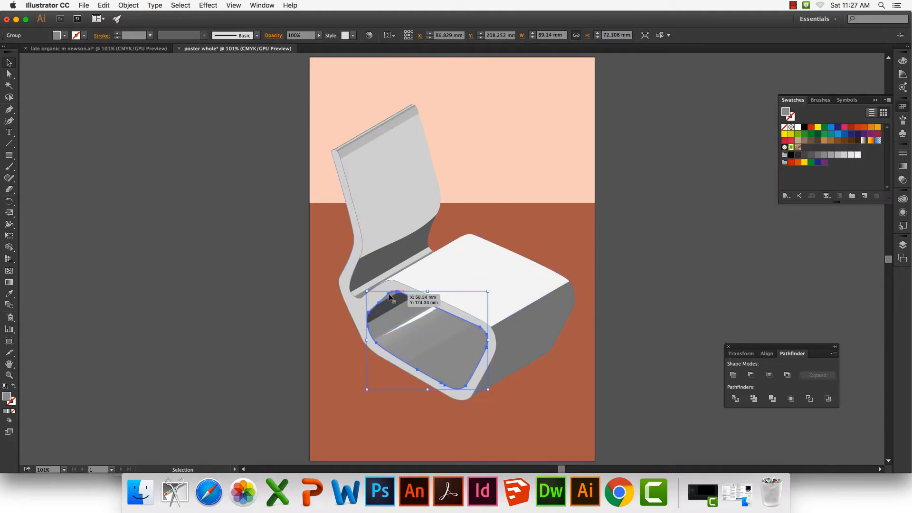
{"action": "left_click", "coordinate": [396, 295]}
{"action": "left_click", "coordinate": [803, 155]}
{"action": "left_click", "coordinate": [679, 232]}
{"action": "left_click", "coordinate": [393, 293]}
{"action": "left_click", "coordinate": [393, 294]}
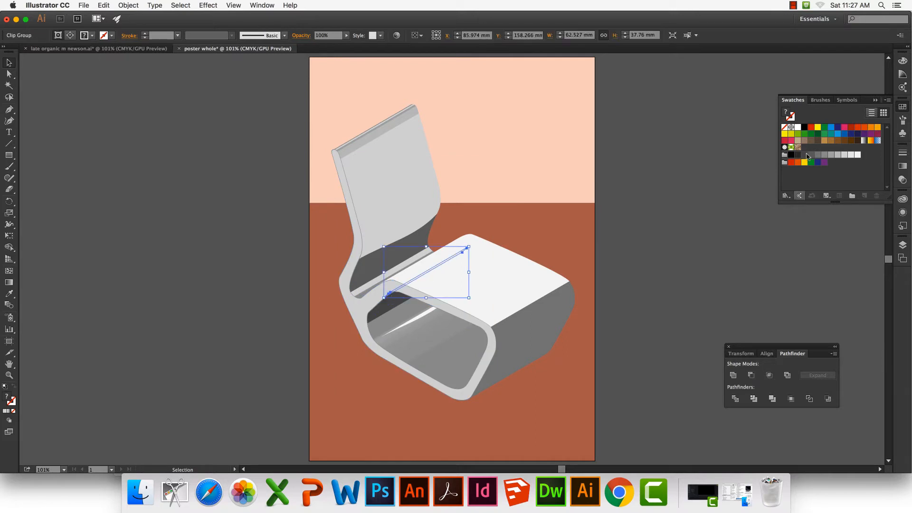
{"action": "left_click", "coordinate": [557, 232]}
{"action": "key", "text": "super+plus"}
{"action": "key", "text": "super+plus"}
{"action": "left_click", "coordinate": [337, 314]}
{"action": "key", "text": "super+0"}
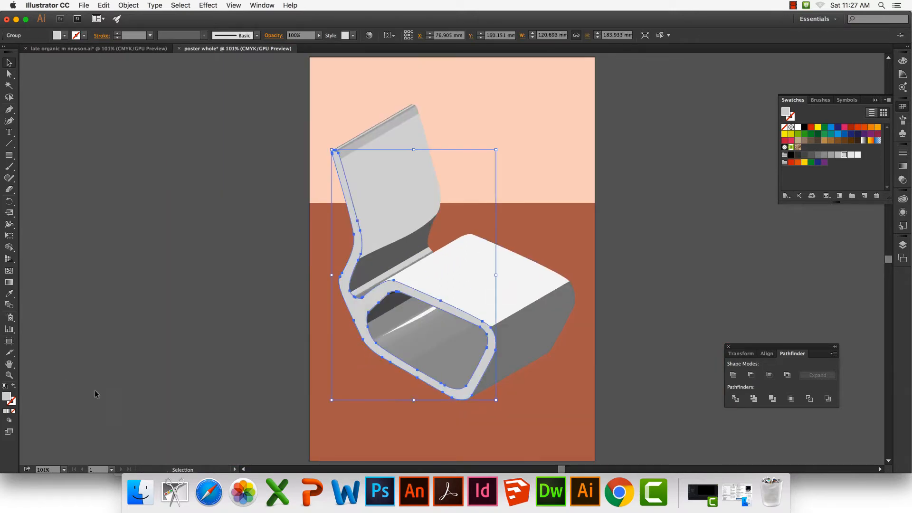
{"action": "left_click", "coordinate": [141, 301]}
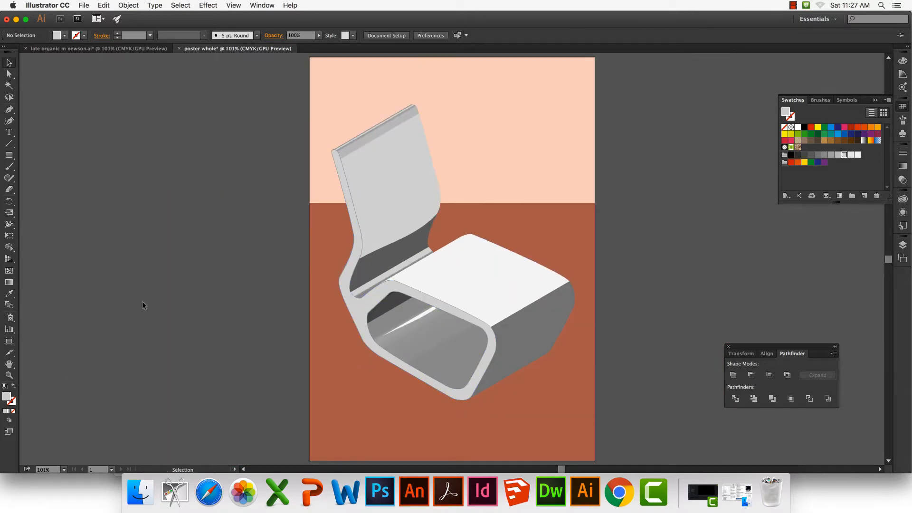
Delete the face covering the seat's front and fill the lower front panels beneath it with dark grey
{"action": "left_click", "coordinate": [511, 321]}
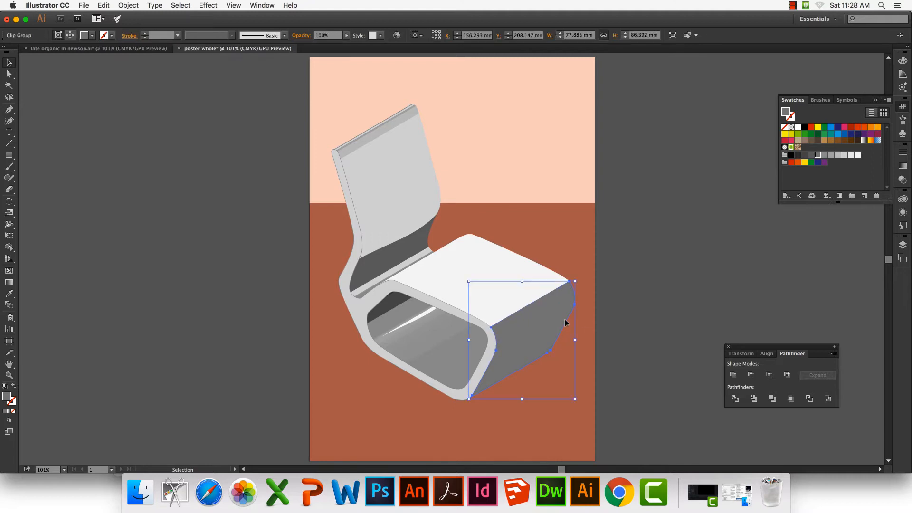
{"action": "left_click_drag", "start_coordinate": [532, 342], "coordinate": [577, 343]}
{"action": "key", "text": "Delete"}
{"action": "left_click", "coordinate": [533, 337]}
{"action": "left_click", "coordinate": [811, 154]}
{"action": "left_click", "coordinate": [522, 364]}
{"action": "left_click", "coordinate": [810, 157]}
{"action": "left_click", "coordinate": [692, 209]}
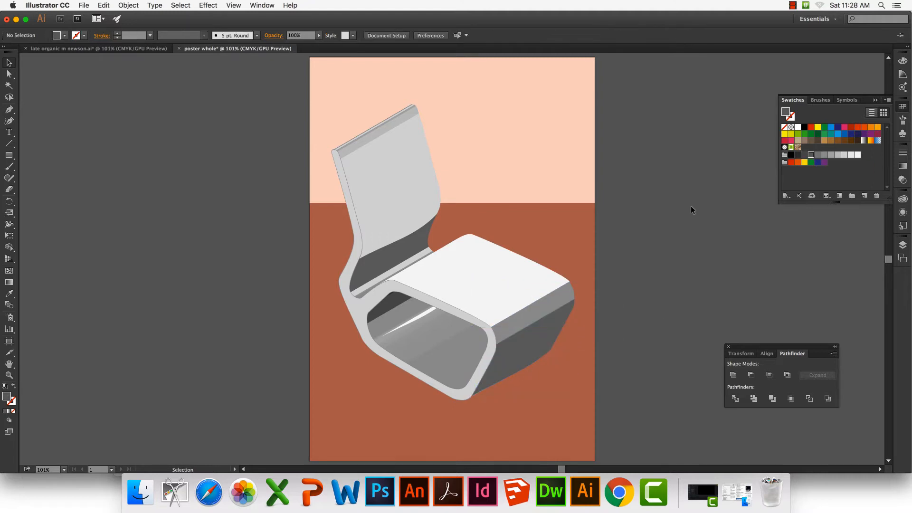
Try a near-white fill on the backrest's upper panel
{"action": "left_click", "coordinate": [401, 135]}
{"action": "left_click", "coordinate": [850, 155]}
{"action": "left_click", "coordinate": [472, 191]}
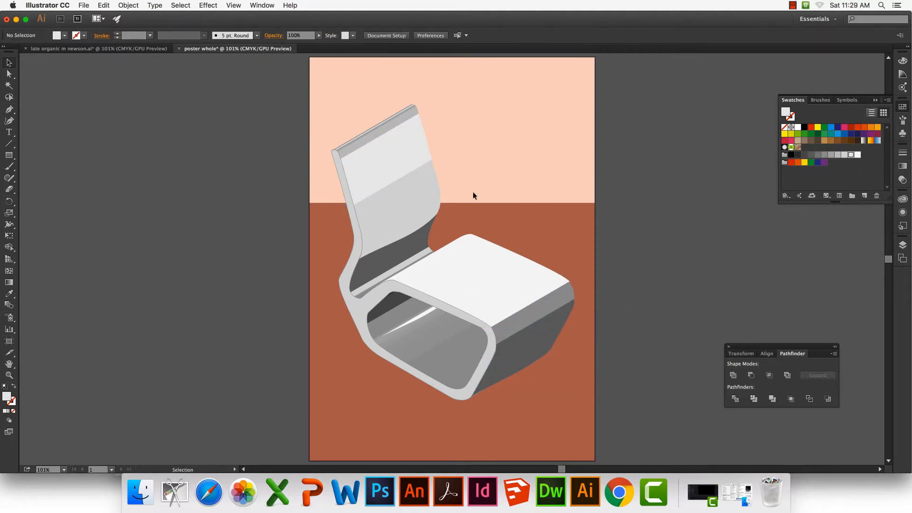
Fill the backrest's top strip and upper panel with the light grey of the other backrest panels, and deselect
{"action": "left_click", "coordinate": [388, 122]}
{"action": "left_click", "coordinate": [844, 154]}
{"action": "left_click", "coordinate": [631, 142]}
{"action": "left_click", "coordinate": [402, 149]}
{"action": "left_click", "coordinate": [844, 155]}
{"action": "left_click", "coordinate": [627, 140]}
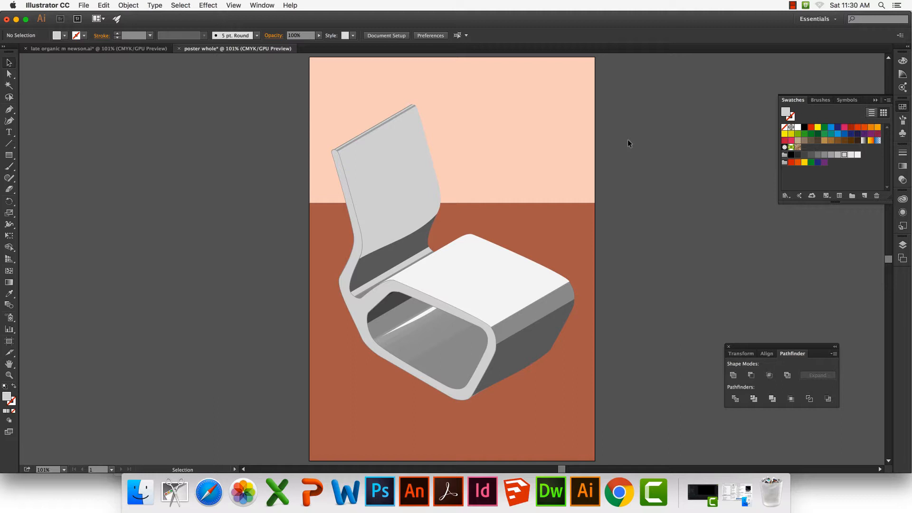
Lock the figure layer, unlock the ground layer and make the ground layer active
{"action": "left_click", "coordinate": [903, 245]}
{"action": "left_click", "coordinate": [796, 251]}
{"action": "left_click", "coordinate": [796, 260]}
{"action": "left_click", "coordinate": [832, 261]}
Sample the floor's brown onto the wall rectangle with the Eyedropper tool
{"action": "left_click", "coordinate": [546, 157]}
{"action": "left_click", "coordinate": [9, 294]}
{"action": "left_click", "coordinate": [338, 221]}
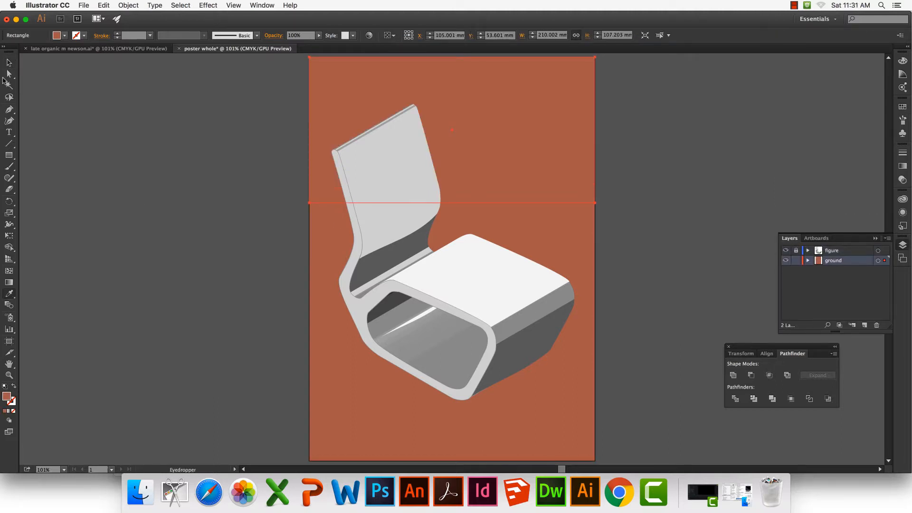
Recolour the floor rectangle with a muted purple tint from the Color Guide, based on a purple swatch
{"action": "left_click", "coordinate": [9, 62]}
{"action": "left_click", "coordinate": [527, 222]}
{"action": "left_click", "coordinate": [902, 107]}
{"action": "left_click", "coordinate": [850, 133]}
{"action": "left_click", "coordinate": [902, 74]}
{"action": "left_click", "coordinate": [855, 95]}
Recolour the wall rectangle with a muted yellow tint from the Color Guide, based on a yellow swatch, and deselect
{"action": "left_click", "coordinate": [550, 159]}
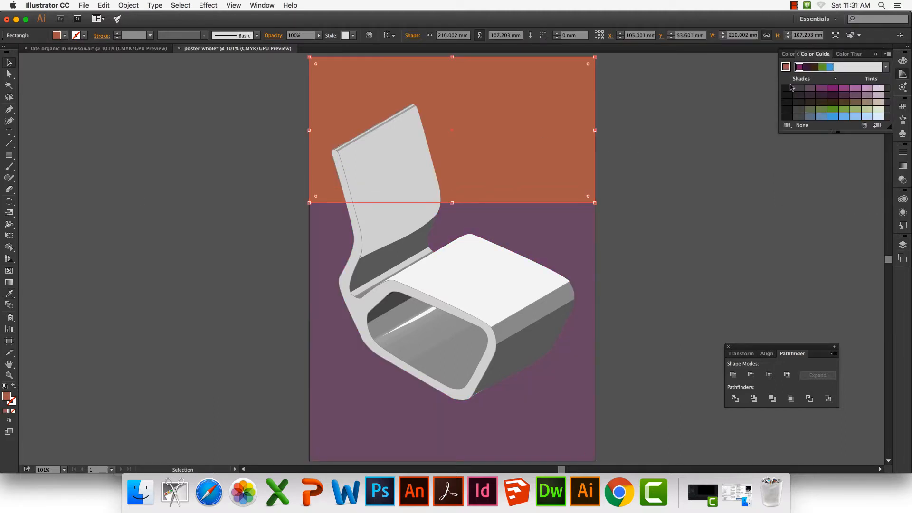
{"action": "left_click", "coordinate": [902, 107]}
{"action": "left_click", "coordinate": [818, 127]}
{"action": "left_click", "coordinate": [902, 74]}
{"action": "left_click", "coordinate": [866, 95]}
{"action": "left_click", "coordinate": [844, 95]}
{"action": "left_click", "coordinate": [855, 95]}
{"action": "left_click", "coordinate": [719, 187]}
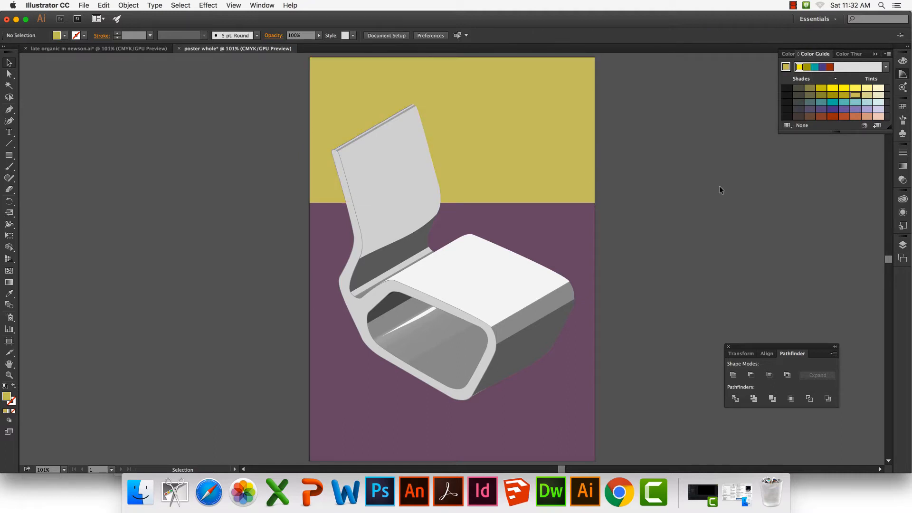
Stretch the floor rectangle upward to about 276 mm high behind the wall, and shorten the wall from its lower edge
{"action": "left_click", "coordinate": [527, 178]}
{"action": "left_click", "coordinate": [499, 211]}
{"action": "left_click_drag", "start_coordinate": [451, 202], "coordinate": [454, 85]}
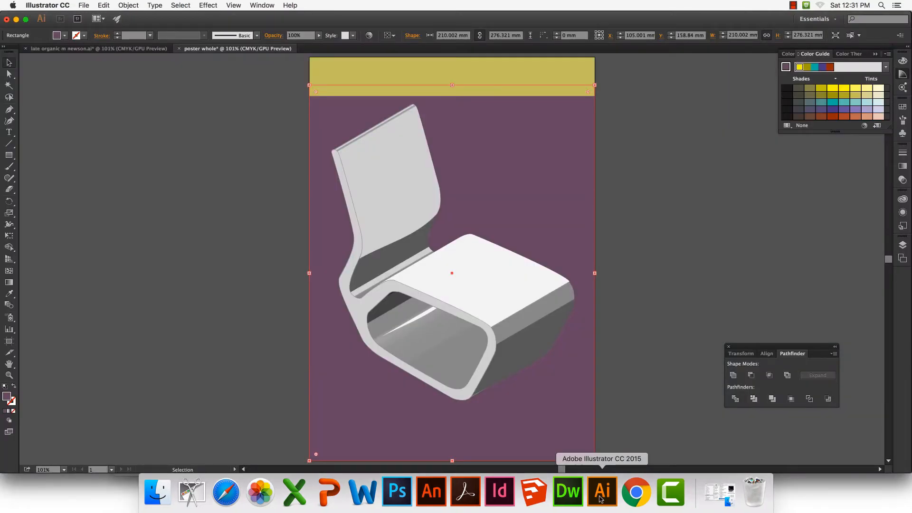
{"action": "left_click", "coordinate": [672, 206]}
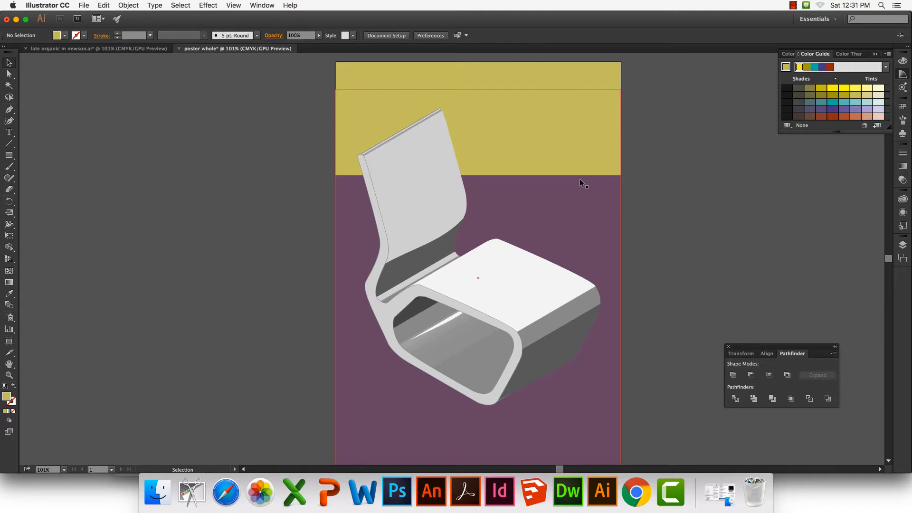
Lock the ground layer and add a new layer named type above the figure layer
{"action": "left_click", "coordinate": [902, 245]}
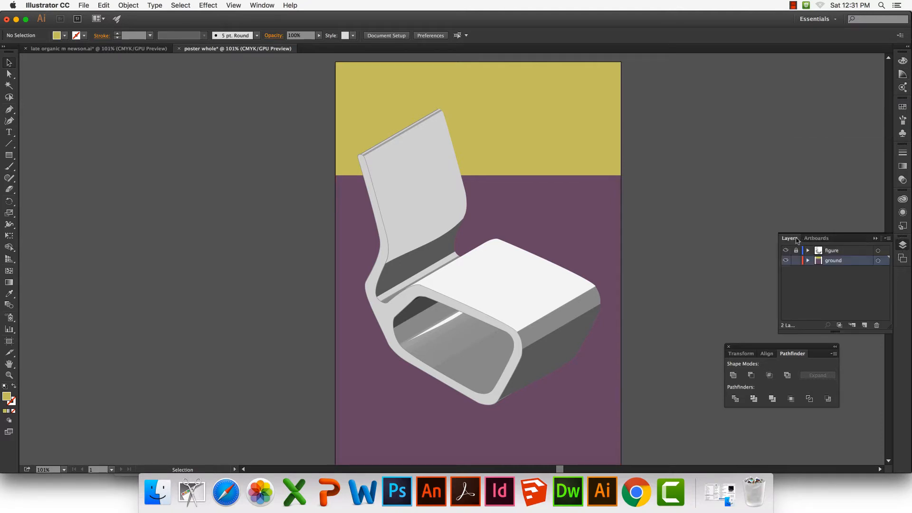
{"action": "left_click_drag", "start_coordinate": [795, 239], "coordinate": [724, 195]}
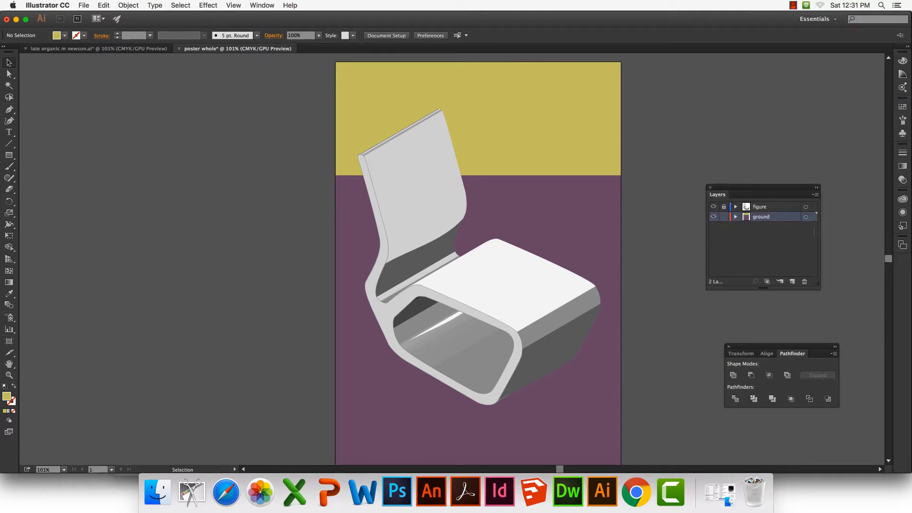
{"action": "left_click", "coordinate": [724, 216]}
{"action": "left_click", "coordinate": [769, 208]}
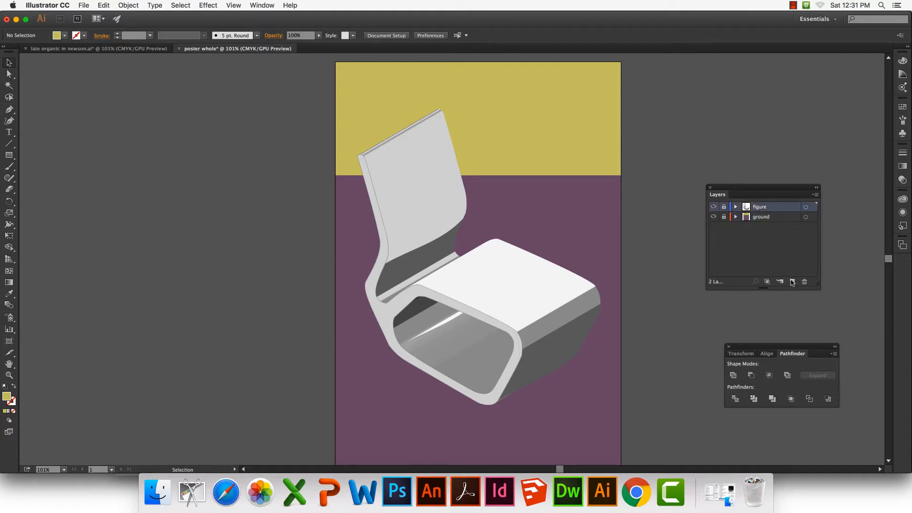
{"action": "left_click", "coordinate": [792, 282]}
{"action": "double_click", "coordinate": [761, 207]}
{"action": "type", "text": "type"}
{"action": "key", "text": "Return"}
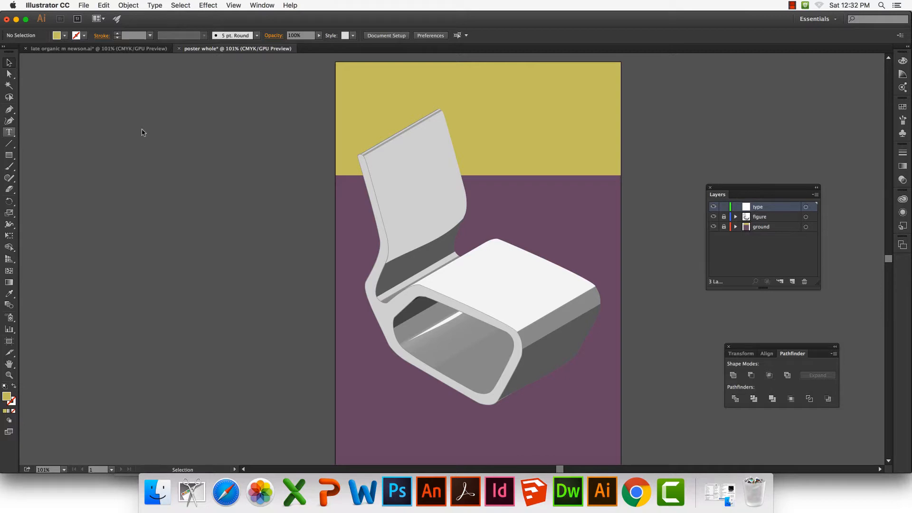
Add the title LATE ORGANIC DESIGN in 36 pt Myriad Pro across the yellow wall above the chair
{"action": "key", "text": "t"}
{"action": "scroll", "coordinate": [144, 132], "scroll_direction": "left", "scroll_amount": 1}
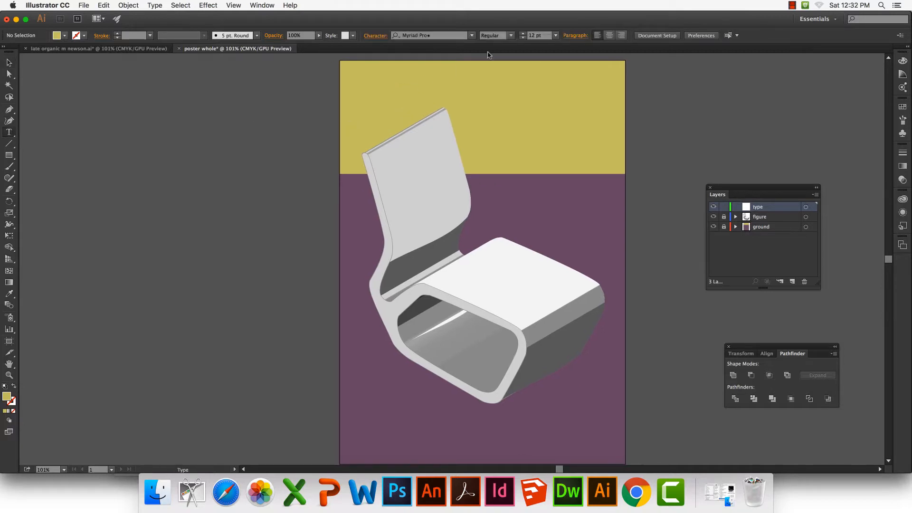
{"action": "left_click", "coordinate": [555, 36]}
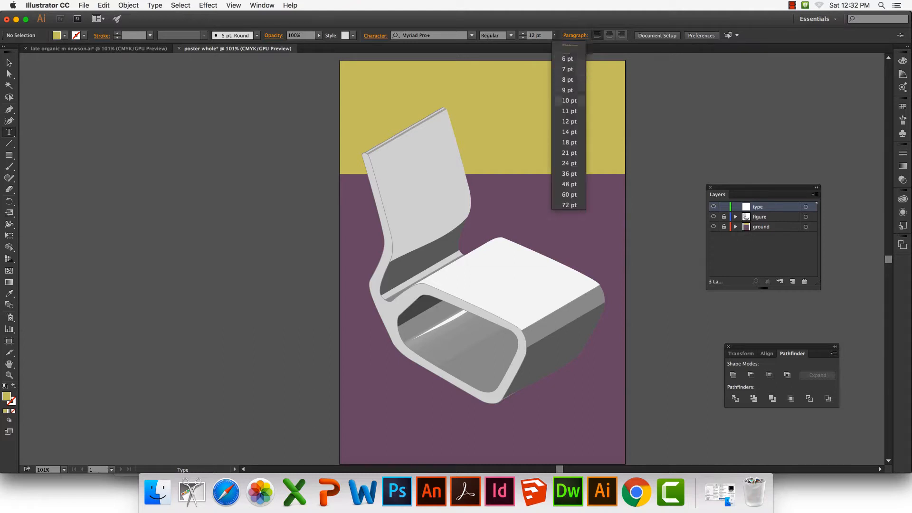
{"action": "left_click", "coordinate": [566, 174]}
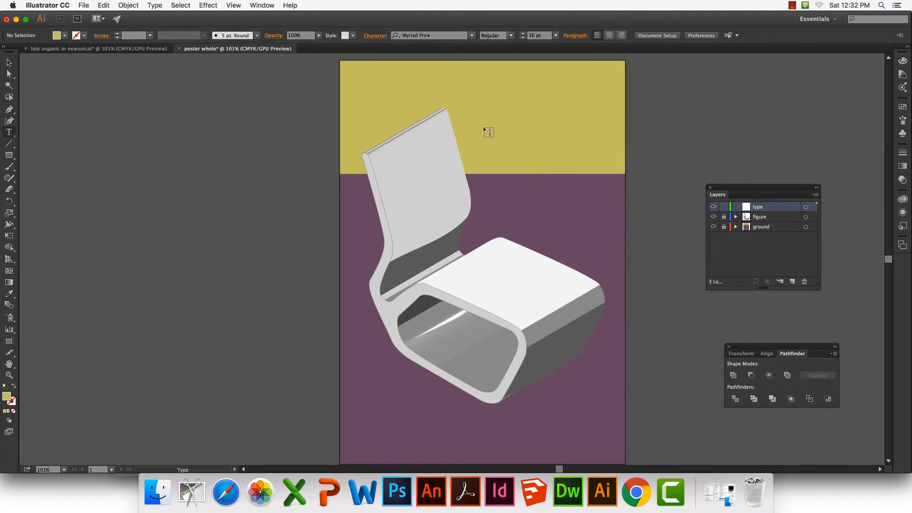
{"action": "left_click", "coordinate": [449, 90]}
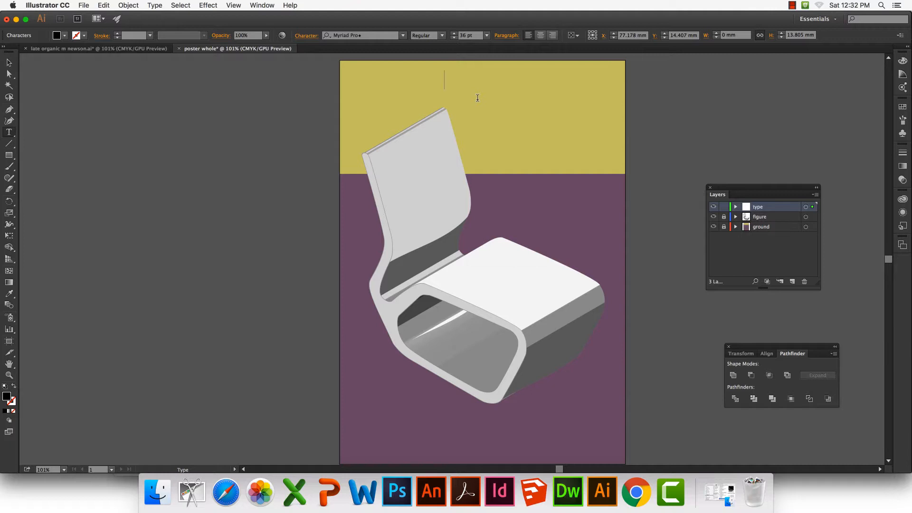
{"action": "type", "text": "LATE ORG"}
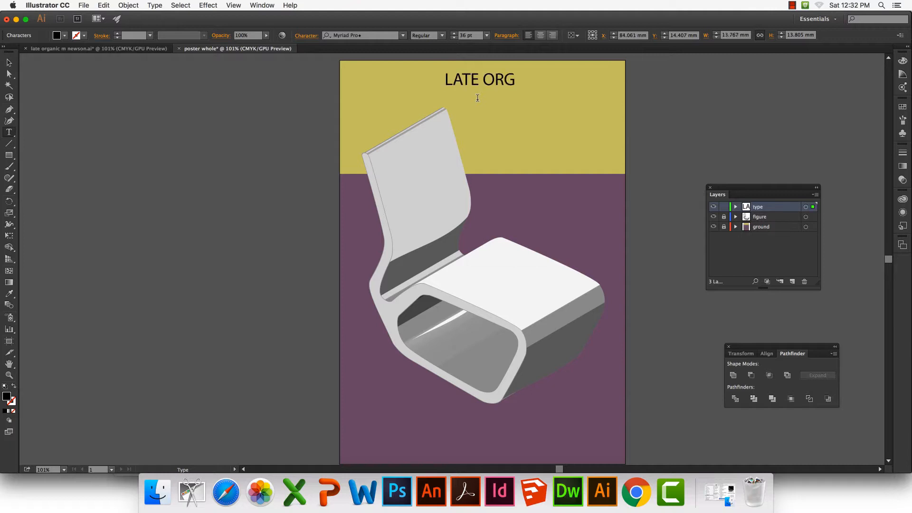
{"action": "type", "text": "ANIC DESIGN"}
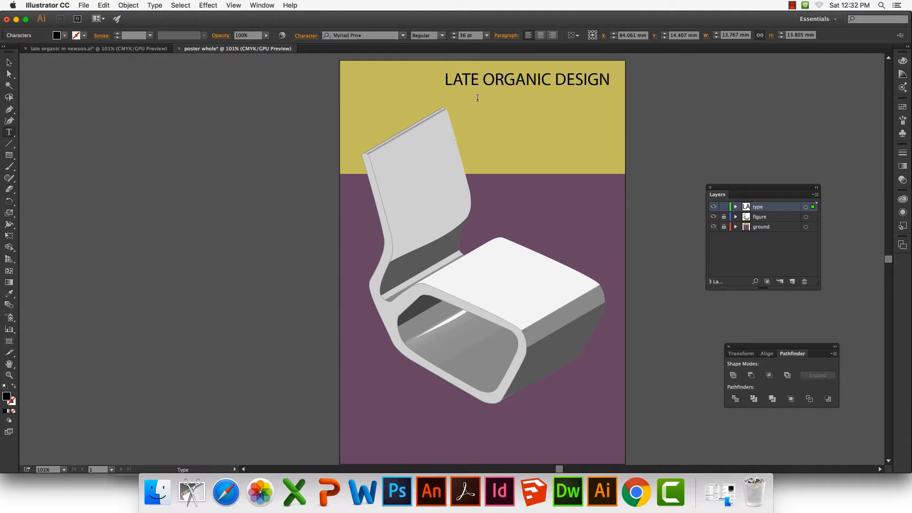
{"action": "left_click", "coordinate": [8, 63]}
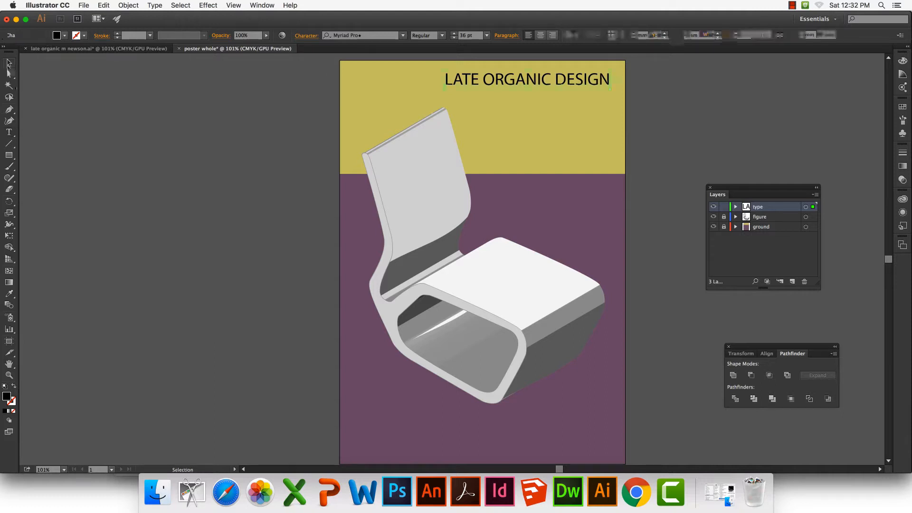
Add the line MARC NEWSON EXTRUDED CHAIR in 18 pt below the poster title
{"action": "left_click", "coordinate": [525, 116]}
{"action": "key", "text": "t"}
{"action": "left_click", "coordinate": [452, 94]}
{"action": "type", "text": "MARC "}
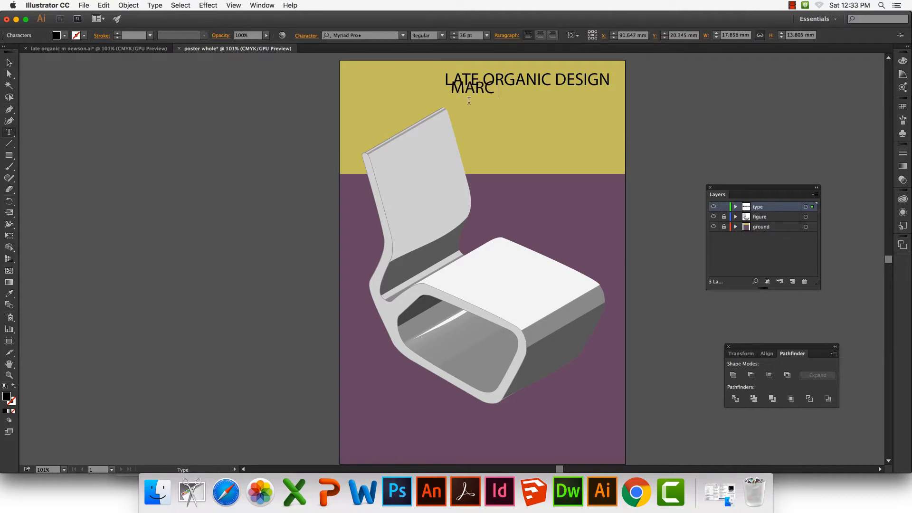
{"action": "type", "text": "NEWSON"}
{"action": "left_click_drag", "start_coordinate": [554, 98], "coordinate": [450, 93]}
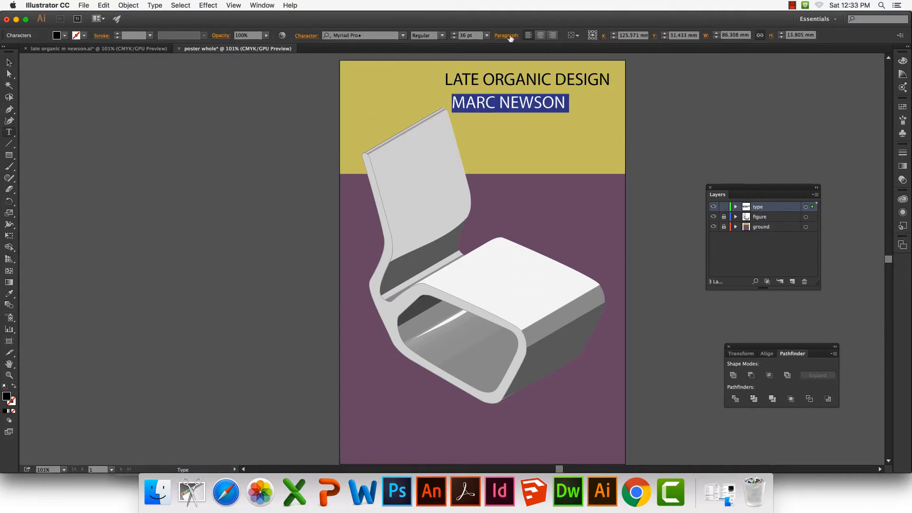
{"action": "left_click", "coordinate": [487, 35]}
{"action": "left_click", "coordinate": [504, 139]}
{"action": "type", "text": "EXTRUDED CHAIR"}
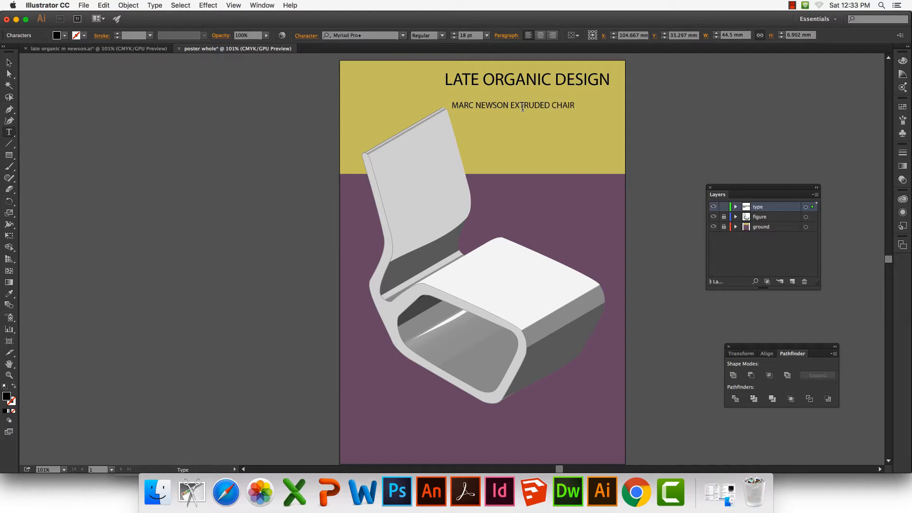
Move the title and the subtitle so their right ends line up near the poster's right edge, above the chair
{"action": "key", "text": "Escape"}
{"action": "left_click_drag", "start_coordinate": [489, 85], "coordinate": [515, 115]}
{"action": "left_click_drag", "start_coordinate": [580, 97], "coordinate": [600, 119]}
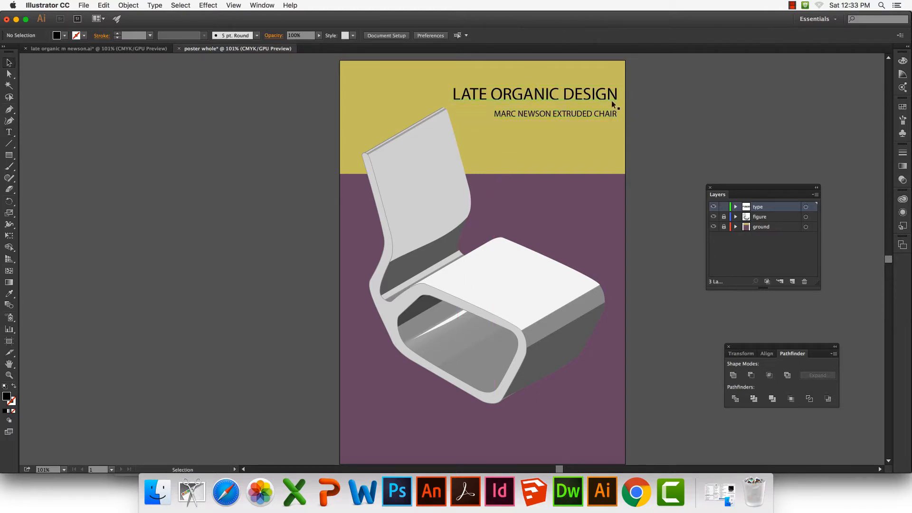
Recolour the title with the purple sampled from the floor, deselect it, and expand the tools to two columns
{"action": "left_click", "coordinate": [611, 101]}
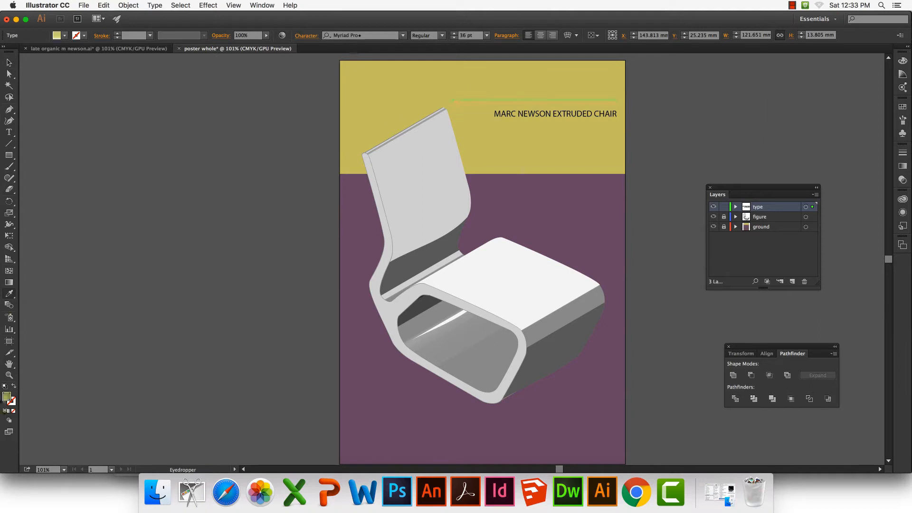
{"action": "left_click", "coordinate": [535, 199]}
{"action": "left_click", "coordinate": [104, 127]}
{"action": "left_click_drag", "start_coordinate": [9, 52], "coordinate": [7, 50]}
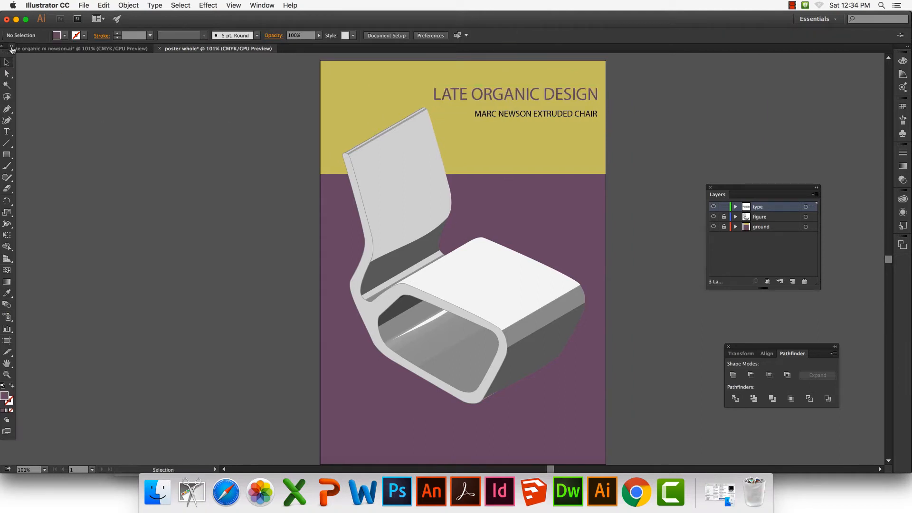
{"action": "left_click", "coordinate": [13, 46]}
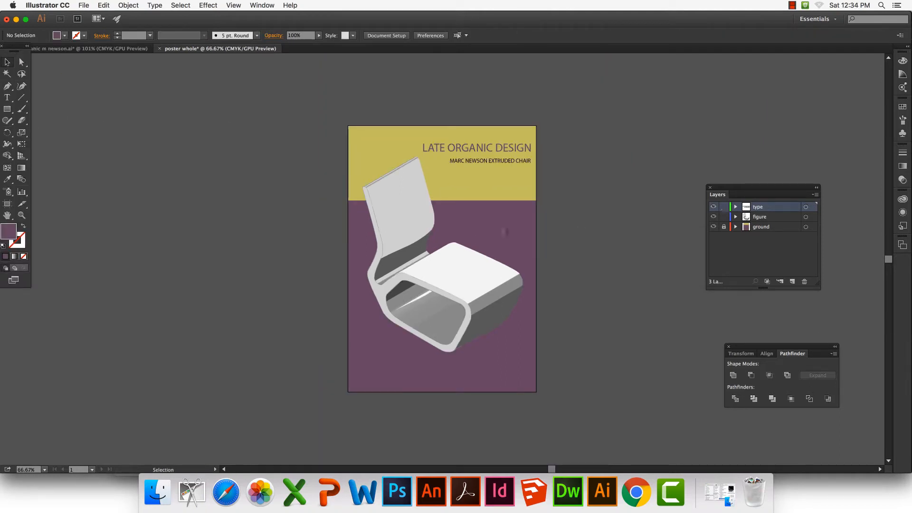
Unlock the figure layer and group all of its chair artwork into one object
{"action": "left_click", "coordinate": [471, 266]}
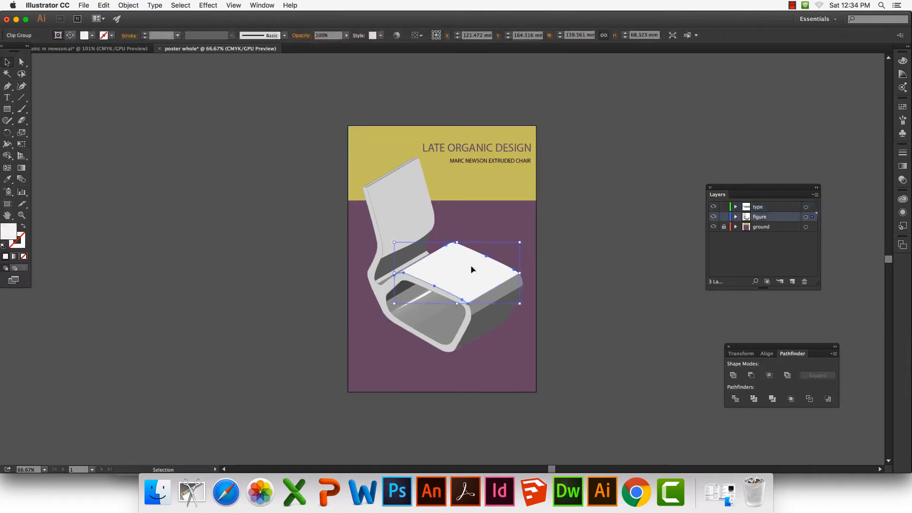
{"action": "left_click", "coordinate": [805, 217]}
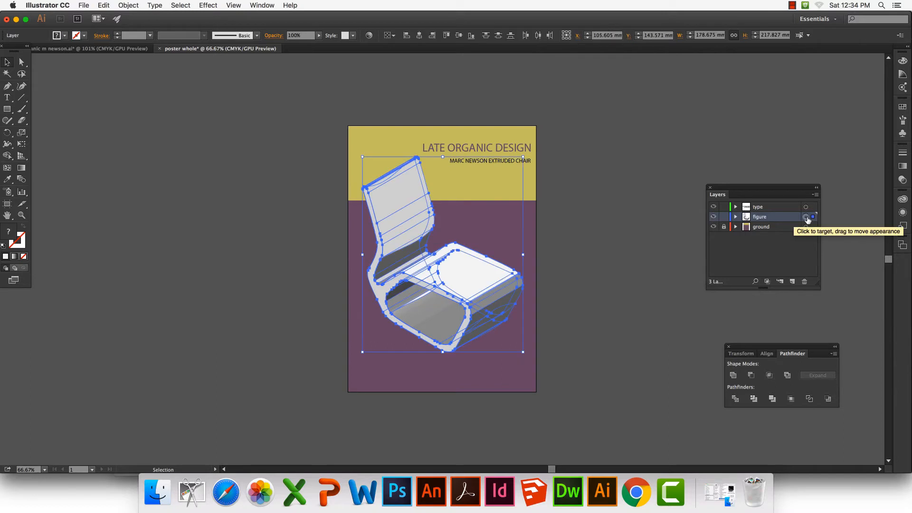
{"action": "left_click", "coordinate": [129, 5]}
{"action": "left_click", "coordinate": [135, 40]}
{"action": "left_click", "coordinate": [351, 218]}
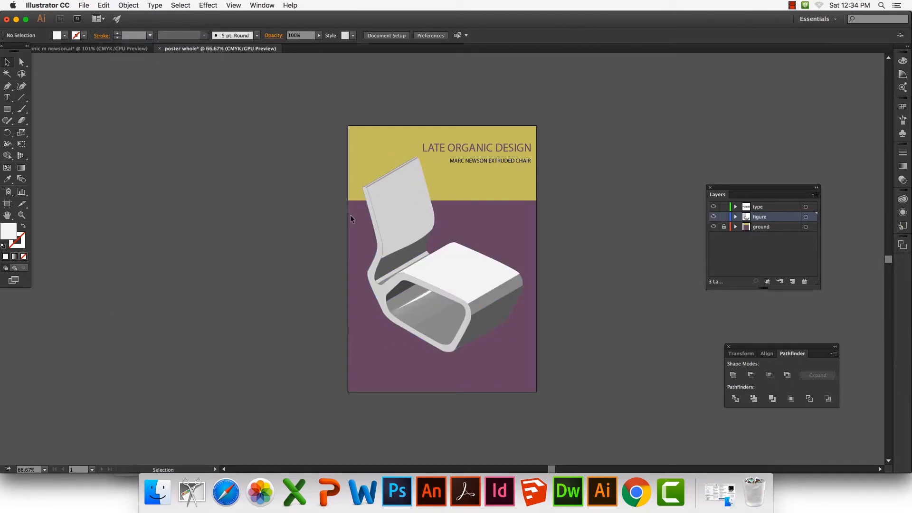
Move the grouped chair about 10.6 mm down the poster and save the document as poster whole1.ai
{"action": "left_click", "coordinate": [412, 209]}
{"action": "key", "text": "shift+Down"}
{"action": "key", "text": "shift+Down"}
{"action": "key", "text": "shift+Down"}
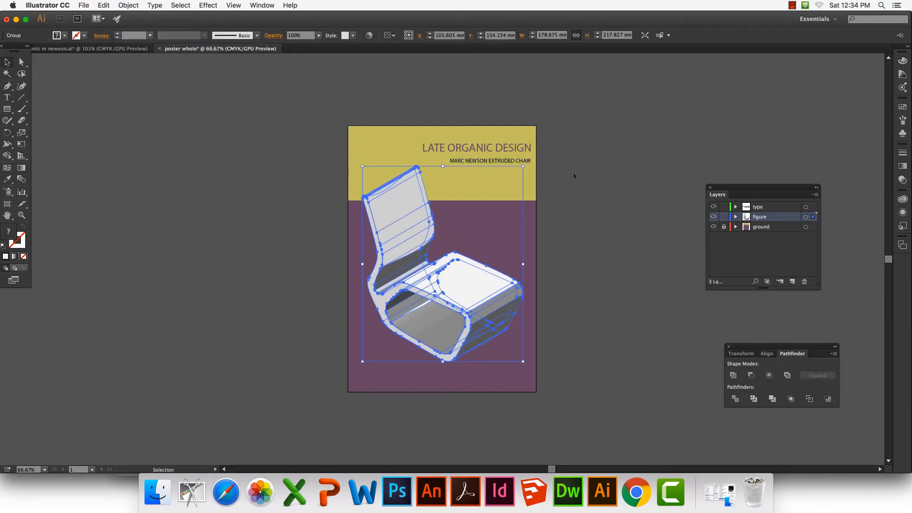
{"action": "left_click", "coordinate": [616, 170]}
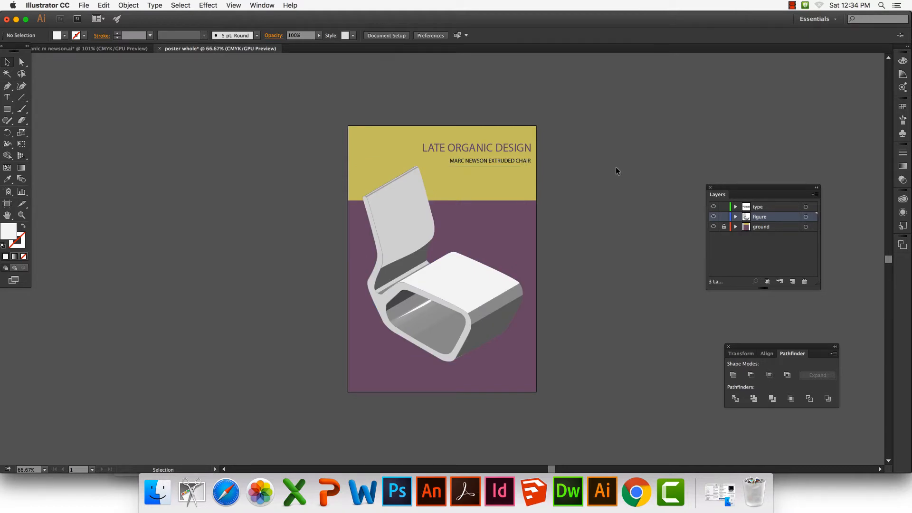
{"action": "key", "text": "super+shift+s"}
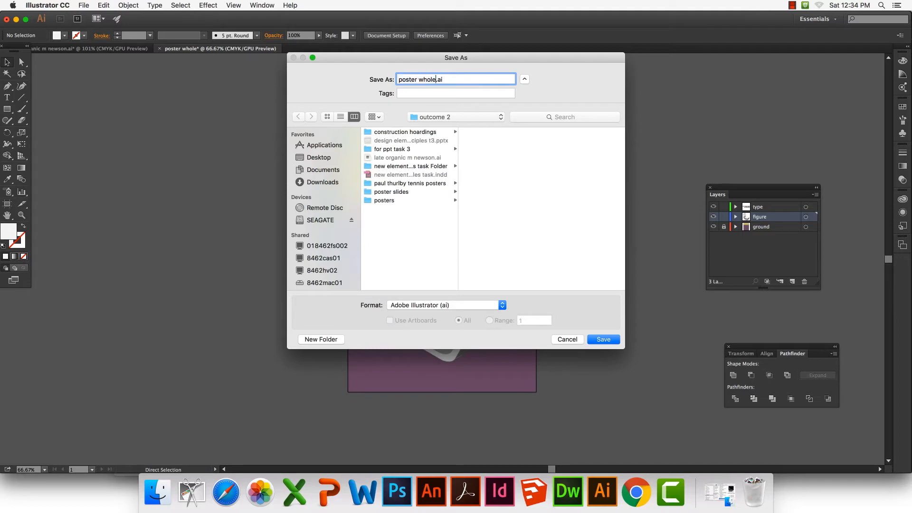
{"action": "left_click", "coordinate": [602, 339]}
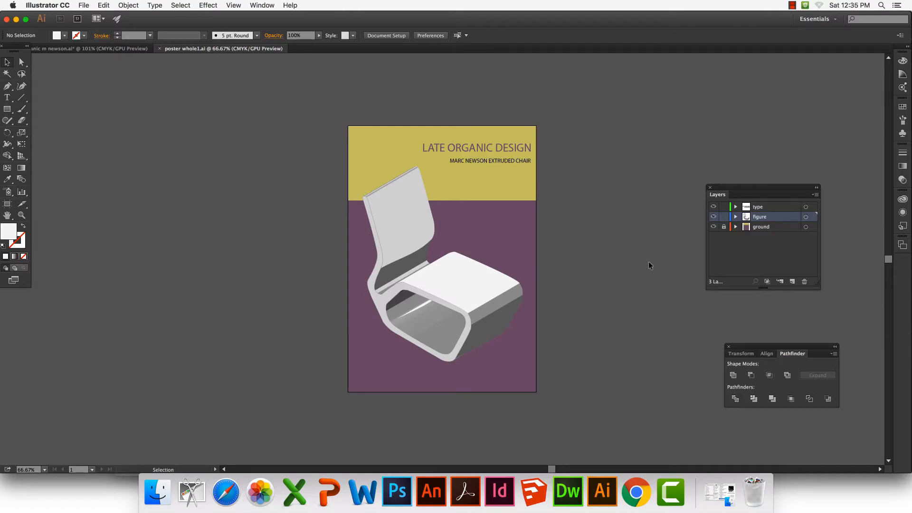
Enlarge the chair proportionally to about 276 × 337 mm and shift it so it overflows the poster's sides and upper edge
{"action": "left_click", "coordinate": [463, 285]}
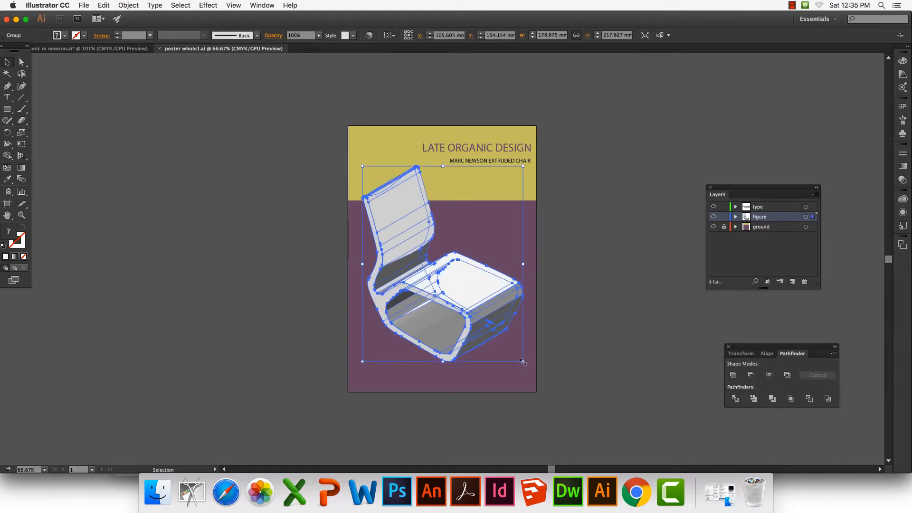
{"action": "left_click_drag", "start_coordinate": [523, 361], "coordinate": [575, 419]}
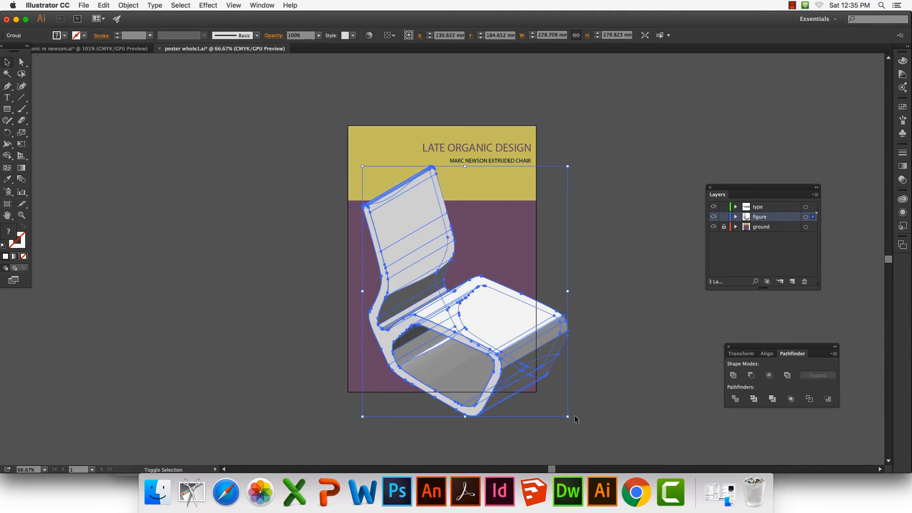
{"action": "left_click", "coordinate": [651, 360]}
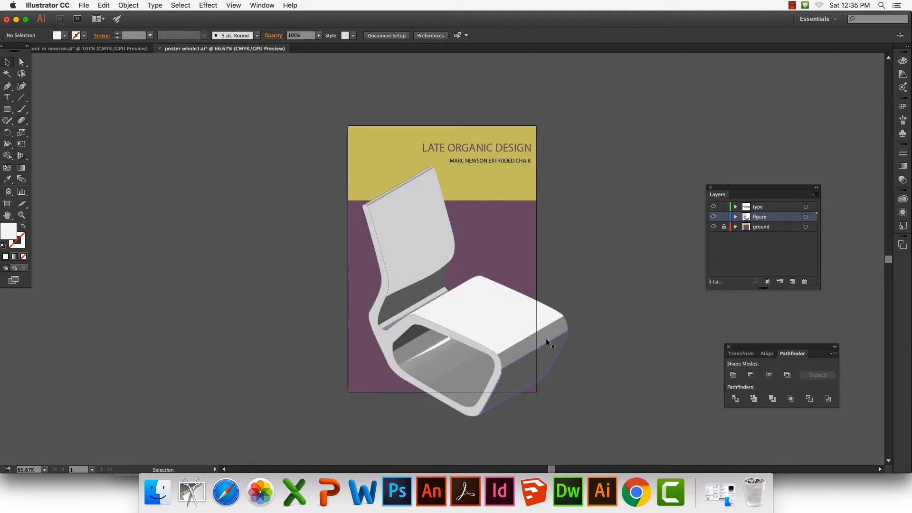
{"action": "left_click_drag", "start_coordinate": [545, 339], "coordinate": [454, 304]}
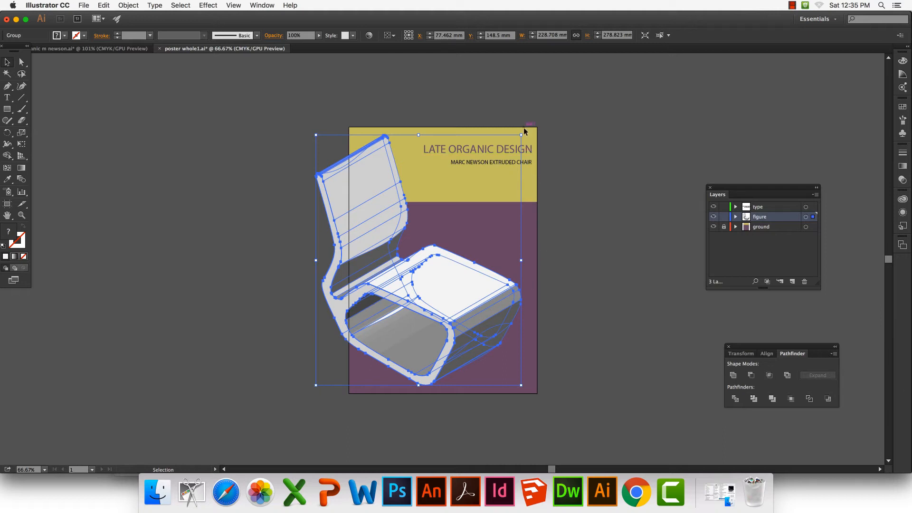
{"action": "left_click_drag", "start_coordinate": [521, 135], "coordinate": [574, 86]}
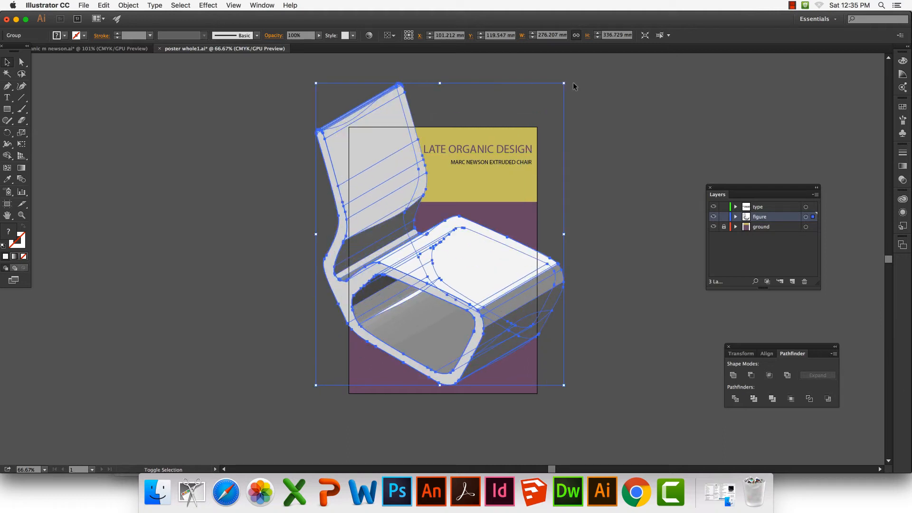
{"action": "left_click", "coordinate": [613, 229]}
Draw a 210.67 × 297 mm rectangle with no fill and a 1 pt white stroke exactly over the poster
{"action": "key", "text": "m"}
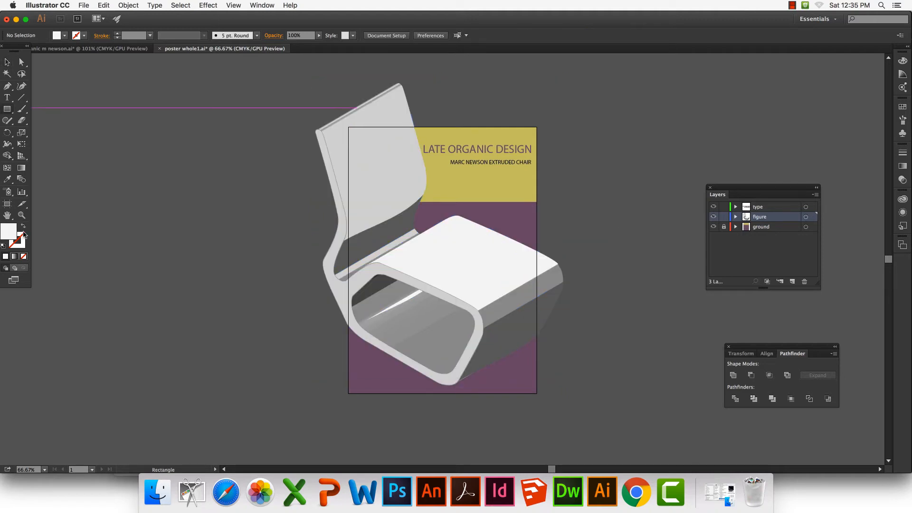
{"action": "left_click", "coordinate": [23, 228]}
{"action": "left_click", "coordinate": [23, 243]}
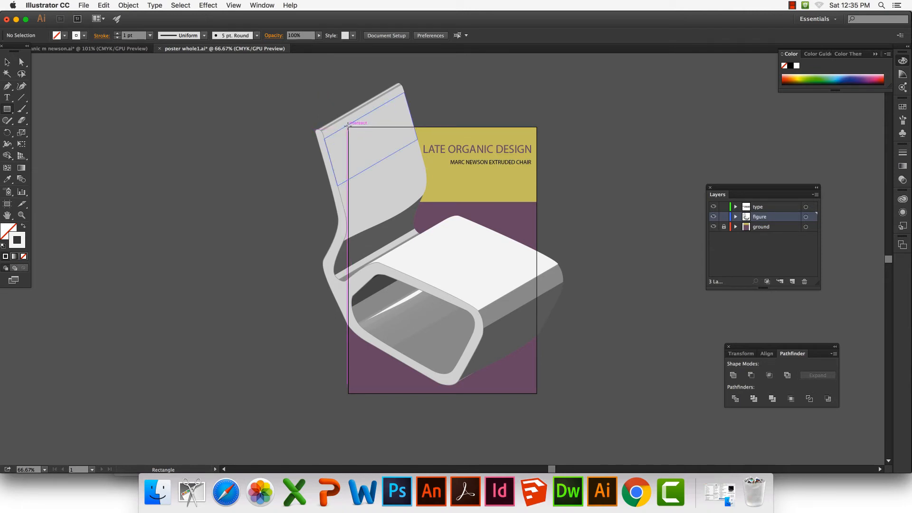
{"action": "left_click_drag", "start_coordinate": [348, 127], "coordinate": [537, 394]}
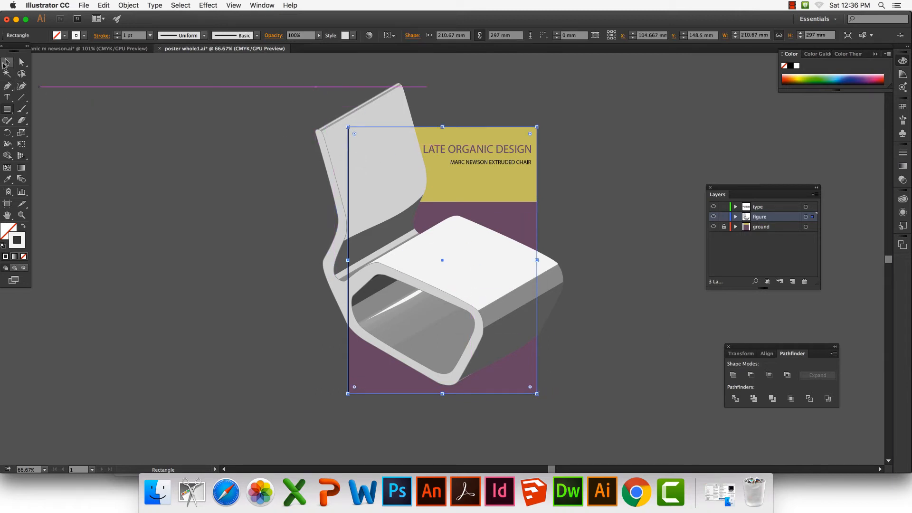
{"action": "left_click", "coordinate": [8, 63]}
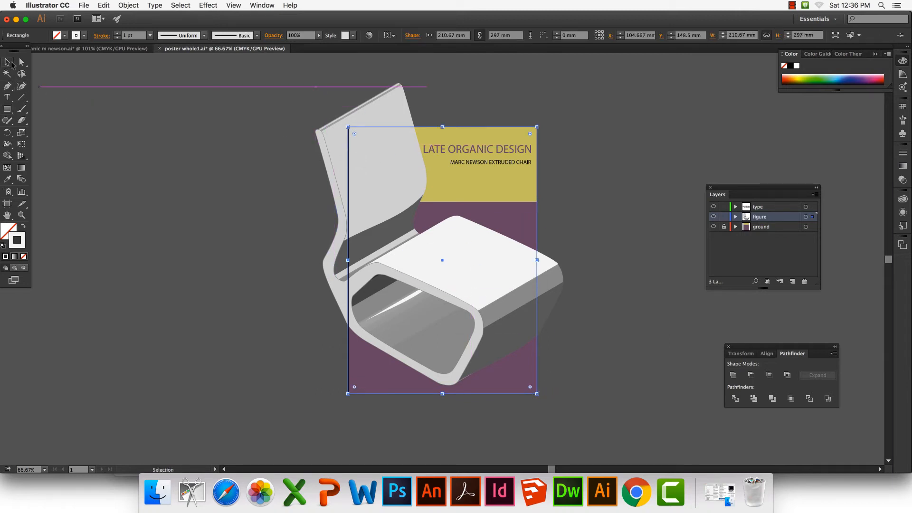
Lock the type layer, try clipping the chair with the poster-sized rectangle, and undo the clipping mask
{"action": "left_click", "coordinate": [326, 153], "text": "shift"}
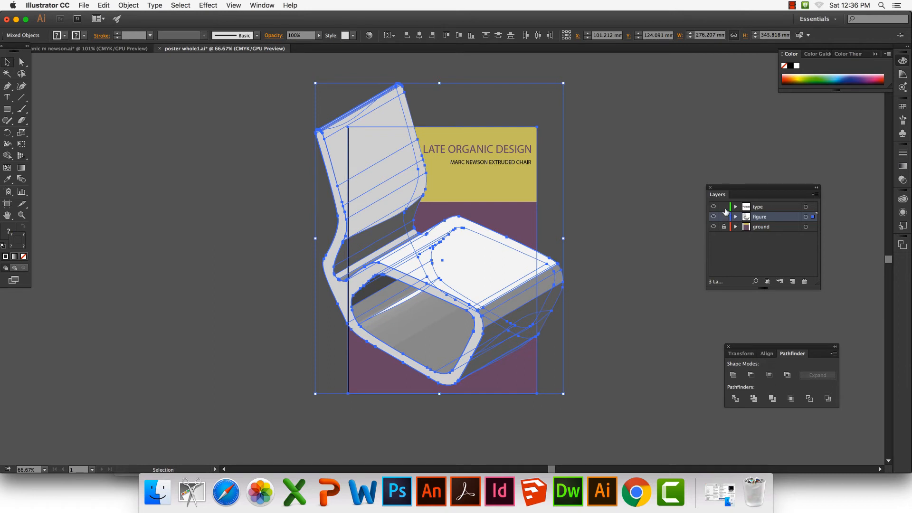
{"action": "left_click", "coordinate": [724, 207]}
{"action": "right_click", "coordinate": [491, 251]}
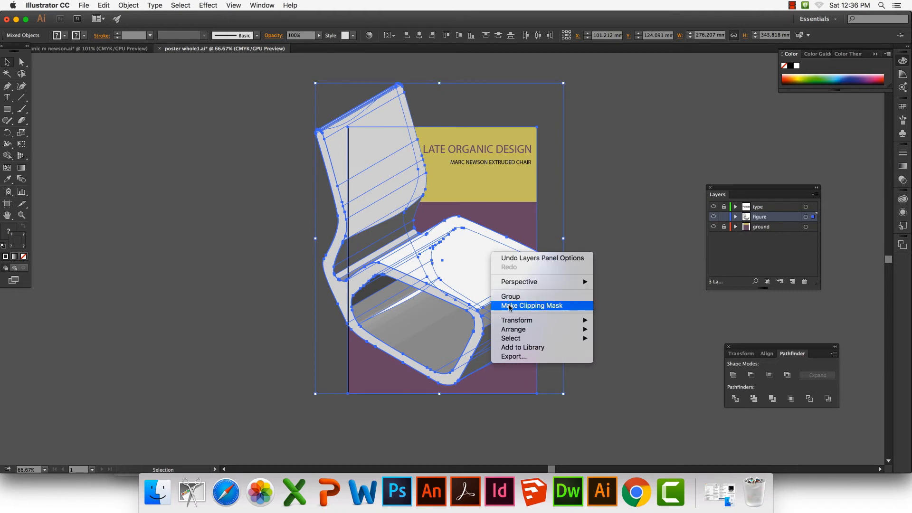
{"action": "left_click", "coordinate": [509, 306]}
{"action": "left_click", "coordinate": [589, 287]}
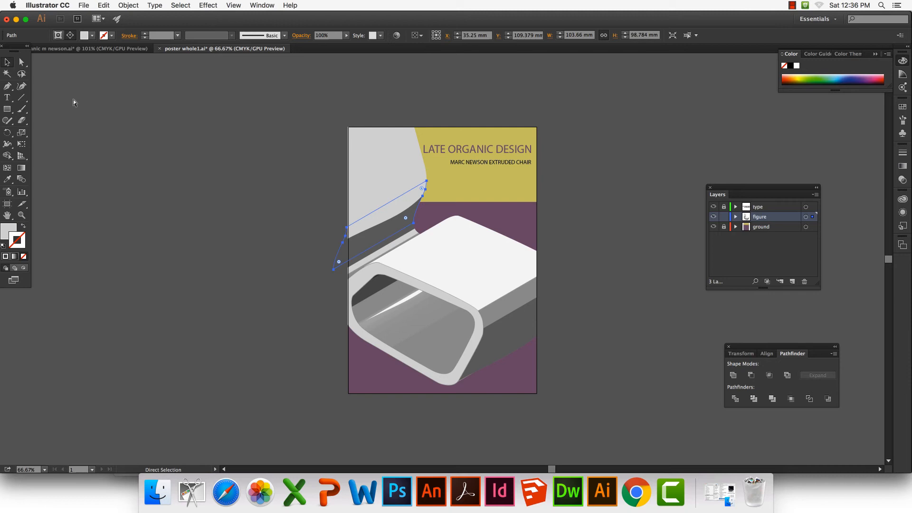
{"action": "key", "text": "super+z"}
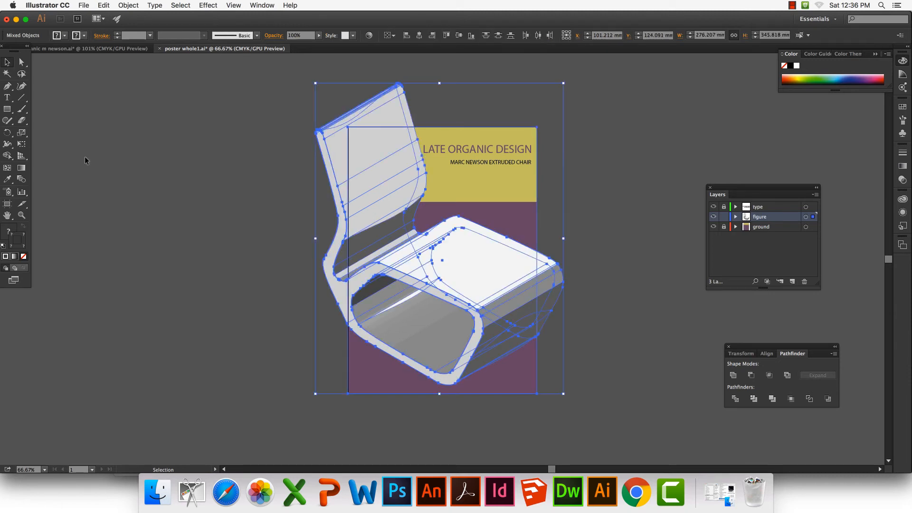
{"action": "left_click", "coordinate": [85, 157]}
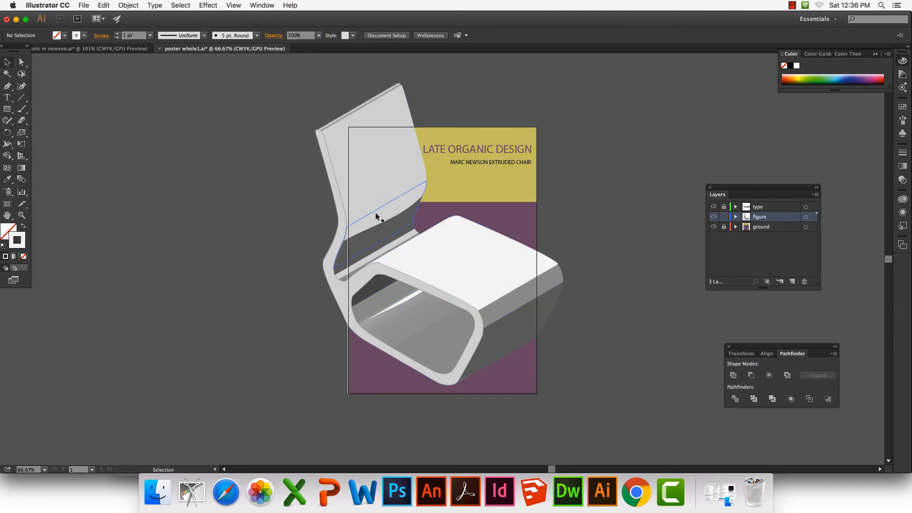
Move the enlarged chair about 18 mm down and clip it with the poster-sized rectangle
{"action": "left_click", "coordinate": [375, 191]}
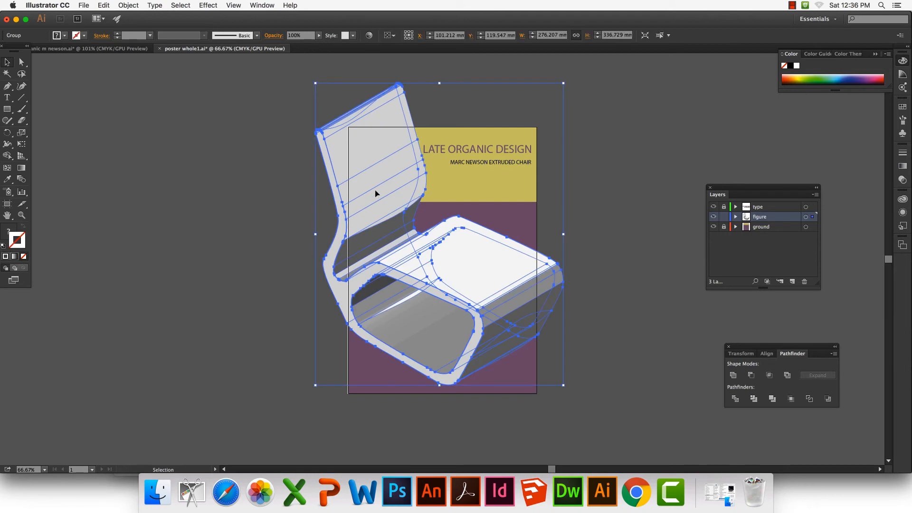
{"action": "mouse_move", "coordinate": [375, 190]}
{"action": "left_mouse_down"}
{"action": "mouse_move", "coordinate": [386, 203]}
{"action": "mouse_move", "coordinate": [376, 206]}
{"action": "left_mouse_up"}
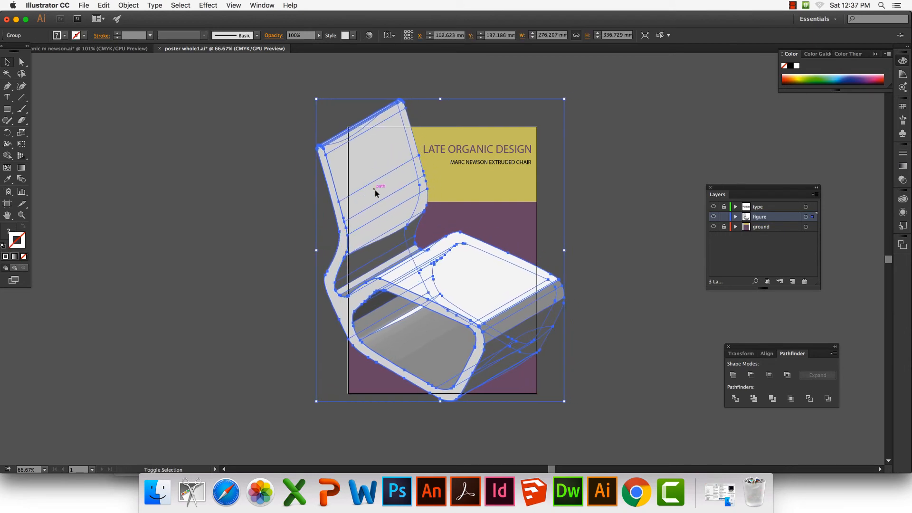
{"action": "left_click", "coordinate": [537, 226], "text": "shift"}
{"action": "right_click", "coordinate": [537, 226]}
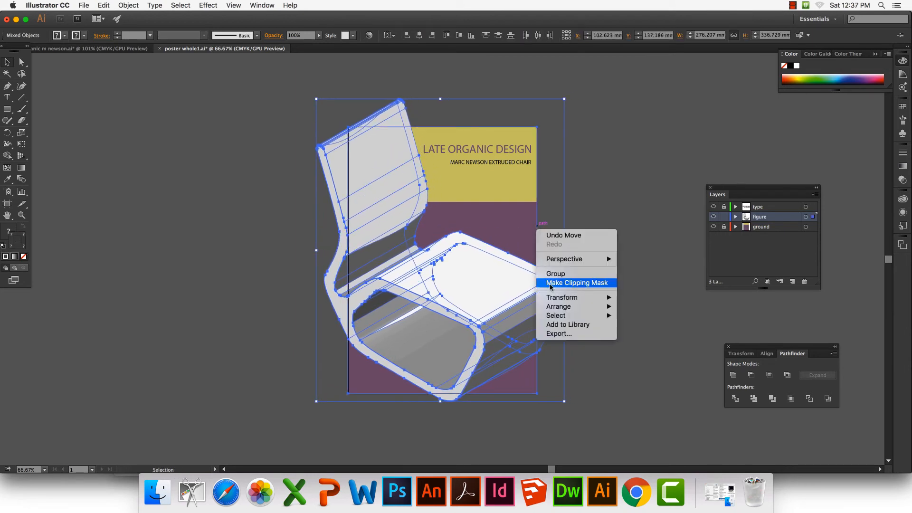
{"action": "left_click", "coordinate": [570, 283]}
Move the MARC NEWSON EXTRUDED CHAIR line down onto the purple floor and recolour it with the wall's yellow
{"action": "left_click", "coordinate": [479, 161]}
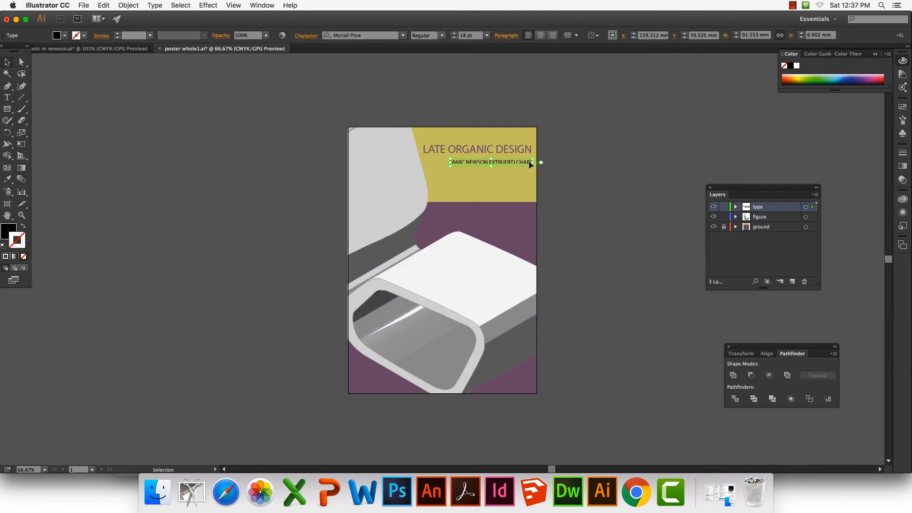
{"action": "left_click_drag", "start_coordinate": [539, 163], "coordinate": [542, 208]}
{"action": "key", "text": "i"}
{"action": "left_click", "coordinate": [462, 180]}
Shorten the title to LATE ORGANIC and increase its font size
{"action": "key", "text": "v"}
{"action": "left_click_drag", "start_coordinate": [443, 149], "coordinate": [532, 169]}
{"action": "left_click", "coordinate": [454, 38]}
{"action": "left_click", "coordinate": [453, 38]}
{"action": "left_click", "coordinate": [554, 86]}
{"action": "key", "text": "t"}
{"action": "key", "text": "BackSpace"}
{"action": "left_click", "coordinate": [7, 62]}
Place the title high on the yellow wall and shift the subtitle slightly left just below the wall's lower edge
{"action": "left_click_drag", "start_coordinate": [504, 190], "coordinate": [506, 146]}
{"action": "left_click", "coordinate": [568, 157]}
{"action": "left_click_drag", "start_coordinate": [519, 207], "coordinate": [514, 207]}
{"action": "left_click", "coordinate": [568, 190]}
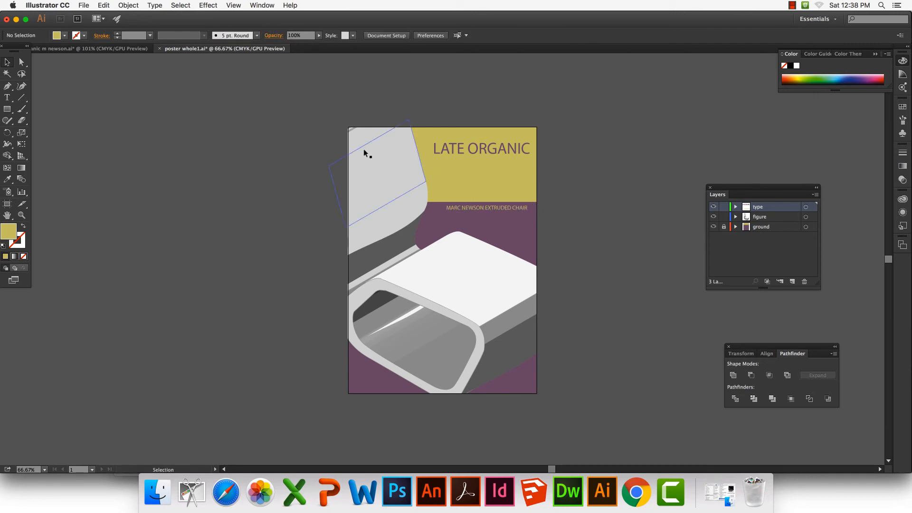
Show the rulers and try placing a vertical guide at the right end of the text lines
{"action": "key", "text": "super+r"}
{"action": "left_click_drag", "start_coordinate": [4, 152], "coordinate": [528, 150]}
{"action": "left_click", "coordinate": [567, 171]}
Save the cropped version of the poster under the new name poster PARTai.ai
{"action": "left_click", "coordinate": [83, 5]}
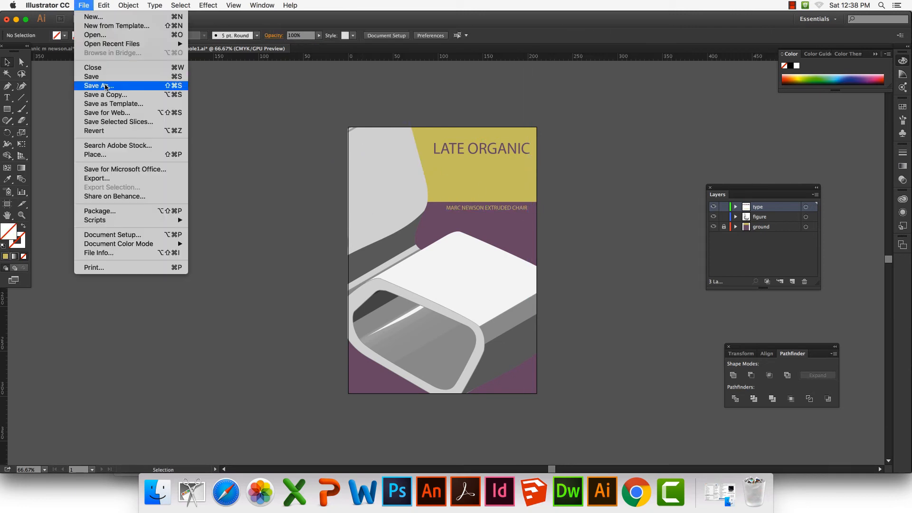
{"action": "left_click", "coordinate": [95, 116]}
{"action": "left_click_drag", "start_coordinate": [419, 80], "coordinate": [441, 80]}
{"action": "type", "text": "PART"}
{"action": "key", "text": "Return"}
{"action": "key", "text": "Return"}
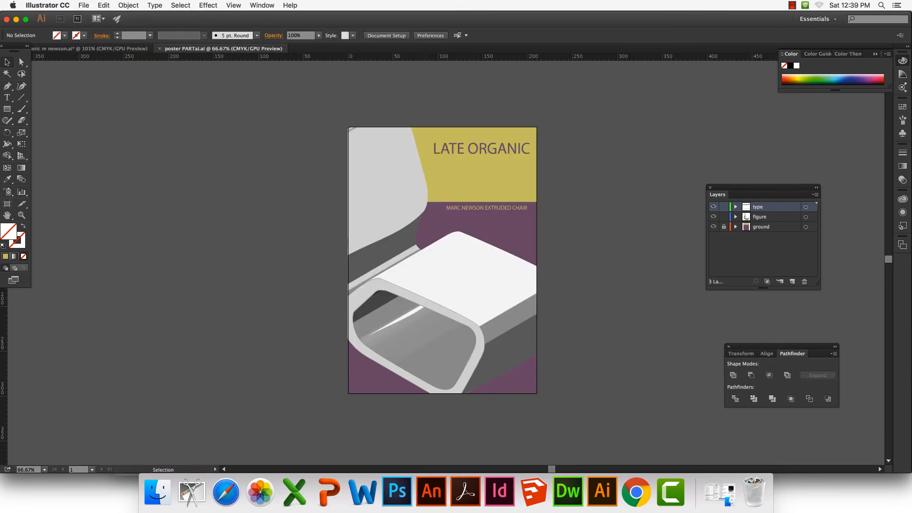
Release the chair's clipping mask and enlarge the chair to about 303 × 370 mm
{"action": "key", "text": "super+="}
{"action": "left_click", "coordinate": [367, 150]}
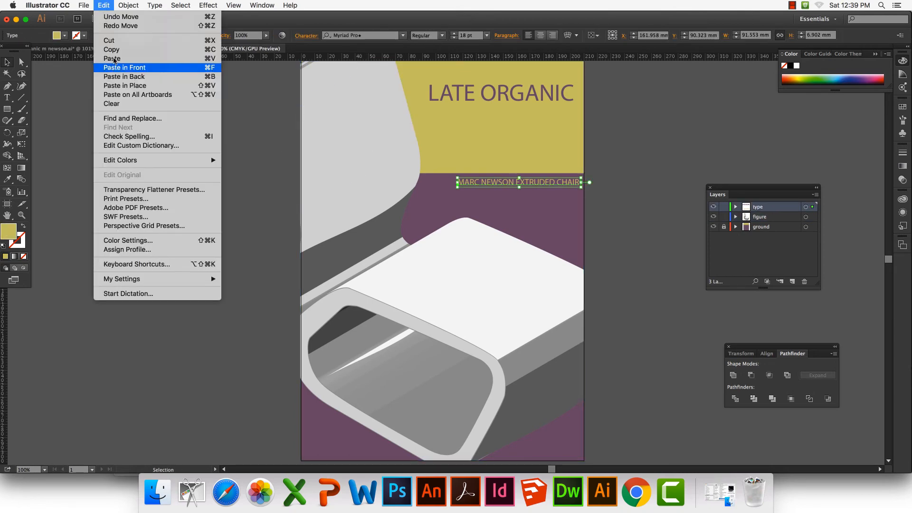
{"action": "right_click", "coordinate": [323, 160]}
{"action": "left_click", "coordinate": [371, 212]}
{"action": "key", "text": "super+minus"}
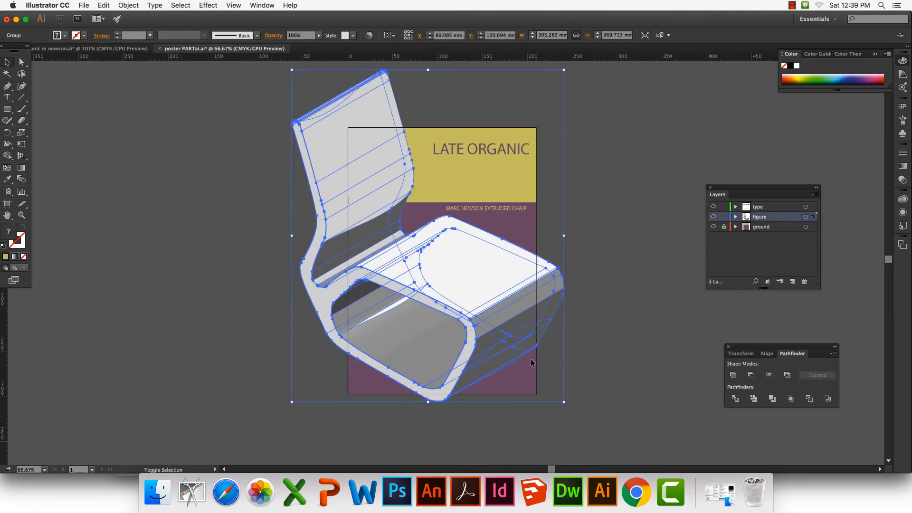
Enlarge the chair over the poster to about 333 × 405 mm and lock the type layer
{"action": "left_click_drag", "start_coordinate": [533, 343], "coordinate": [535, 331]}
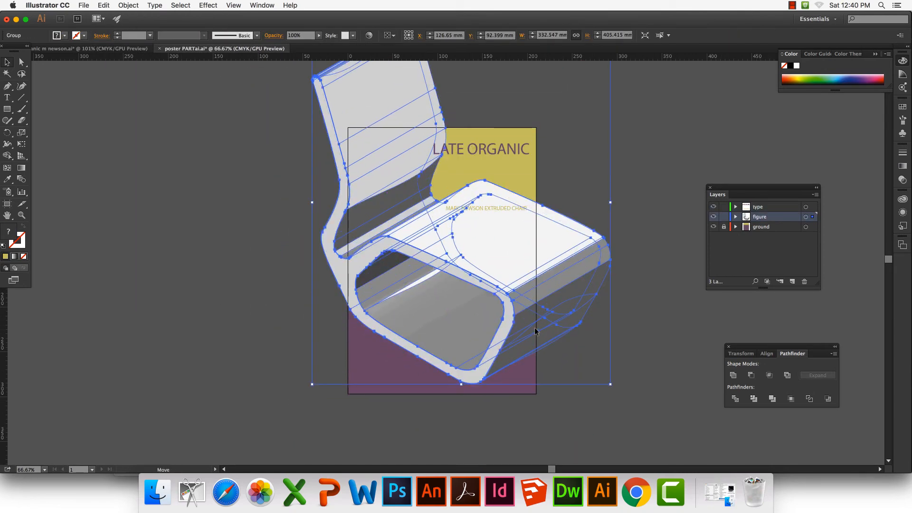
{"action": "left_click", "coordinate": [651, 320]}
{"action": "left_click", "coordinate": [724, 207]}
Try cropping the chair to the poster area with a clipping mask, and undo it
{"action": "key", "text": "super+a"}
{"action": "right_click", "coordinate": [534, 270]}
{"action": "left_click", "coordinate": [565, 326]}
{"action": "left_click", "coordinate": [577, 299]}
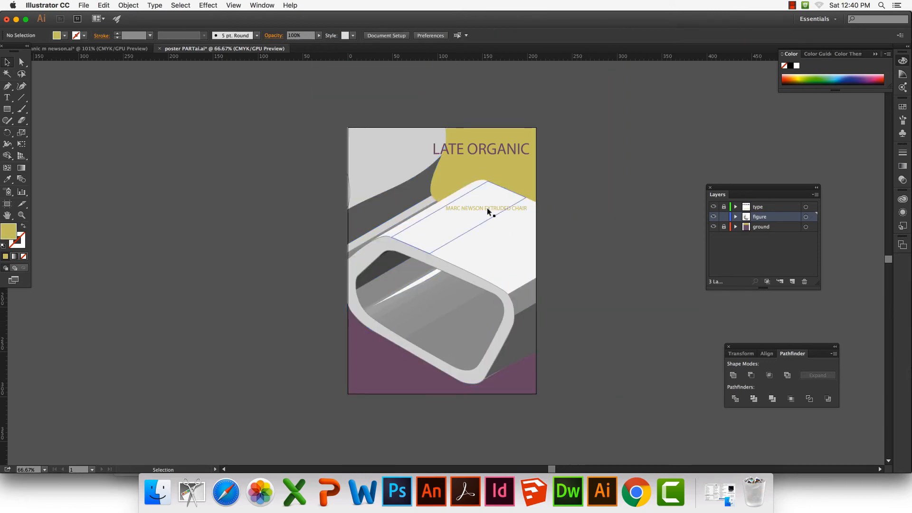
{"action": "left_click", "coordinate": [487, 210]}
{"action": "left_click", "coordinate": [304, 127]}
{"action": "key", "text": "super+z"}
{"action": "key", "text": "super+z"}
{"action": "key", "text": "super+z"}
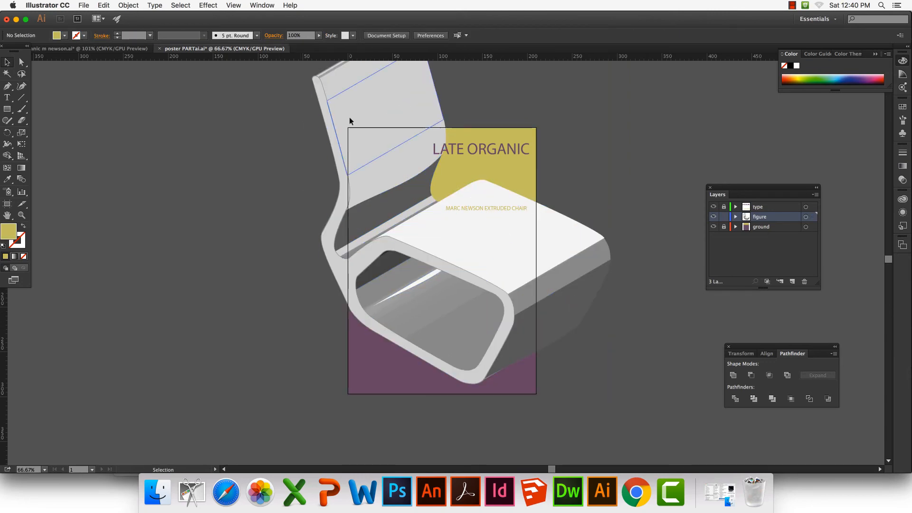
Crop the enlarged chair to the poster area with a clipping mask
{"action": "left_click_drag", "start_coordinate": [352, 118], "coordinate": [349, 118]}
{"action": "key", "text": "super+a"}
{"action": "key", "text": "super+7"}
{"action": "left_click", "coordinate": [239, 220]}
Save the poster as a new Adobe Illustrator file named poster PART2.ai
{"action": "left_click", "coordinate": [128, 5]}
{"action": "left_click", "coordinate": [95, 81]}
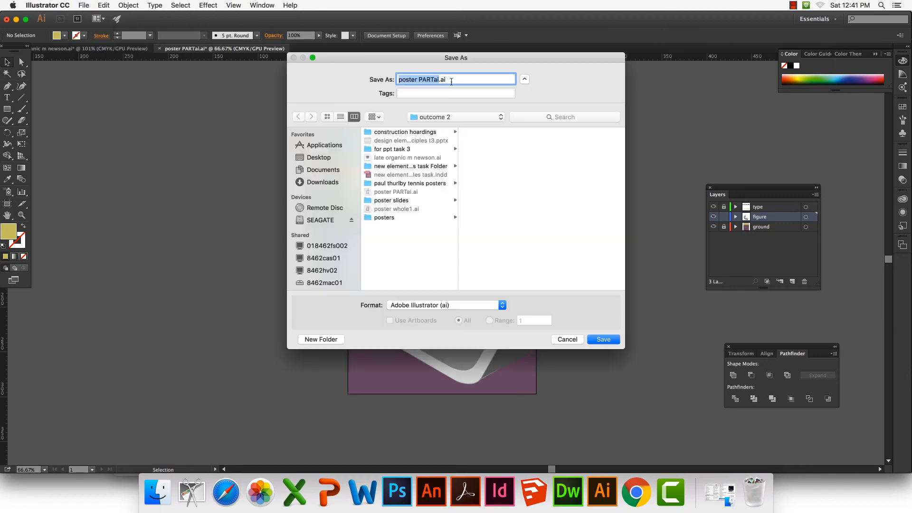
{"action": "left_click", "coordinate": [603, 339]}
{"action": "left_click", "coordinate": [546, 391]}
Release the clipping mask on the chair in poster PART2.ai
{"action": "scroll", "coordinate": [559, 315], "scroll_direction": "right", "scroll_amount": 3}
{"action": "right_click", "coordinate": [509, 232]}
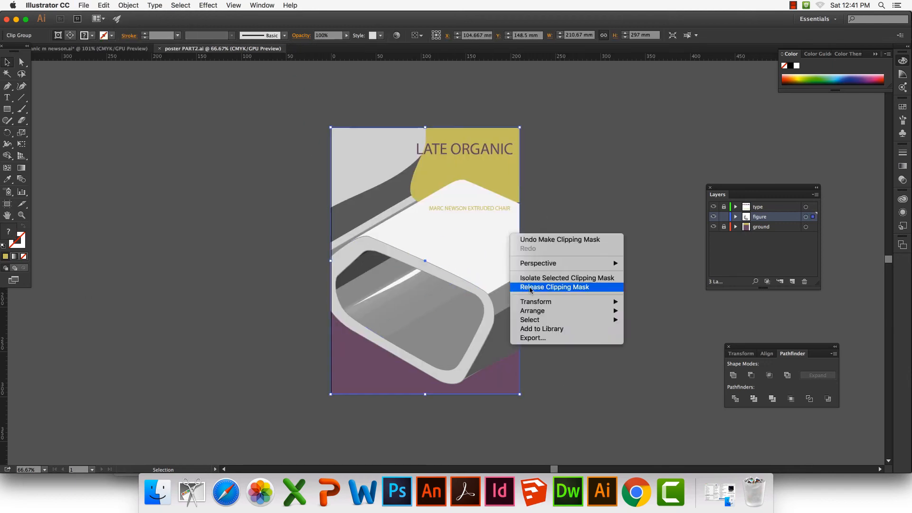
{"action": "left_click", "coordinate": [554, 287]}
{"action": "left_click", "coordinate": [632, 294]}
Enlarge the chair further and shift it so the seat spans the lower half of the poster
{"action": "left_click", "coordinate": [513, 247]}
{"action": "left_click_drag", "start_coordinate": [591, 384], "coordinate": [635, 417]}
{"action": "left_click_drag", "start_coordinate": [522, 327], "coordinate": [519, 305]}
{"action": "left_click_drag", "start_coordinate": [613, 393], "coordinate": [629, 411]}
{"action": "left_click_drag", "start_coordinate": [539, 342], "coordinate": [541, 319]}
{"action": "left_click_drag", "start_coordinate": [631, 389], "coordinate": [638, 400]}
{"action": "left_click_drag", "start_coordinate": [497, 310], "coordinate": [448, 373]}
{"action": "left_click", "coordinate": [614, 319]}
Try cropping the larger chair to the poster with a clipping mask, and release the mask again
{"action": "key", "text": "super+a"}
{"action": "key", "text": "super+7"}
{"action": "right_click", "coordinate": [502, 340]}
{"action": "left_click", "coordinate": [547, 396]}
{"action": "left_click", "coordinate": [631, 305]}
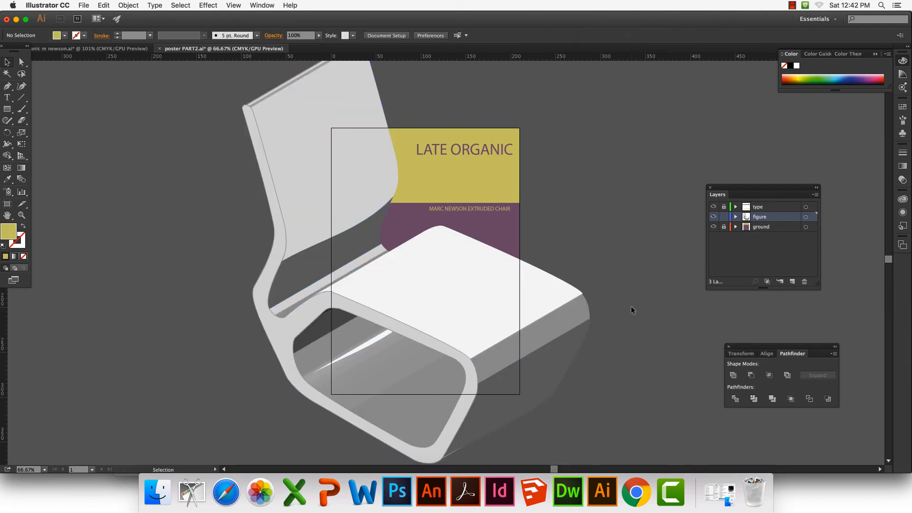
Shift the chair slightly left and down, try a clipping mask on it, and undo the mask
{"action": "left_click_drag", "start_coordinate": [567, 303], "coordinate": [537, 322]}
{"action": "left_click", "coordinate": [553, 269]}
{"action": "key", "text": "super+a"}
{"action": "key", "text": "super+7"}
{"action": "scroll", "coordinate": [514, 379], "scroll_direction": "left", "scroll_amount": 1}
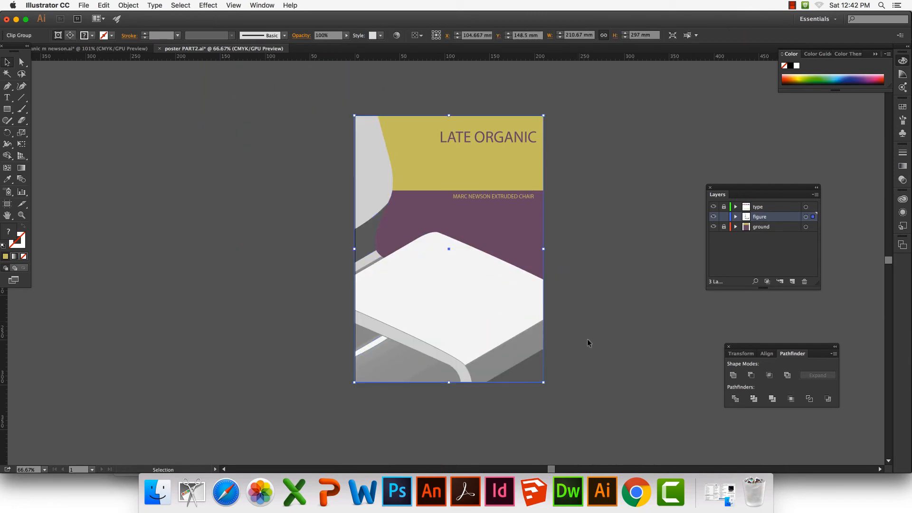
{"action": "key", "text": "super+z"}
Move the chair well to the right so its backrest covers the poster's upper right area, leaving it unmasked
{"action": "left_click_drag", "start_coordinate": [339, 307], "coordinate": [496, 285]}
{"action": "right_click", "coordinate": [469, 198]}
{"action": "left_click", "coordinate": [492, 255]}
{"action": "left_click", "coordinate": [356, 197]}
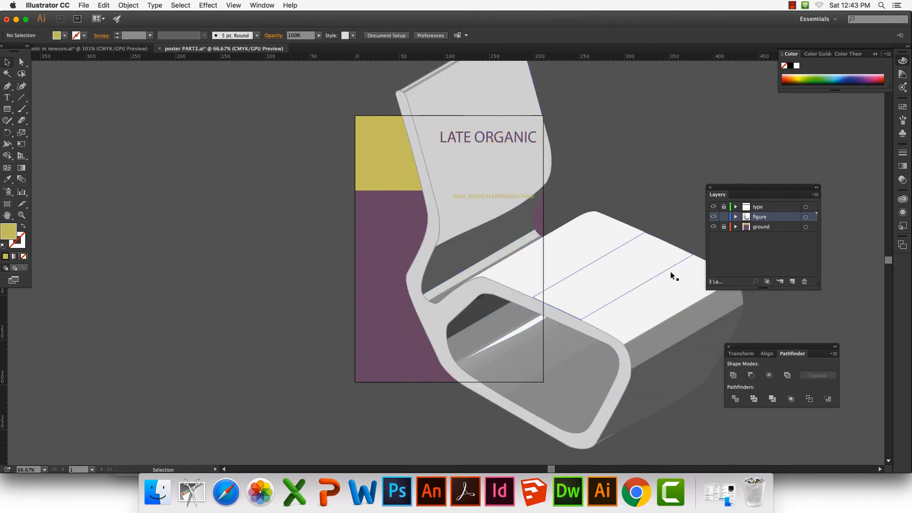
Draw a rectangle of about 210 × 297 mm over the poster on the figure layer, with a yellow stroke and no fill
{"action": "left_click", "coordinate": [714, 206]}
{"action": "left_click", "coordinate": [713, 227]}
{"action": "left_click", "coordinate": [714, 216]}
{"action": "left_click_drag", "start_coordinate": [713, 226], "coordinate": [713, 206]}
{"action": "left_click", "coordinate": [7, 109]}
{"action": "mouse_move", "coordinate": [355, 115]}
{"action": "left_mouse_down"}
{"action": "mouse_move", "coordinate": [519, 379]}
{"action": "mouse_move", "coordinate": [543, 382]}
{"action": "left_mouse_up"}
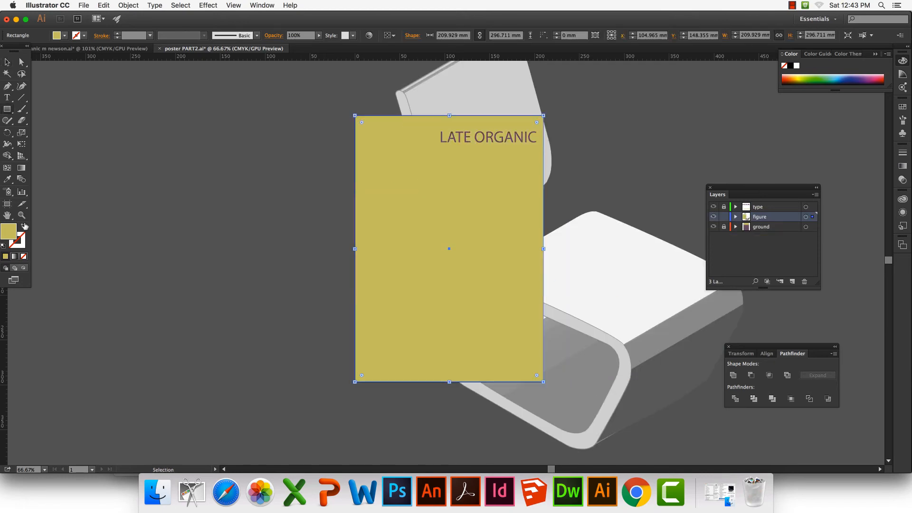
{"action": "left_click", "coordinate": [23, 226]}
Try clipping the chair to the new outline rectangle, and undo the attempt
{"action": "key", "text": "super+a"}
{"action": "right_click", "coordinate": [533, 184]}
{"action": "left_click", "coordinate": [583, 236]}
{"action": "left_click", "coordinate": [592, 238]}
{"action": "key", "text": "super+z"}
{"action": "left_click", "coordinate": [544, 444]}
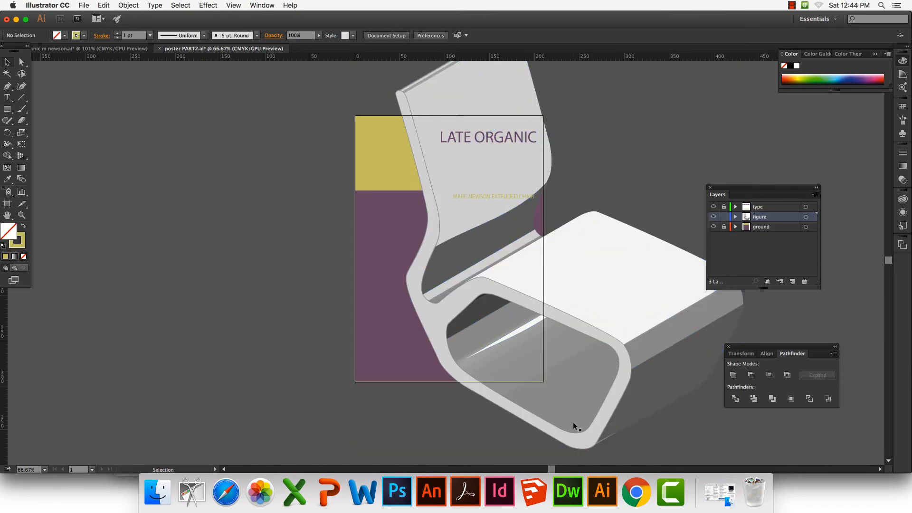
Clip the chair to the poster-sized rectangle, then lock the figure layer and unlock the type layer
{"action": "key", "text": "super+a"}
{"action": "right_click", "coordinate": [521, 328]}
{"action": "left_click", "coordinate": [542, 381]}
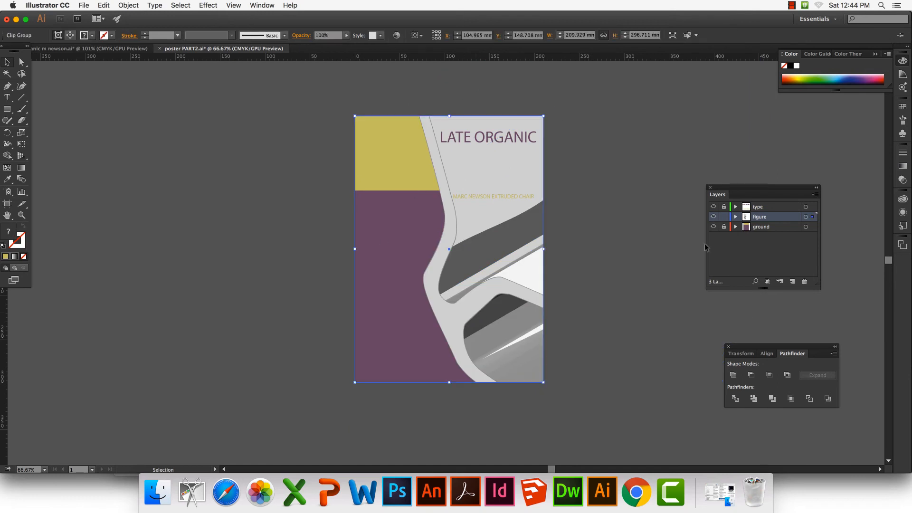
{"action": "left_click", "coordinate": [723, 217]}
{"action": "left_click", "coordinate": [724, 207]}
Draw a curved yellow path with no fill on the type layer, following the chair's left edge over the purple ground
{"action": "left_click_drag", "start_coordinate": [496, 196], "coordinate": [491, 169]}
{"action": "key", "text": "super+z"}
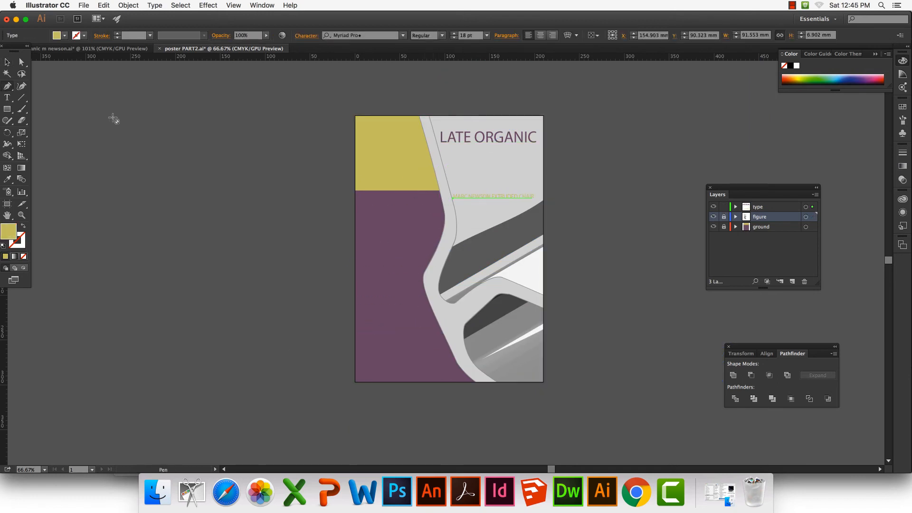
{"action": "left_click", "coordinate": [759, 207]}
{"action": "left_click_drag", "start_coordinate": [434, 195], "coordinate": [445, 209]}
{"action": "left_click_drag", "start_coordinate": [422, 268], "coordinate": [408, 290]}
{"action": "left_click", "coordinate": [21, 62]}
{"action": "left_click", "coordinate": [23, 226]}
{"action": "mouse_move", "coordinate": [448, 206]}
{"action": "left_mouse_down"}
{"action": "mouse_move", "coordinate": [451, 195]}
{"action": "mouse_move", "coordinate": [445, 214]}
{"action": "left_mouse_up"}
{"action": "mouse_move", "coordinate": [436, 246]}
{"action": "left_mouse_down"}
{"action": "mouse_move", "coordinate": [436, 238]}
{"action": "mouse_move", "coordinate": [391, 322]}
{"action": "left_mouse_up"}
Cut the subtitle MARC NEWSON EXTRUDED CHAIR and paste it as type along the curved path
{"action": "left_click", "coordinate": [7, 97]}
{"action": "triple_click", "coordinate": [467, 197]}
{"action": "key", "text": "super+x"}
{"action": "left_click", "coordinate": [436, 197]}
{"action": "key", "text": "super+v"}
{"action": "left_click", "coordinate": [22, 63]}
{"action": "left_click_drag", "start_coordinate": [426, 207], "coordinate": [434, 197]}
Undo the last edits to the subtitle and its curve, and redo them
{"action": "key", "text": "super+z"}
{"action": "key", "text": "super+z"}
{"action": "key", "text": "super+z"}
{"action": "key", "text": "super+z"}
{"action": "key", "text": "super+z"}
{"action": "key", "text": "super+z"}
{"action": "key", "text": "super+z"}
{"action": "key", "text": "super+z"}
{"action": "key", "text": "super+z"}
{"action": "key", "text": "super+z"}
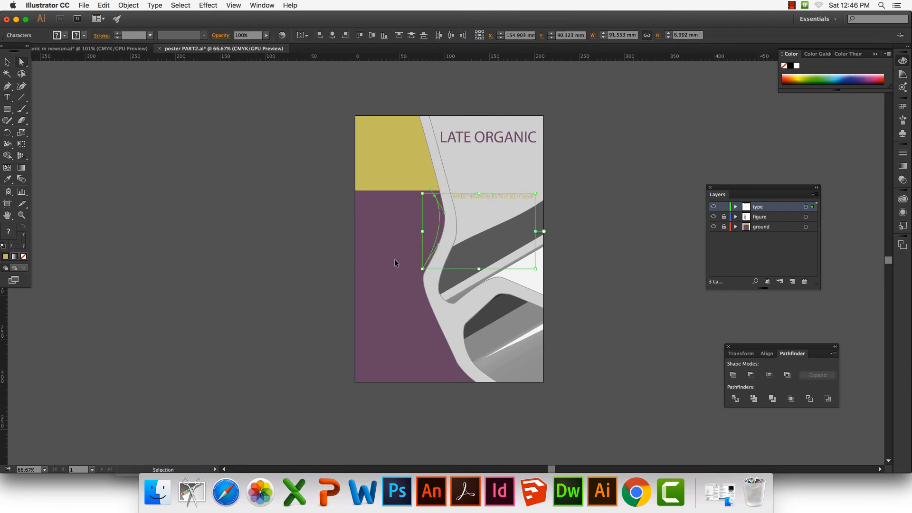
{"action": "key", "text": "super+shift+z"}
{"action": "key", "text": "super+shift+z"}
{"action": "key", "text": "super+shift+z"}
{"action": "key", "text": "super+shift+z"}
{"action": "key", "text": "super+shift+z"}
{"action": "key", "text": "super+shift+z"}
{"action": "key", "text": "super+shift+z"}
{"action": "key", "text": "super+shift+z"}
{"action": "key", "text": "super+shift+z"}
{"action": "key", "text": "super+shift+z"}
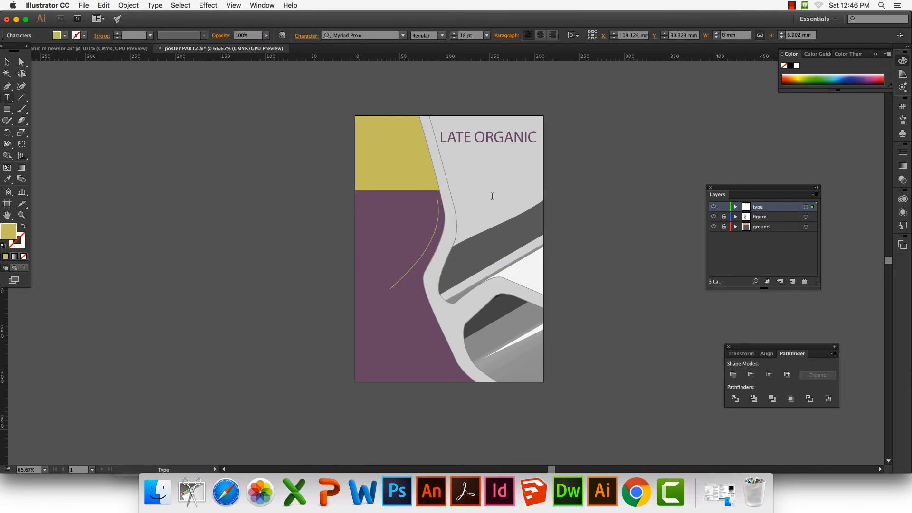
{"action": "left_click", "coordinate": [7, 62]}
{"action": "left_click", "coordinate": [69, 104]}
Set the LATE ORGANIC title in Andale Mono and move it to the bottom left of the poster
{"action": "mouse_move", "coordinate": [482, 141]}
{"action": "left_mouse_down"}
{"action": "mouse_move", "coordinate": [405, 153]}
{"action": "mouse_move", "coordinate": [480, 141]}
{"action": "left_mouse_up"}
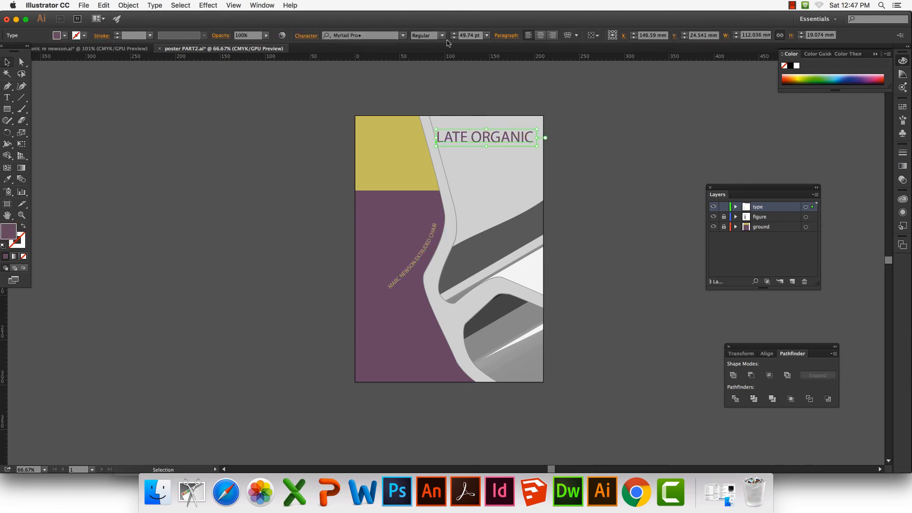
{"action": "left_click", "coordinate": [402, 35]}
{"action": "scroll", "coordinate": [356, 254], "scroll_direction": "down", "scroll_amount": 15}
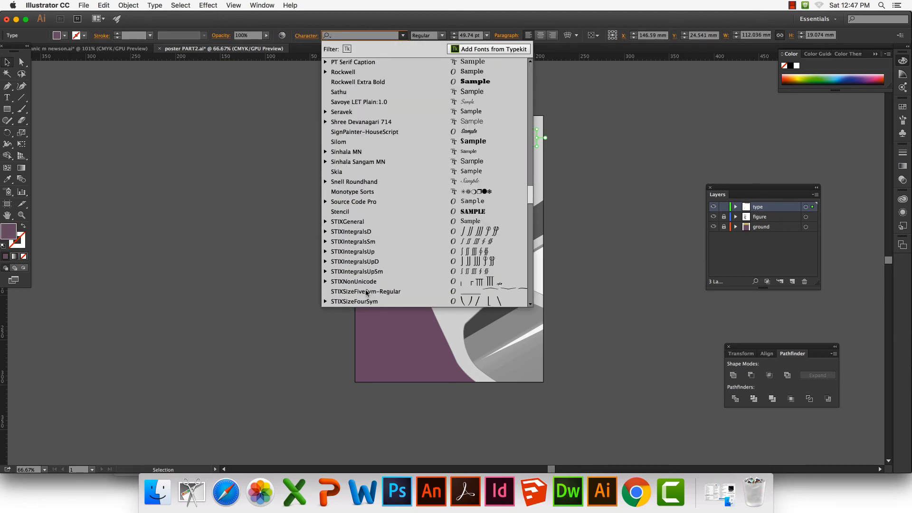
{"action": "left_click", "coordinate": [345, 272]}
{"action": "left_click", "coordinate": [154, 6]}
{"action": "mouse_move", "coordinate": [163, 26]}
{"action": "left_click", "coordinate": [307, 48]}
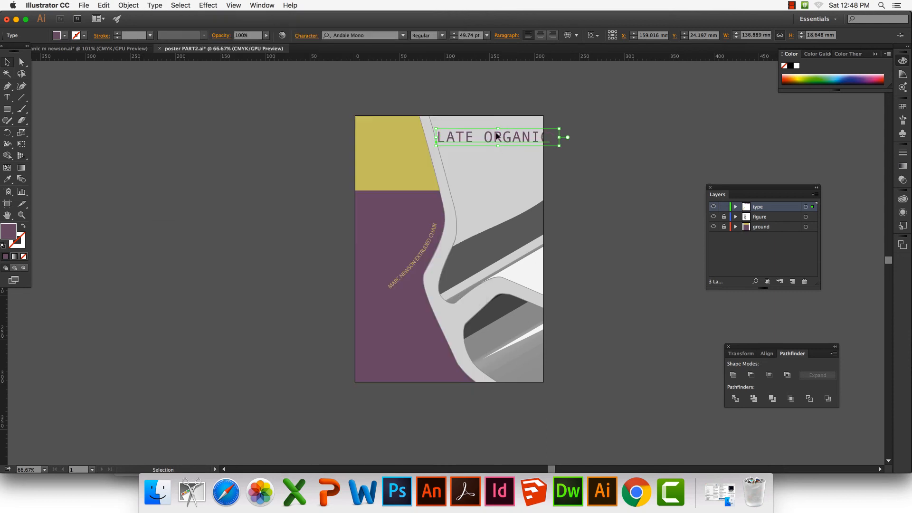
{"action": "left_click_drag", "start_coordinate": [519, 136], "coordinate": [483, 367]}
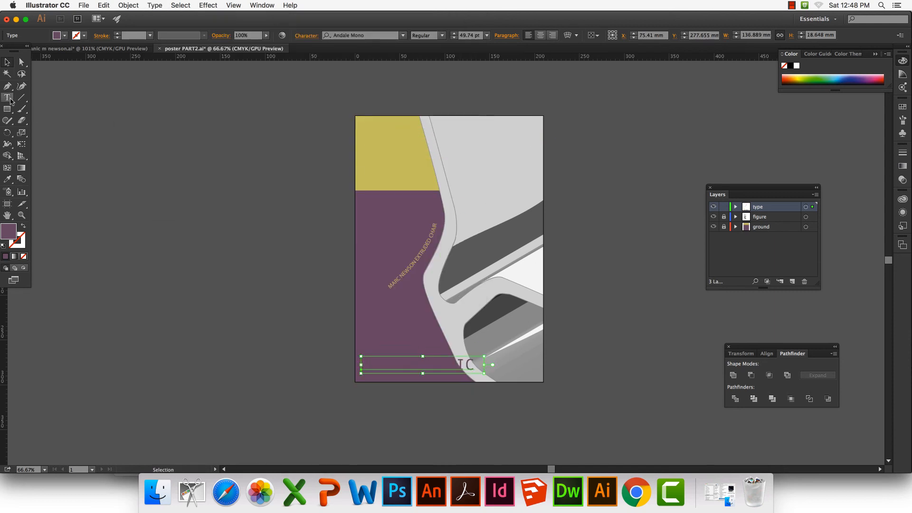
Draw a shallow rising curve across the chair's backrest with a purple stroke and no fill
{"action": "key", "text": "p"}
{"action": "left_click", "coordinate": [457, 210]}
{"action": "left_click_drag", "start_coordinate": [534, 175], "coordinate": [544, 167]}
{"action": "left_click", "coordinate": [24, 226]}
Cut the LATE ORGANIC title and paste it as type along the curve on the backrest
{"action": "left_click", "coordinate": [7, 98]}
{"action": "left_click", "coordinate": [466, 365]}
{"action": "key", "text": "super+a"}
{"action": "key", "text": "super+x"}
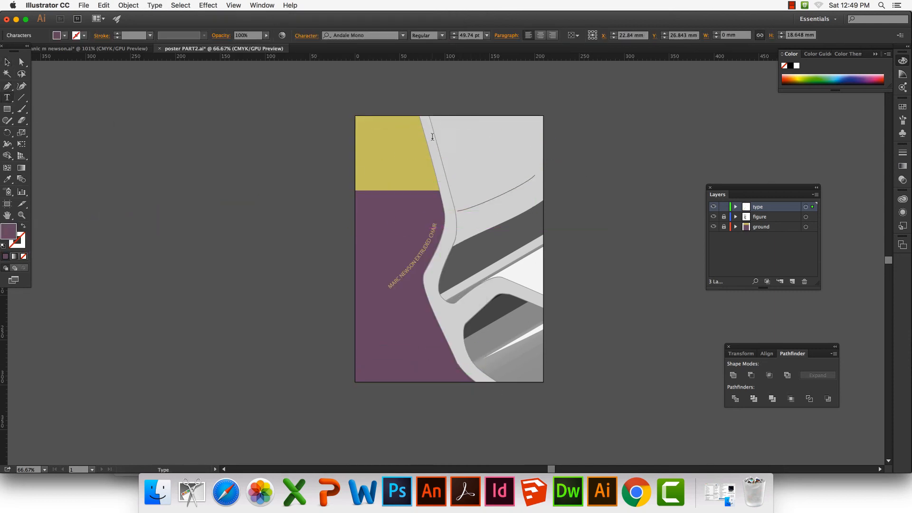
{"action": "left_click", "coordinate": [7, 97]}
{"action": "left_click", "coordinate": [472, 205]}
{"action": "key", "text": "super+v"}
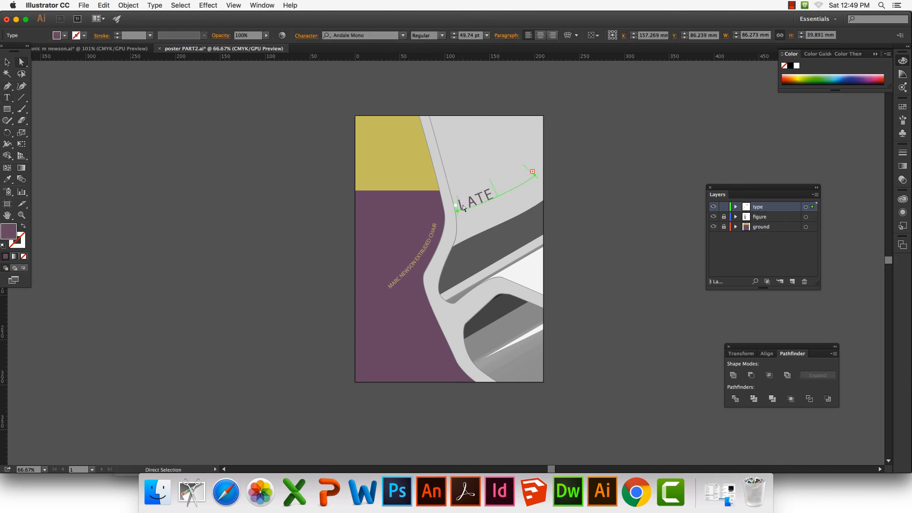
Set the curved title's size to 34 pt and move it higher on the chair's backrest
{"action": "key", "text": "super+a"}
{"action": "left_click", "coordinate": [454, 38]}
{"action": "left_click", "coordinate": [8, 62]}
{"action": "left_click", "coordinate": [93, 114]}
{"action": "left_click_drag", "start_coordinate": [492, 194], "coordinate": [496, 161]}
{"action": "mouse_move", "coordinate": [484, 173]}
{"action": "left_mouse_down"}
{"action": "mouse_move", "coordinate": [382, 237]}
{"action": "mouse_move", "coordinate": [422, 243]}
{"action": "mouse_move", "coordinate": [496, 161]}
{"action": "left_mouse_up"}
Try sampling the wall's yellow for the curved title, and return it to the ground's purple
{"action": "left_click", "coordinate": [7, 179]}
{"action": "left_click", "coordinate": [394, 171]}
{"action": "left_click", "coordinate": [7, 62]}
{"action": "left_click", "coordinate": [98, 114]}
{"action": "left_click", "coordinate": [22, 62]}
{"action": "left_click", "coordinate": [398, 233]}
{"action": "left_click", "coordinate": [275, 217]}
{"action": "left_click", "coordinate": [7, 179]}
{"action": "left_click", "coordinate": [372, 200]}
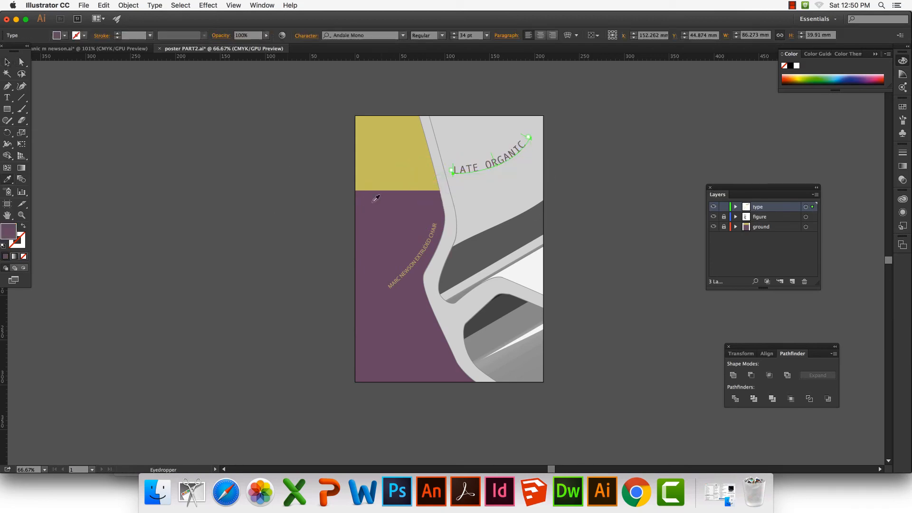
Change the curved title's font to Franklin Gothic Medium
{"action": "left_click", "coordinate": [403, 36]}
{"action": "left_click", "coordinate": [362, 105]}
{"action": "left_click", "coordinate": [403, 35]}
{"action": "scroll", "coordinate": [370, 236], "scroll_direction": "down", "scroll_amount": 15}
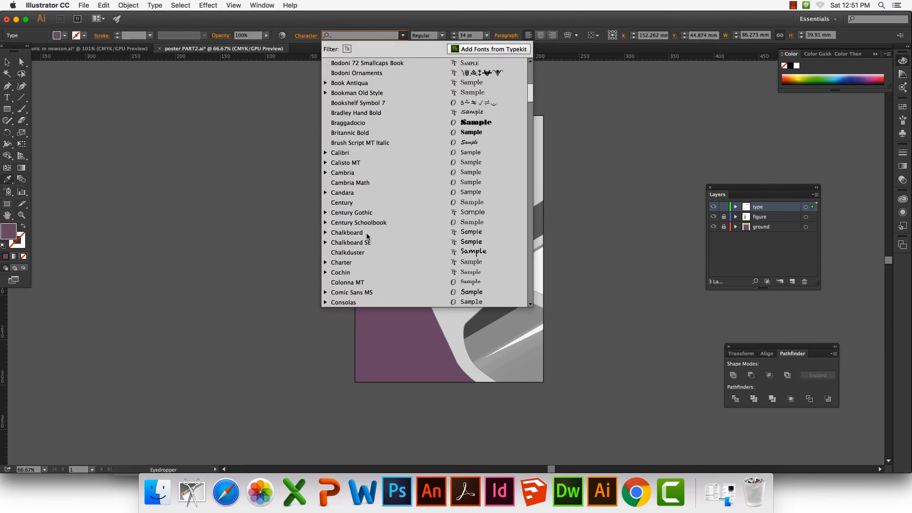
{"action": "left_click", "coordinate": [371, 274]}
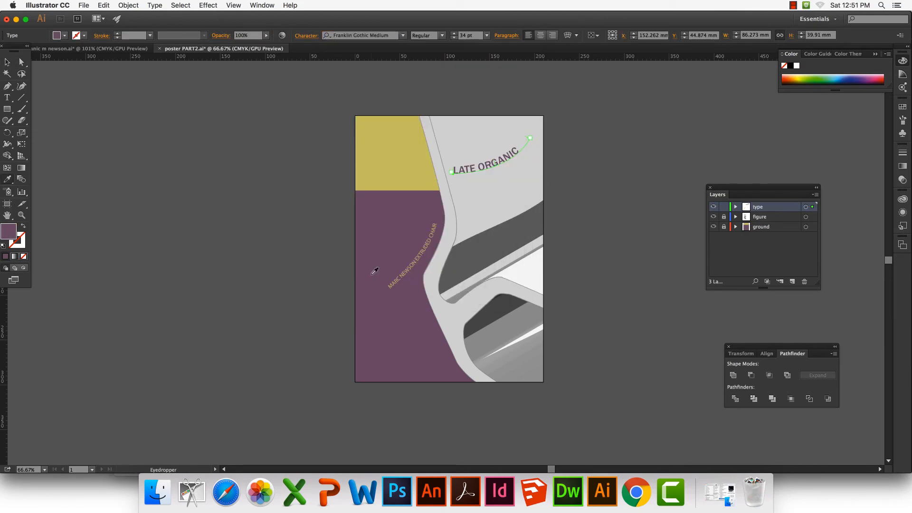
Unlock the ground layer, move the yellow rectangle off the page to the left, and extend the purple one to the poster's top
{"action": "left_click", "coordinate": [724, 227]}
{"action": "left_click", "coordinate": [396, 155]}
{"action": "left_click", "coordinate": [8, 62]}
{"action": "left_click", "coordinate": [617, 190]}
{"action": "left_click_drag", "start_coordinate": [407, 138], "coordinate": [53, 134]}
{"action": "left_click", "coordinate": [399, 180]}
{"action": "left_click_drag", "start_coordinate": [449, 134], "coordinate": [447, 115]}
{"action": "left_click", "coordinate": [680, 117]}
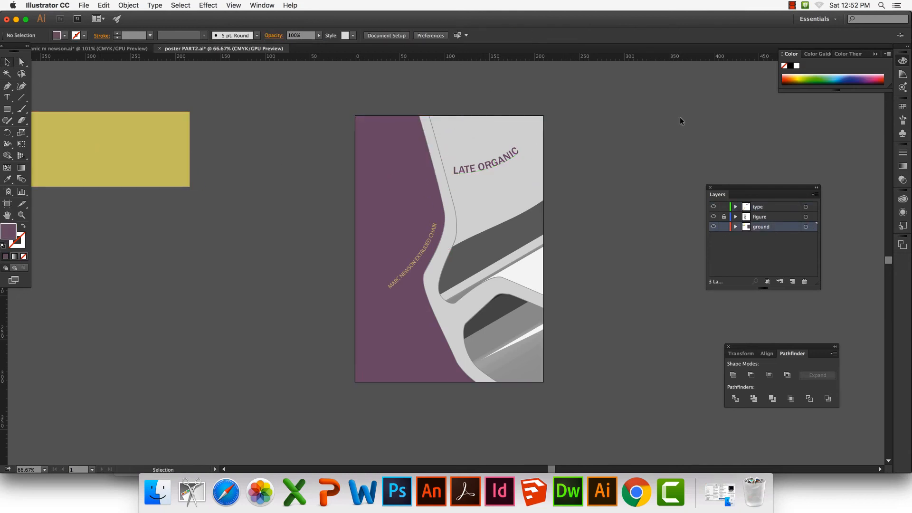
Rotate the curved subtitle, place it just below the title on the backrest, and colour it purple
{"action": "left_click", "coordinate": [422, 251]}
{"action": "left_click_drag", "start_coordinate": [442, 193], "coordinate": [466, 216]}
{"action": "left_click_drag", "start_coordinate": [414, 251], "coordinate": [497, 173]}
{"action": "left_click", "coordinate": [8, 179]}
{"action": "left_click", "coordinate": [397, 162]}
{"action": "left_click", "coordinate": [7, 62]}
{"action": "left_click", "coordinate": [141, 90]}
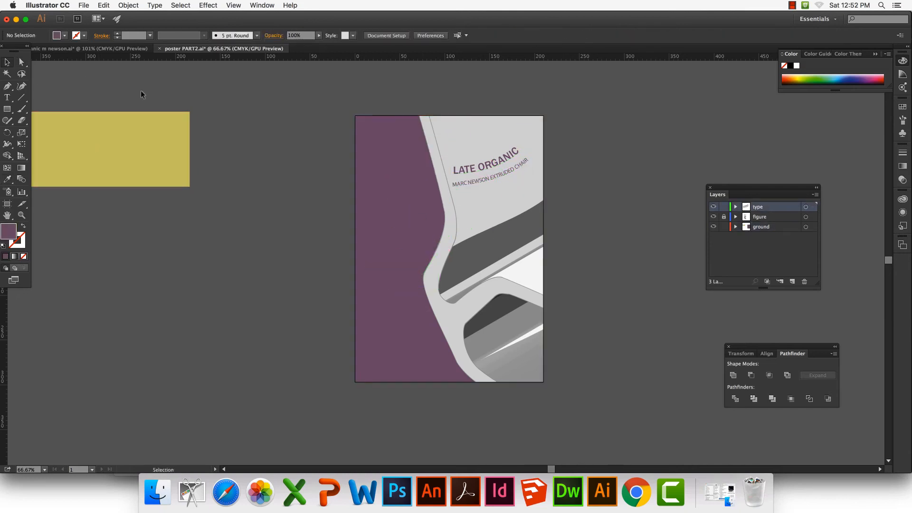
Move the yellow rectangle back onto the poster as a band along its bottom edge
{"action": "left_click", "coordinate": [98, 160]}
{"action": "left_click_drag", "start_coordinate": [98, 160], "coordinate": [451, 355]}
{"action": "left_click", "coordinate": [260, 311]}
{"action": "scroll", "coordinate": [260, 311], "scroll_direction": "down", "scroll_amount": 1}
Lock the ground layer, add a straight LATE ORGANIC title on the type layer, and place it on the yellow band
{"action": "left_click", "coordinate": [7, 98]}
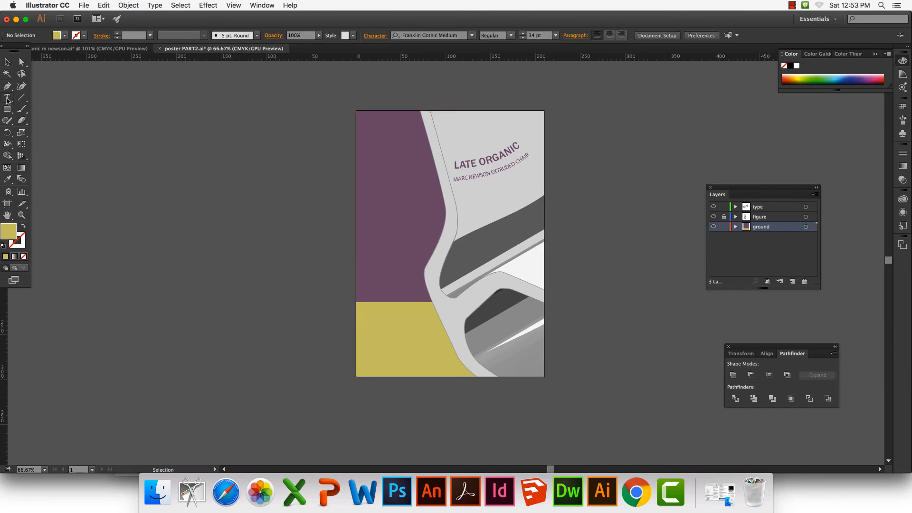
{"action": "left_click", "coordinate": [713, 227]}
{"action": "left_click", "coordinate": [713, 226]}
{"action": "left_click", "coordinate": [724, 227]}
{"action": "left_click", "coordinate": [758, 207]}
{"action": "left_click", "coordinate": [199, 288]}
{"action": "type", "text": "LATE ORGANIC"}
{"action": "left_click_drag", "start_coordinate": [257, 286], "coordinate": [417, 356]}
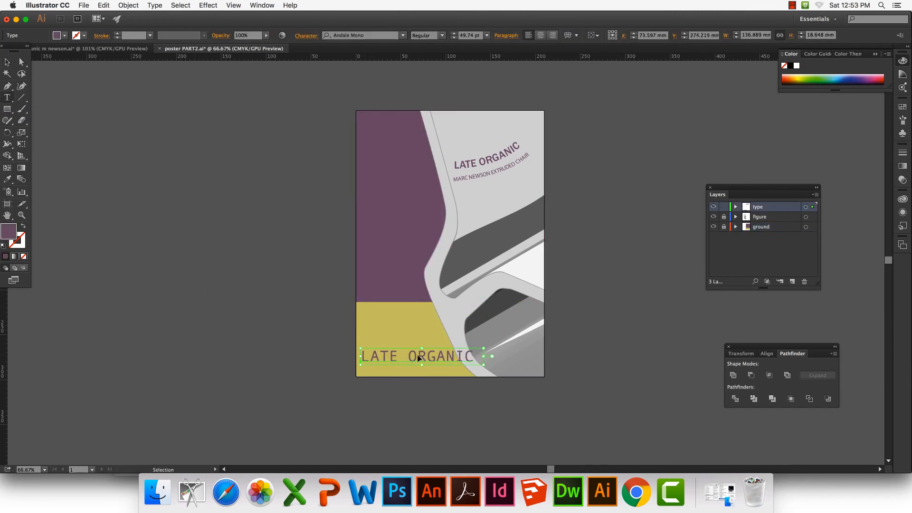
Scale the straight title to about 38 pt, delete the curved title, and move the straight one up onto the purple ground
{"action": "left_click_drag", "start_coordinate": [483, 348], "coordinate": [456, 353]}
{"action": "left_click", "coordinate": [466, 164]}
{"action": "key", "text": "Delete"}
{"action": "left_click_drag", "start_coordinate": [381, 358], "coordinate": [381, 209]}
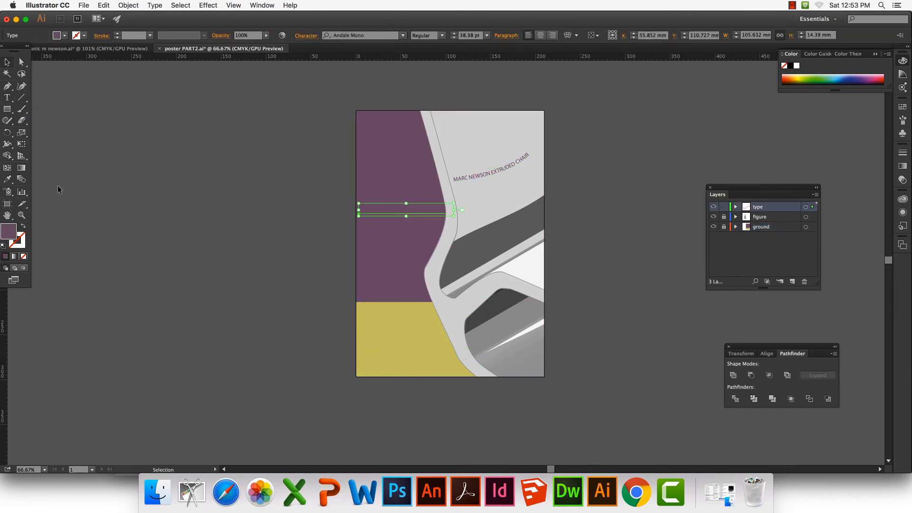
Colour the LATE ORGANIC title with the band's yellow and move the curved subtitle down onto the yellow band
{"action": "left_click", "coordinate": [7, 180]}
{"action": "left_click", "coordinate": [402, 327]}
{"action": "left_click", "coordinate": [7, 62]}
{"action": "left_click", "coordinate": [453, 38]}
{"action": "left_click", "coordinate": [453, 37]}
{"action": "left_click", "coordinate": [368, 79]}
{"action": "left_click_drag", "start_coordinate": [525, 159], "coordinate": [434, 346]}
{"action": "left_click", "coordinate": [635, 200]}
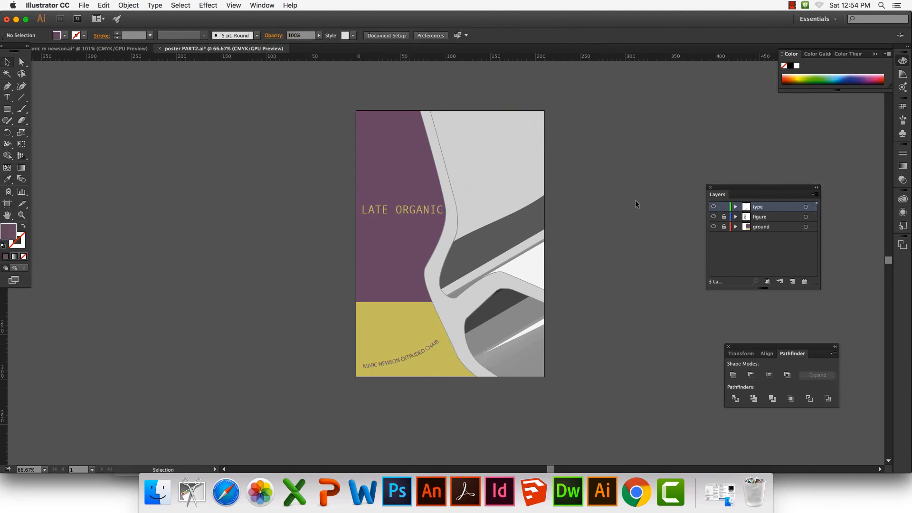
Rotate the LATE ORGANIC title to read vertically upward and place it along the left side of the purple ground
{"action": "left_click", "coordinate": [412, 210]}
{"action": "left_click_drag", "start_coordinate": [359, 218], "coordinate": [415, 257]}
{"action": "left_click_drag", "start_coordinate": [409, 178], "coordinate": [383, 125]}
{"action": "left_click", "coordinate": [332, 128]}
Move the curved subtitle up onto the purple ground below the vertical title and colour it with the band's yellow
{"action": "left_click_drag", "start_coordinate": [421, 352], "coordinate": [418, 244]}
{"action": "left_click", "coordinate": [7, 180]}
{"action": "left_click", "coordinate": [401, 328]}
{"action": "left_click", "coordinate": [7, 62]}
{"action": "left_click", "coordinate": [96, 116]}
Save the poster as a new Illustrator file named poster detail.ai in the outcome 2 folder
{"action": "key", "text": "super+shift+s"}
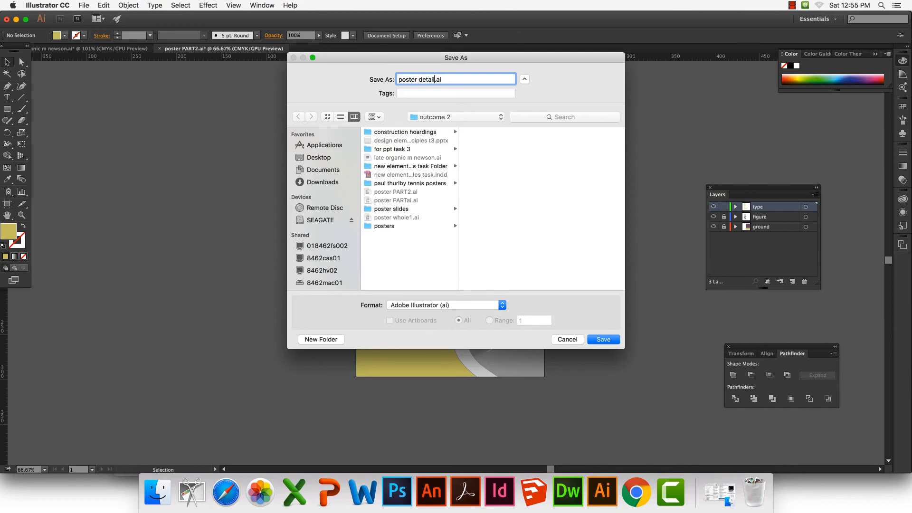
{"action": "key", "text": "Return"}
Select the artwork on the figure layer and release the clipping mask that crops the chair to the poster
{"action": "left_click", "coordinate": [806, 217]}
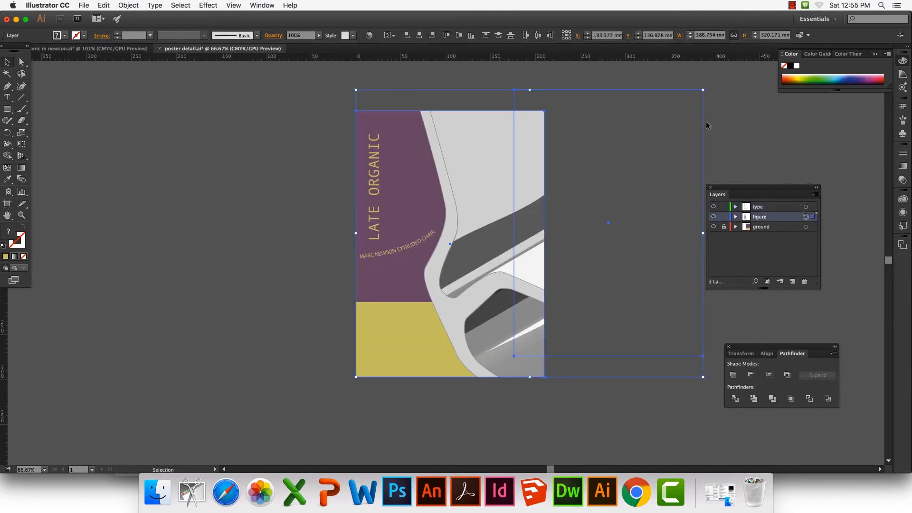
{"action": "right_click", "coordinate": [558, 85]}
{"action": "left_click", "coordinate": [488, 79]}
{"action": "left_click", "coordinate": [489, 80]}
{"action": "left_click", "coordinate": [462, 129]}
{"action": "right_click", "coordinate": [462, 129]}
{"action": "left_click", "coordinate": [496, 175]}
Shift the chair to the right across the poster and clip it again with the poster-sized rectangle
{"action": "left_click", "coordinate": [469, 159]}
{"action": "key", "text": "shift+Right"}
{"action": "key", "text": "shift+Right"}
{"action": "key", "text": "shift+Right"}
{"action": "key", "text": "shift+Right"}
{"action": "key", "text": "shift+Right"}
{"action": "key", "text": "shift+Right"}
{"action": "key", "text": "shift+Right"}
{"action": "key", "text": "shift+Right"}
{"action": "key", "text": "shift+Right"}
{"action": "key", "text": "shift+Right"}
{"action": "key", "text": "shift+Right"}
{"action": "key", "text": "shift+Right"}
{"action": "key", "text": "shift+Right"}
{"action": "key", "text": "shift+Right"}
{"action": "key", "text": "shift+Right"}
{"action": "key", "text": "shift+Right"}
{"action": "key", "text": "shift+Right"}
{"action": "key", "text": "shift+Right"}
{"action": "key", "text": "shift+Right"}
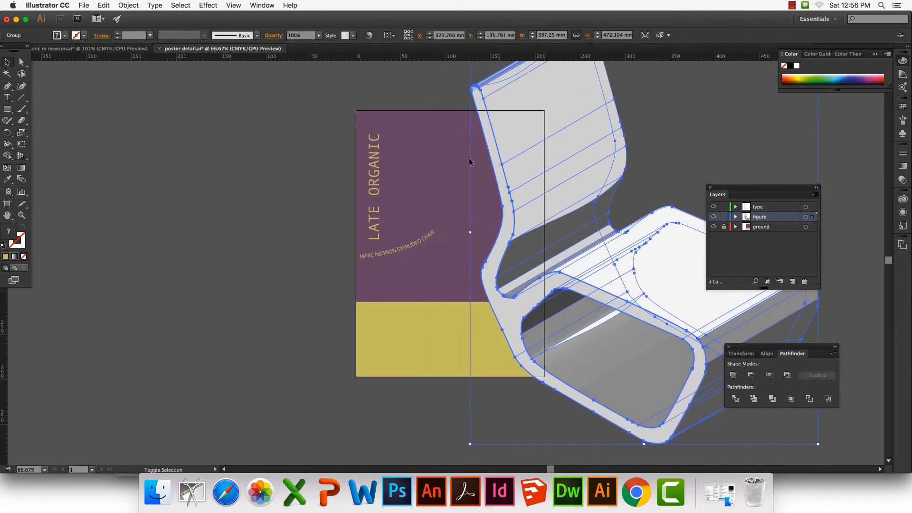
{"action": "left_click", "coordinate": [532, 110], "text": "shift"}
{"action": "key", "text": "super+7"}
Set the LATE ORGANIC title horizontally on the purple ground and the subtitle as a straight line just above the yellow band
{"action": "left_click", "coordinate": [406, 235]}
{"action": "double_click", "coordinate": [406, 244]}
{"action": "key", "text": "super+z"}
{"action": "key", "text": "super+z"}
{"action": "key", "text": "super+z"}
{"action": "key", "text": "super+z"}
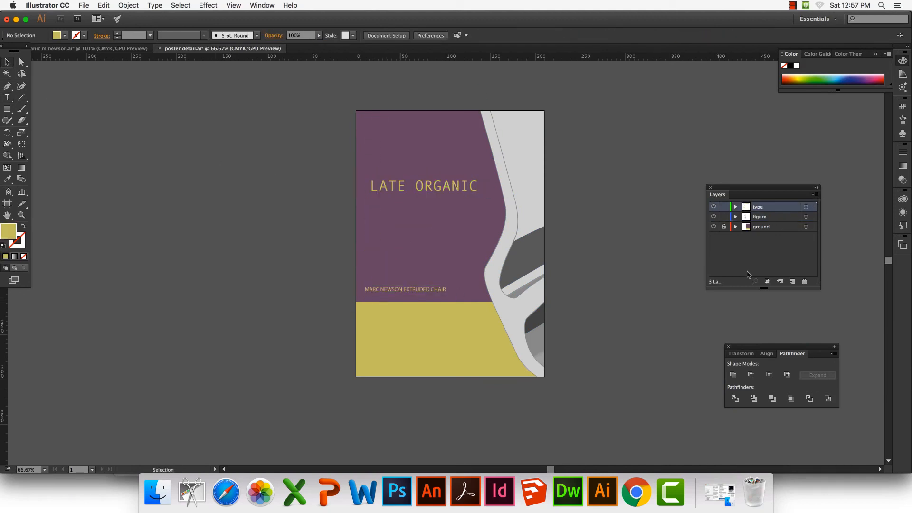
Unlock the ground layer and recolour the purple area with a slightly lighter purple from the colour guide's shades
{"action": "left_click", "coordinate": [723, 226]}
{"action": "left_click", "coordinate": [760, 227]}
{"action": "left_click", "coordinate": [441, 154]}
{"action": "left_click", "coordinate": [867, 81]}
{"action": "left_click", "coordinate": [817, 54]}
{"action": "left_click", "coordinate": [867, 89]}
{"action": "left_click", "coordinate": [833, 89]}
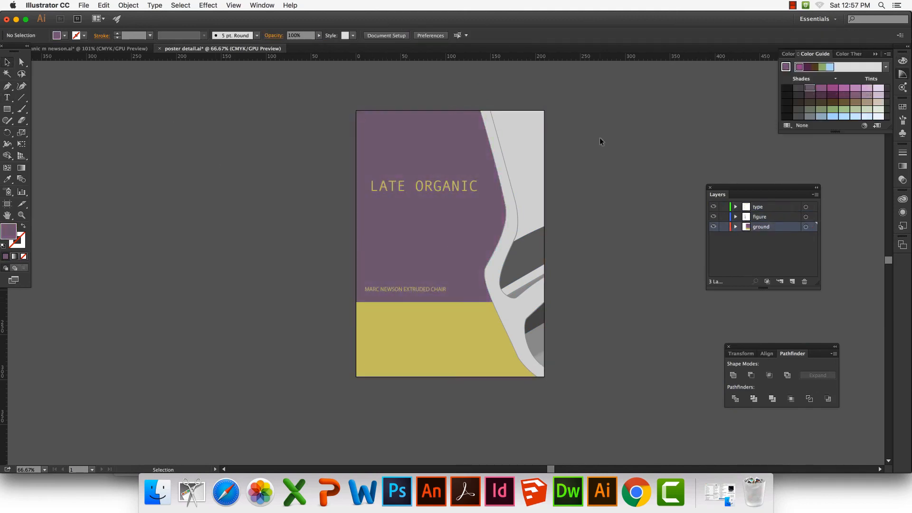